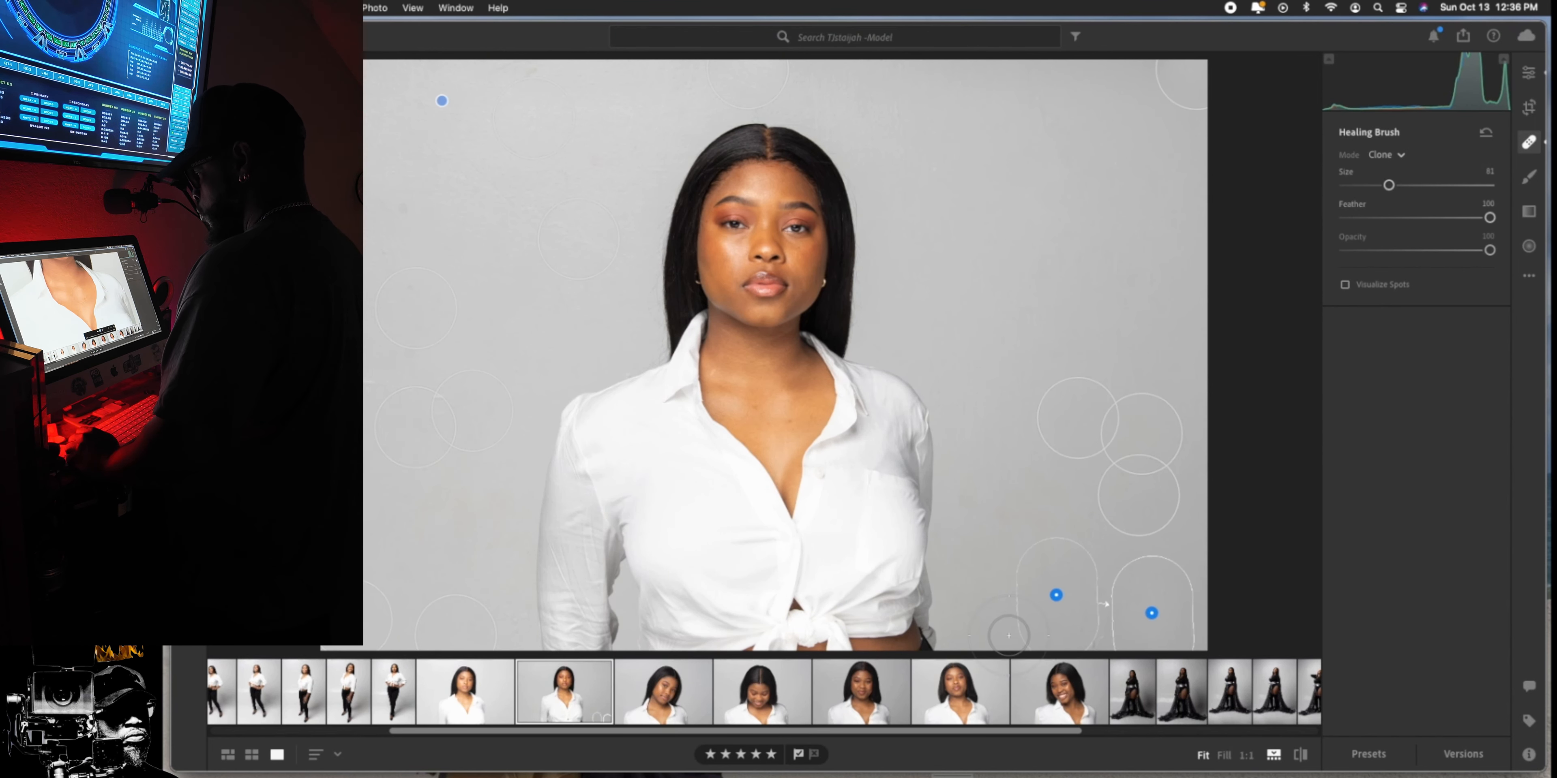
- Clone clean backdrop over the marks beside the model's waist and at face height on the opposite side, and close the Healing Brush
{"action": "left_click_drag", "start_coordinate": [1009, 636], "coordinate": [1166, 631]}
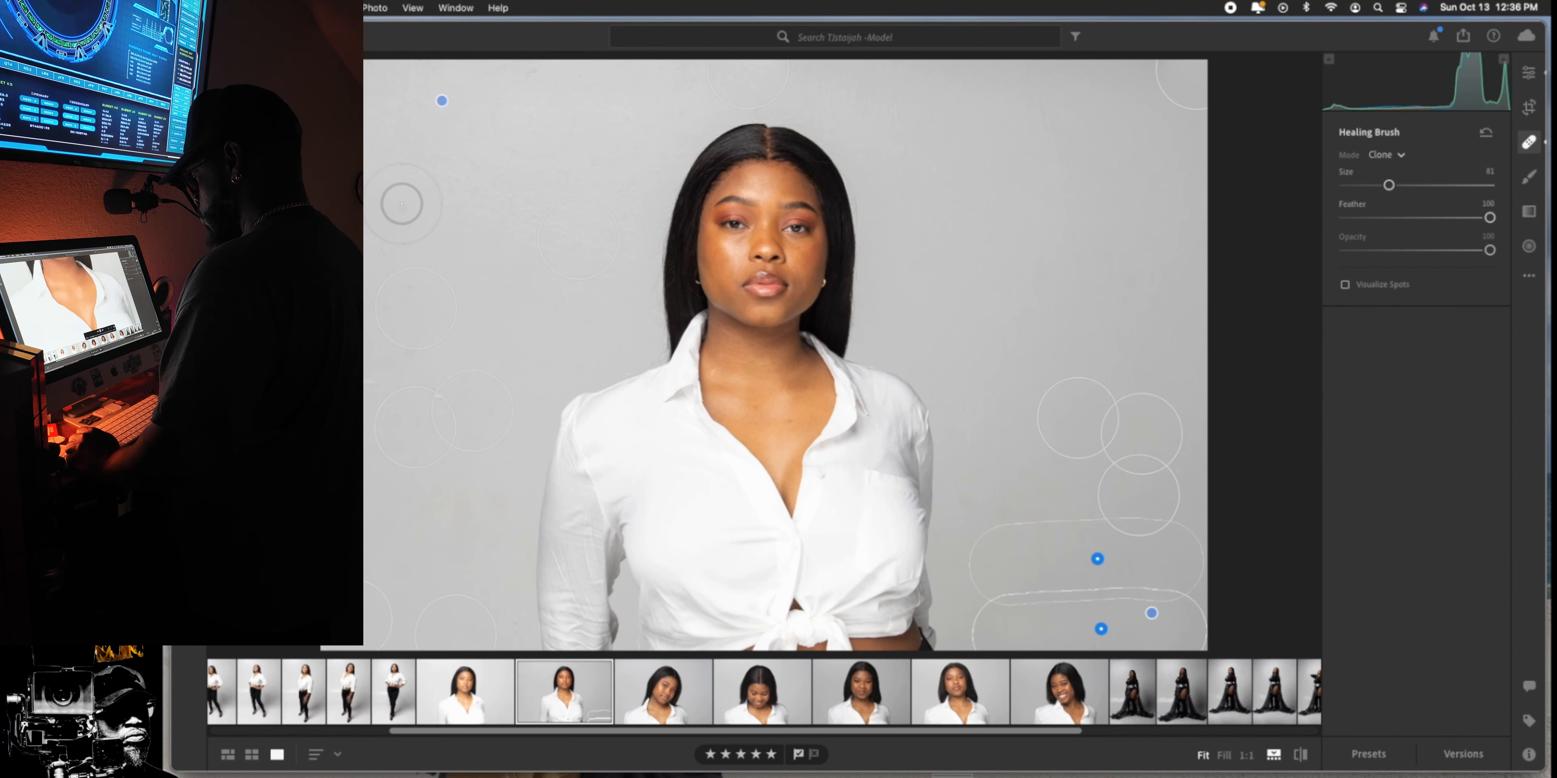
{"action": "left_click", "coordinate": [401, 204]}
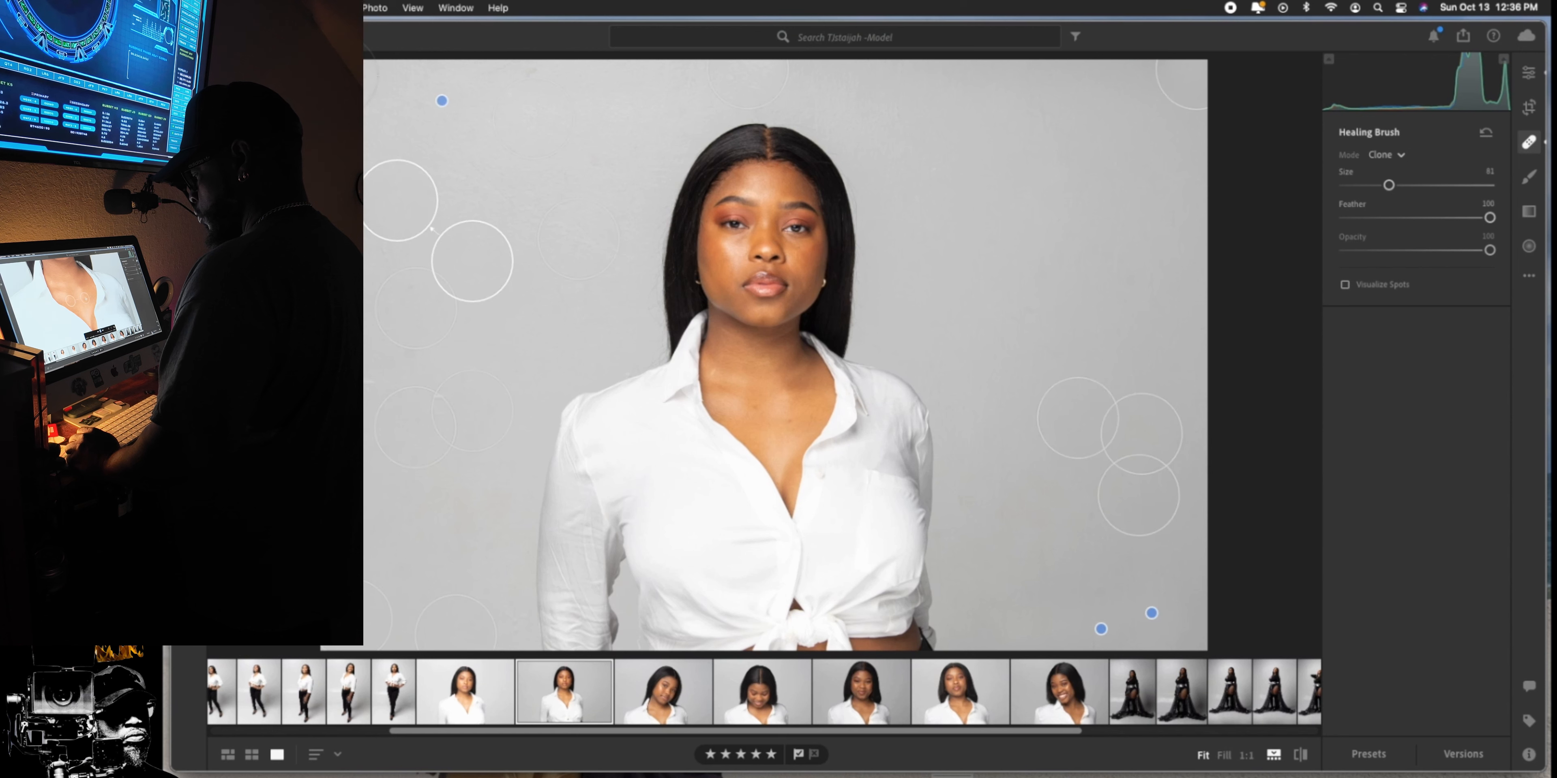
{"action": "left_click", "coordinate": [1528, 72]}
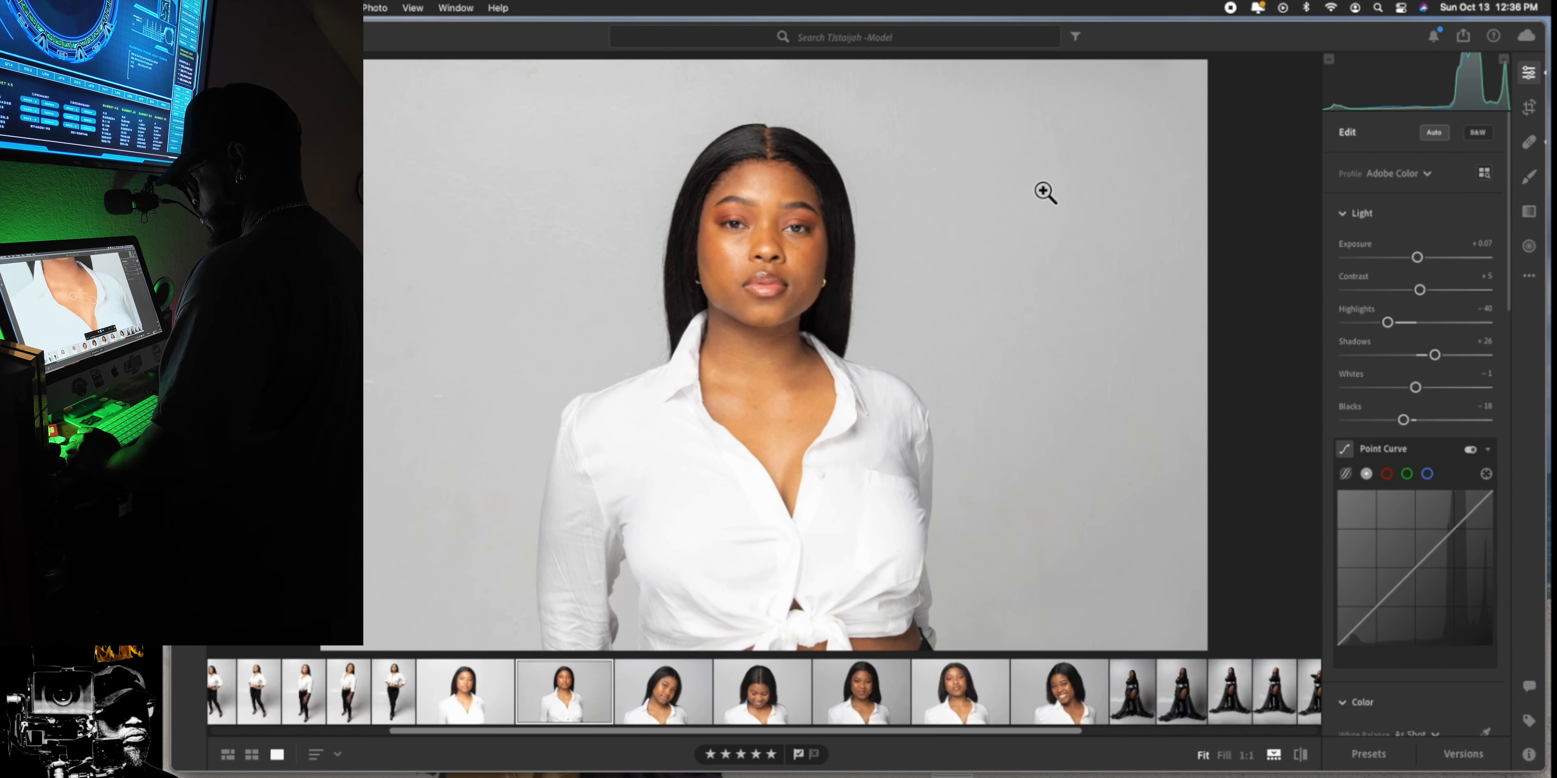
- Clone out two blemishes on the model's chest and the light mark on her neck with a Healing Brush of about size 75
{"action": "left_click", "coordinate": [784, 451]}
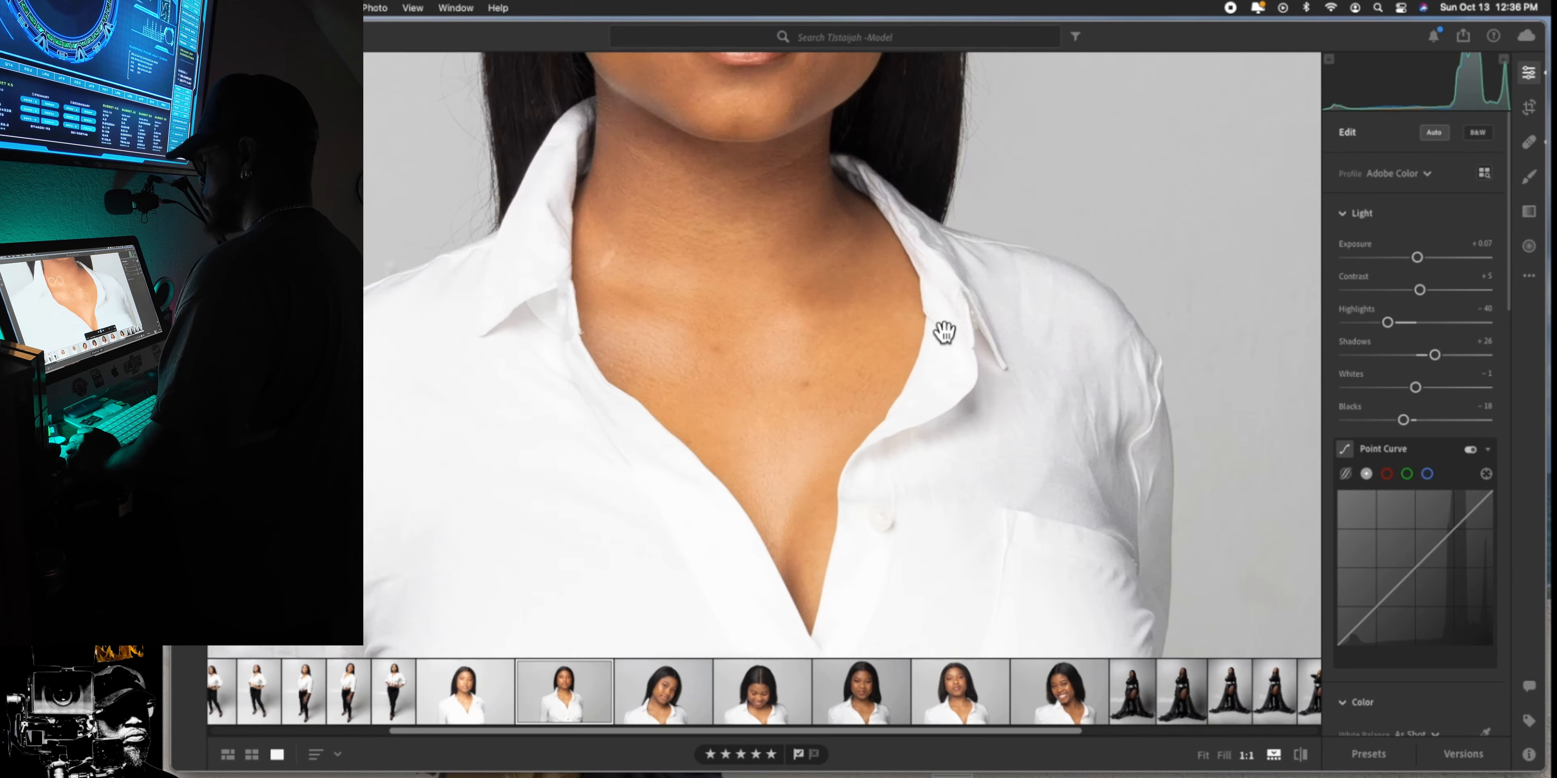
{"action": "left_click", "coordinate": [1529, 143]}
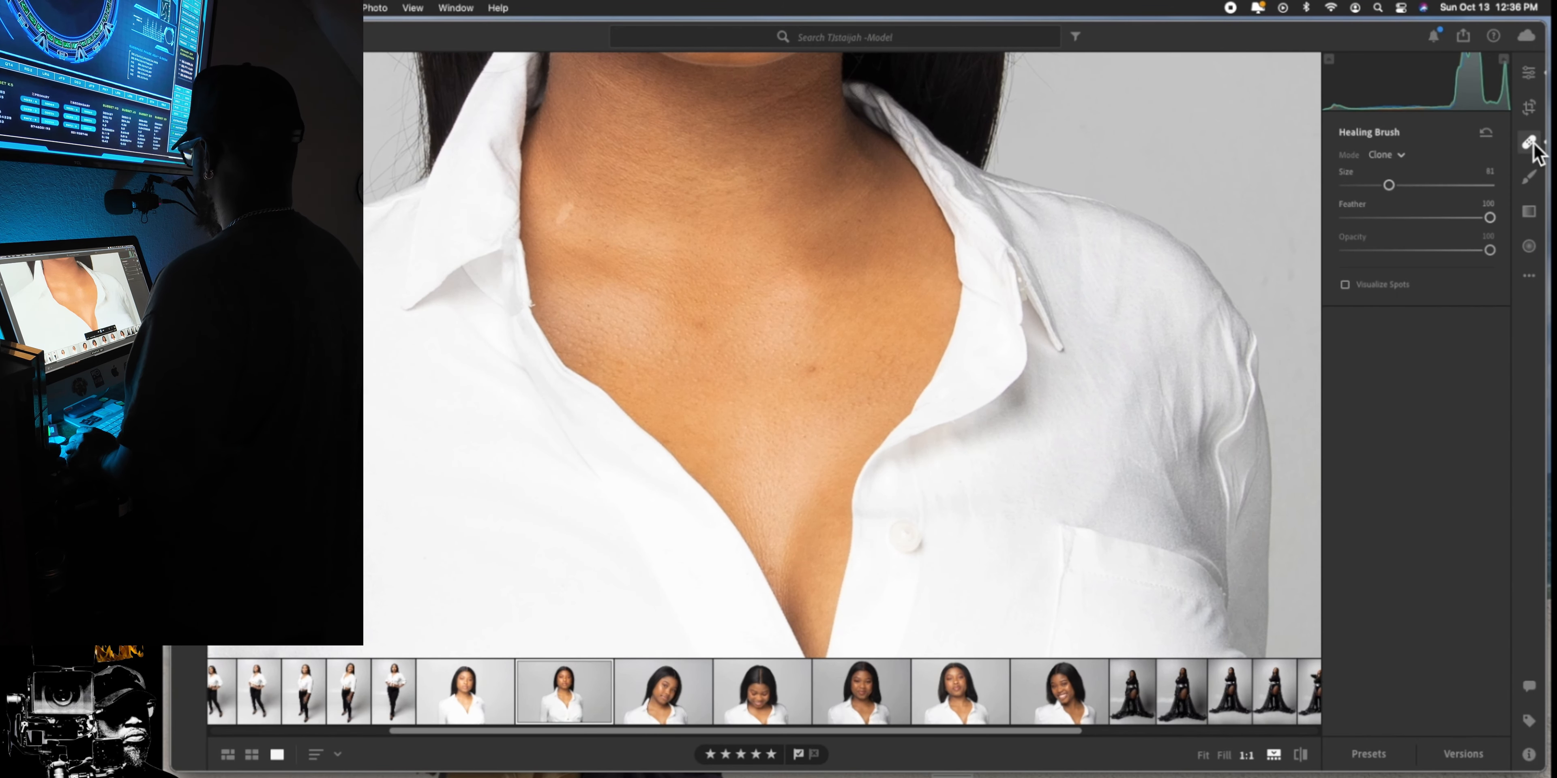
{"action": "key", "text": "bracketleft"}
{"action": "key", "text": "bracketleft"}
{"action": "key", "text": "bracketleft"}
{"action": "key", "text": "bracketleft"}
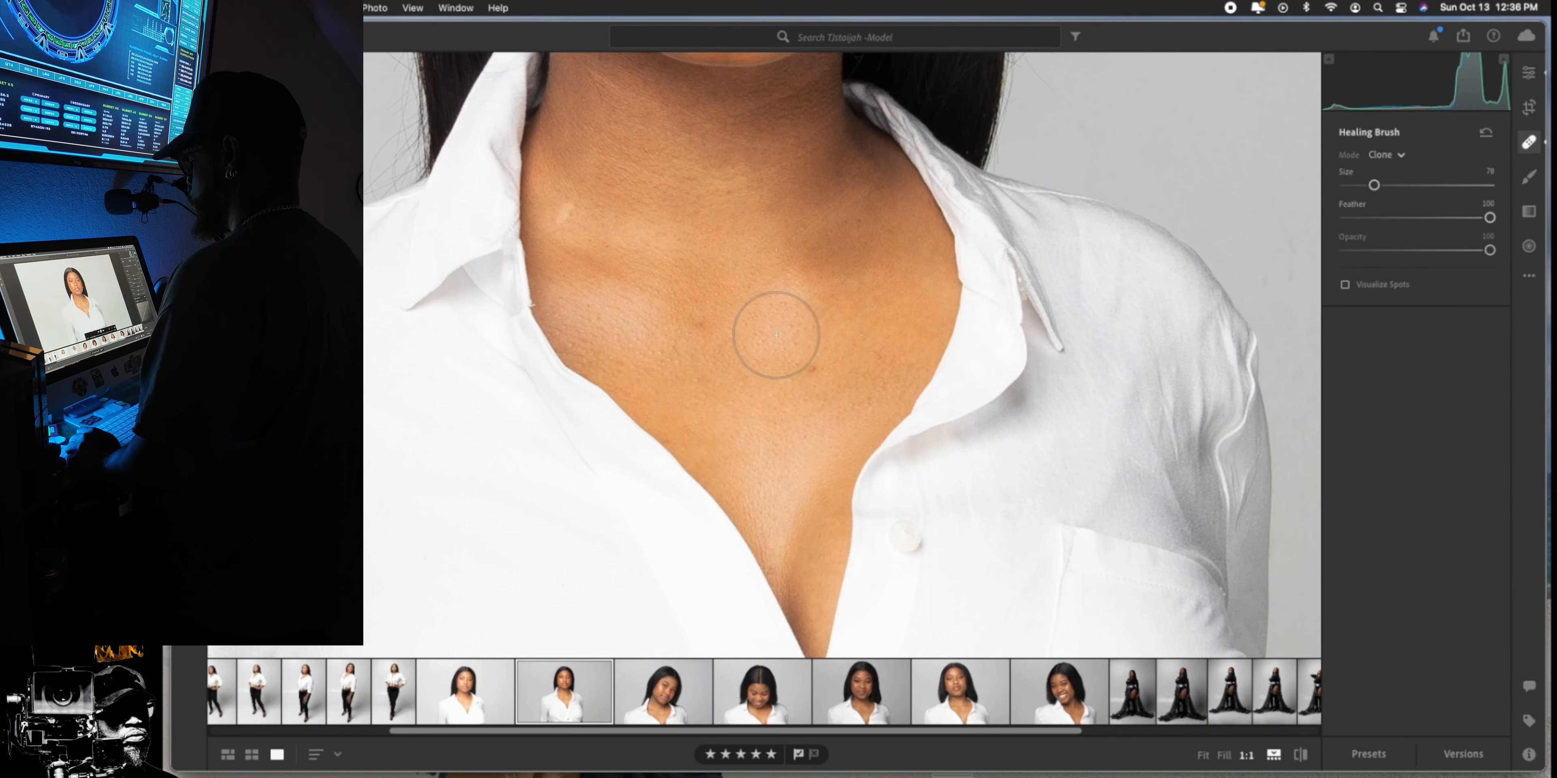
{"action": "key", "text": "bracketleft"}
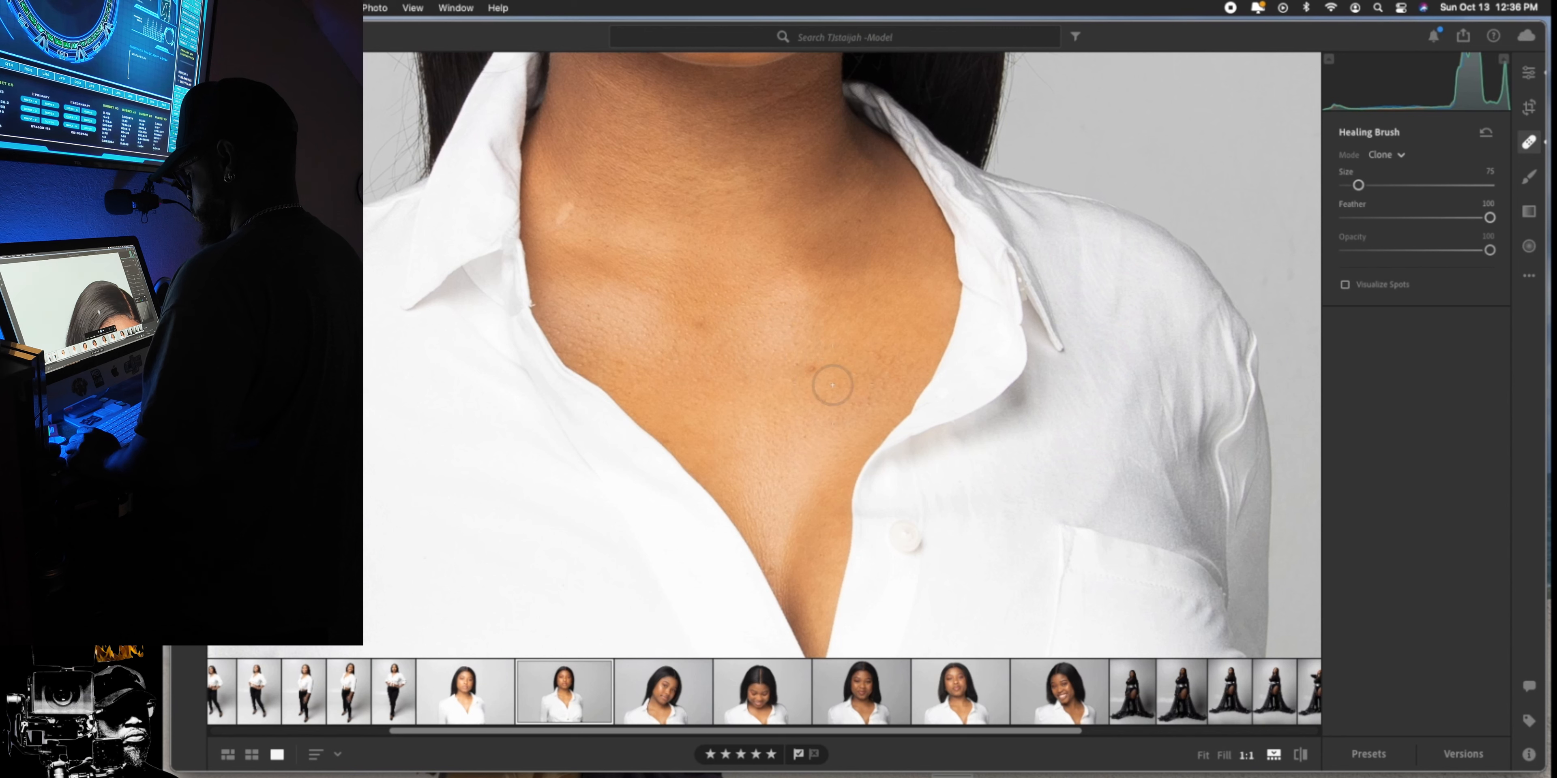
{"action": "left_click", "coordinate": [814, 361]}
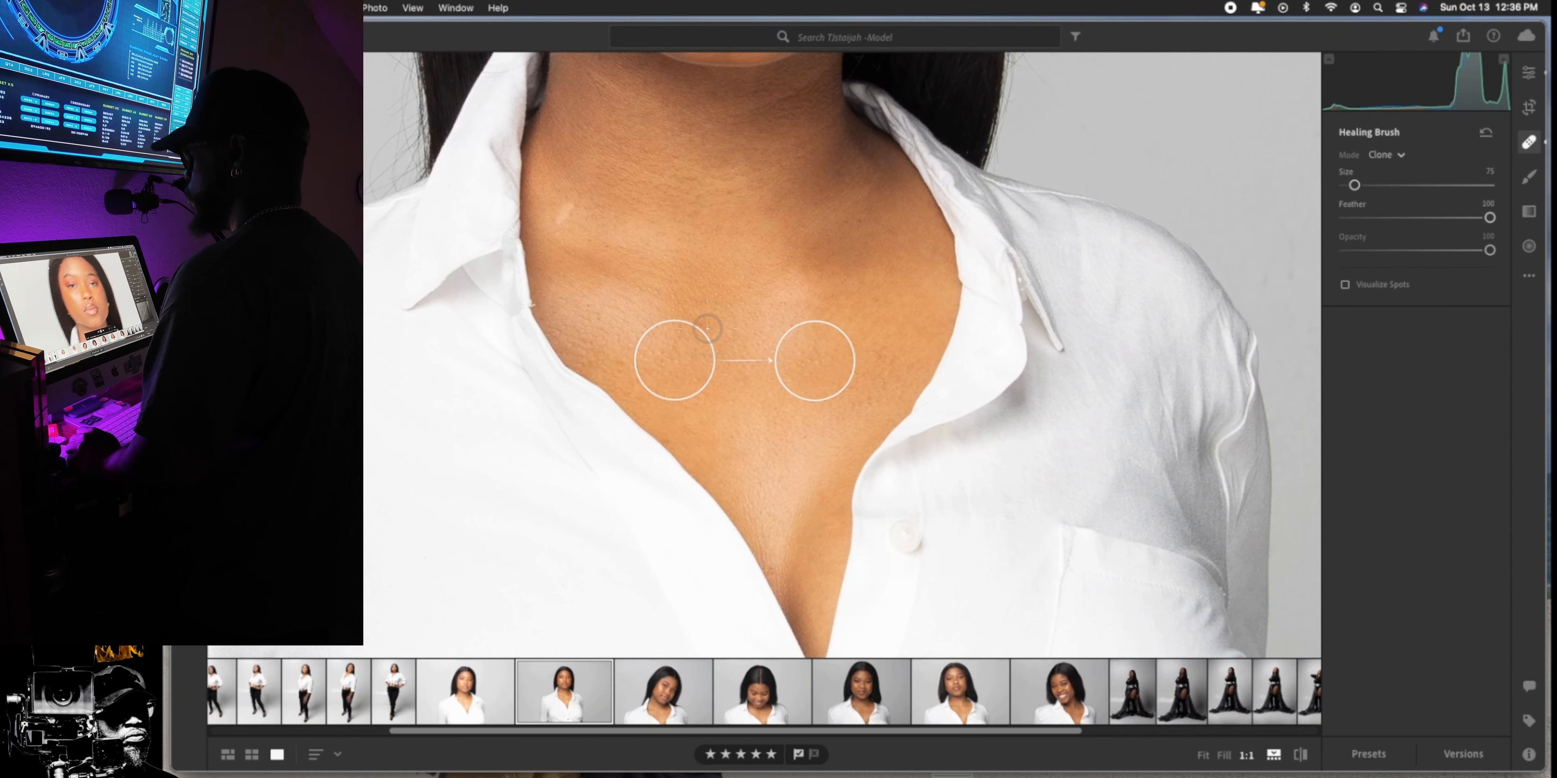
{"action": "left_click", "coordinate": [707, 328]}
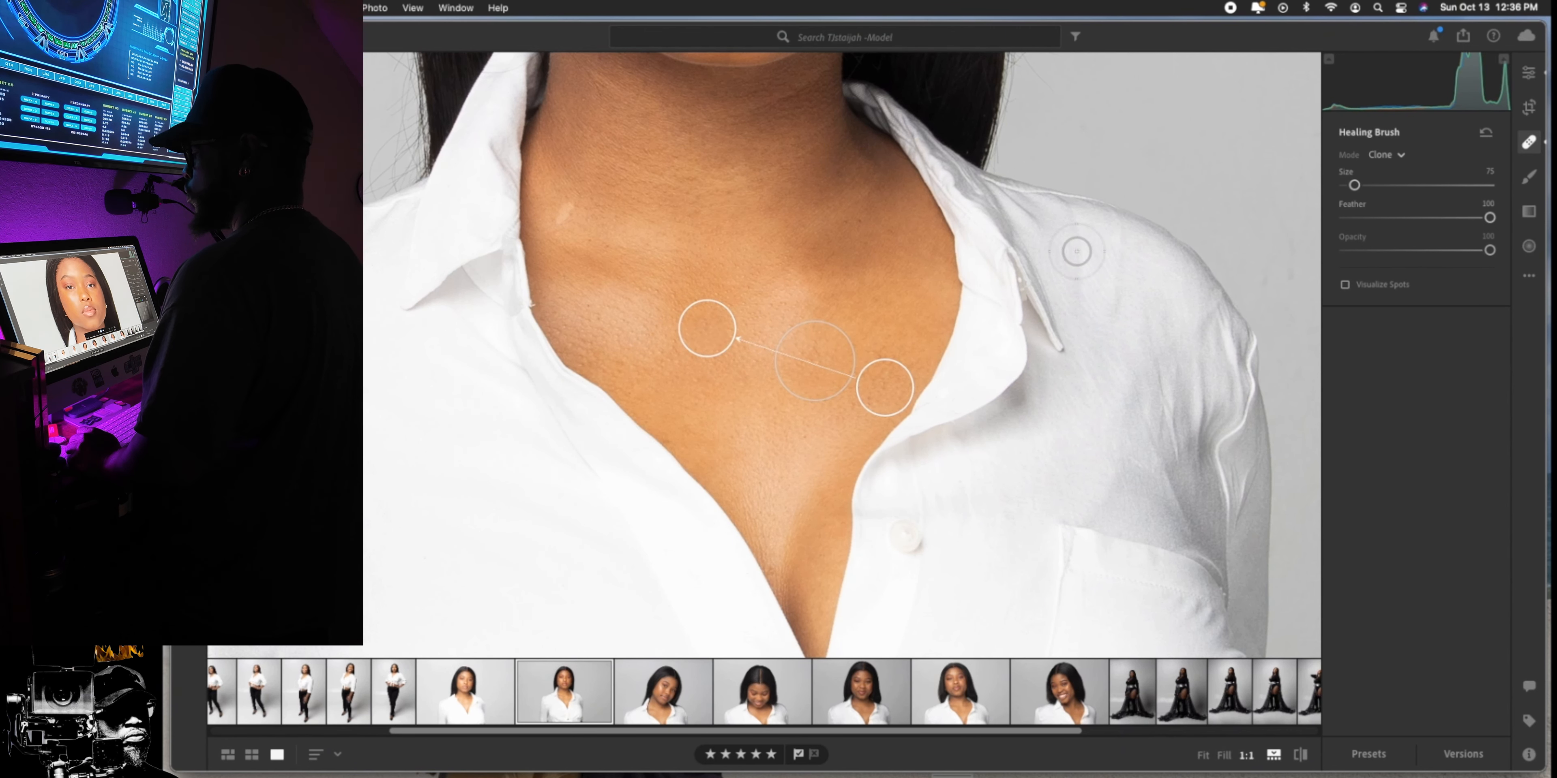
{"action": "left_click", "coordinate": [568, 205]}
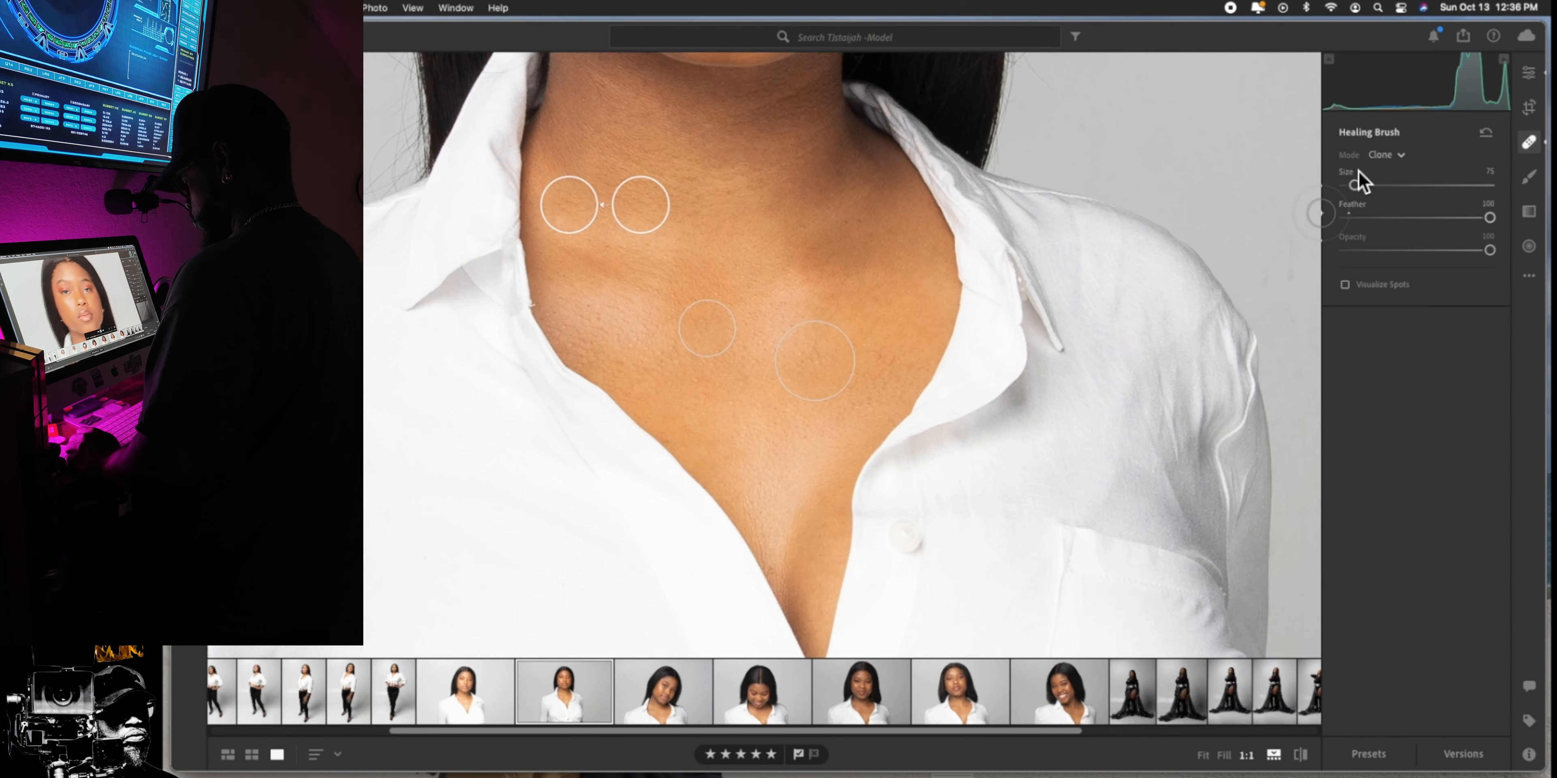
{"action": "left_click", "coordinate": [1530, 73]}
{"action": "key", "text": "Right"}
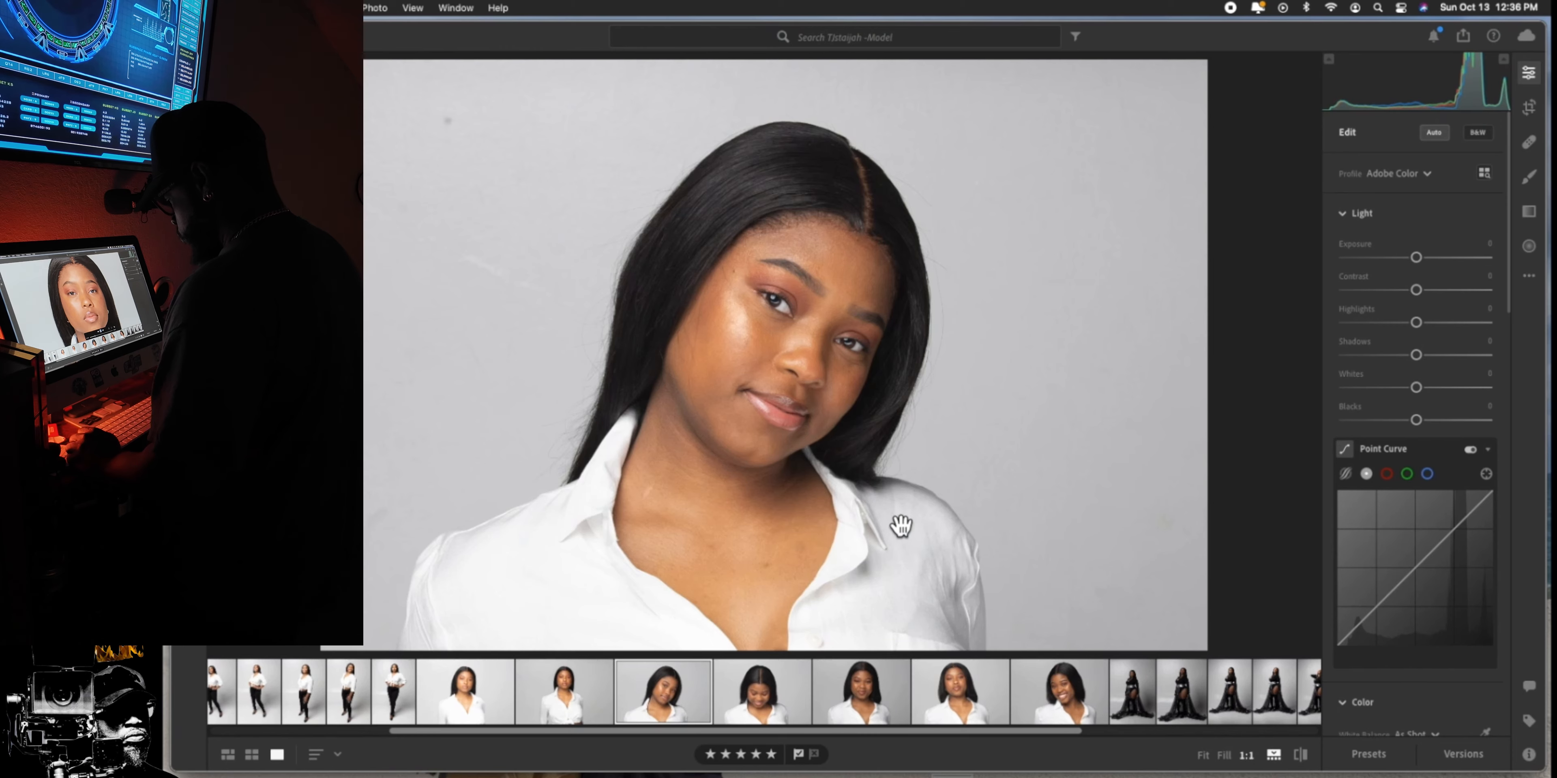
{"action": "left_click", "coordinate": [900, 520]}
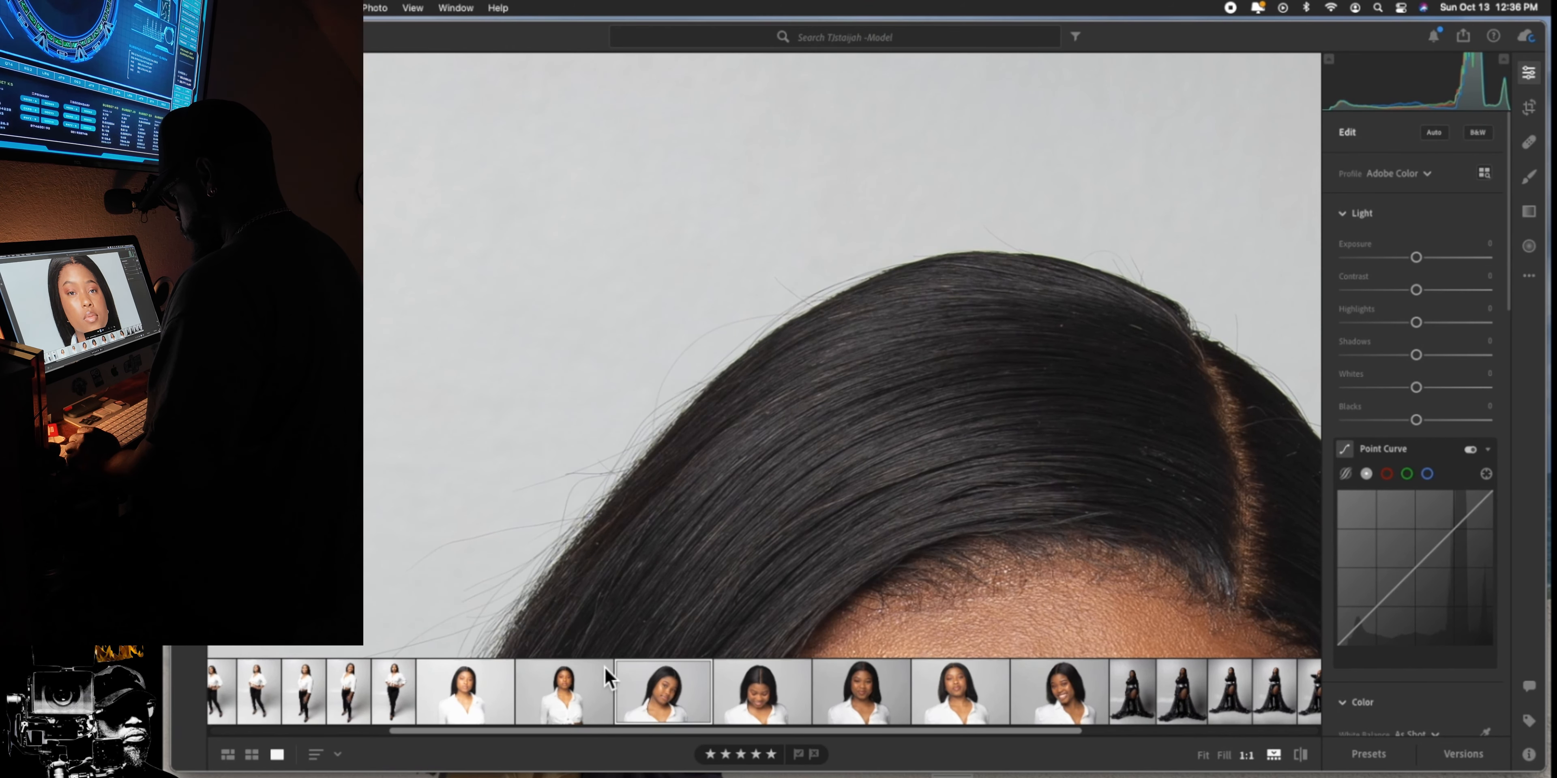
{"action": "left_click", "coordinate": [574, 691]}
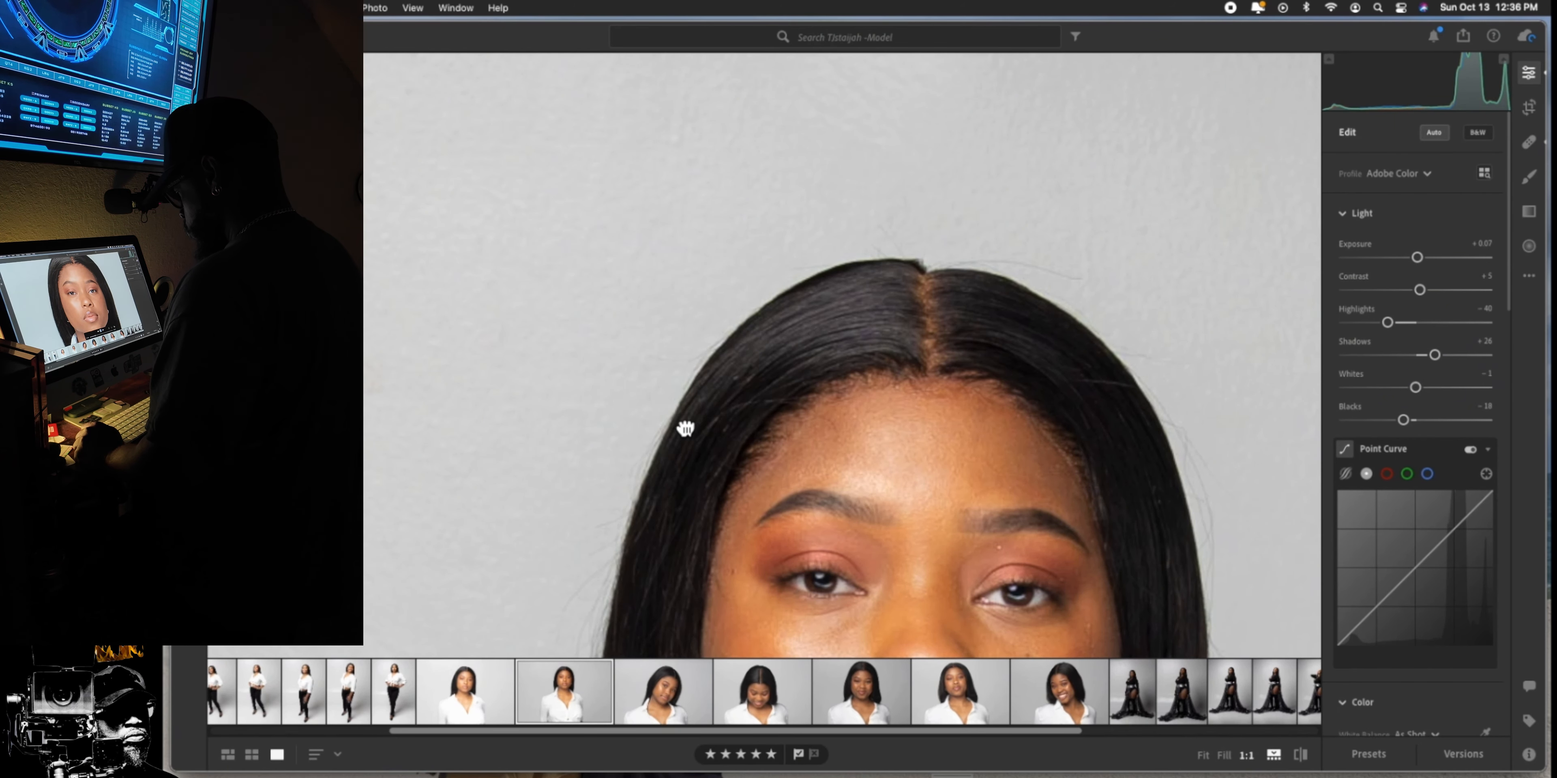
- Reduce the Healing Brush to about size 34 and clone out blemishes under the eye, at the opposite temple and on the chin
{"action": "left_click_drag", "start_coordinate": [685, 428], "coordinate": [574, 109]}
{"action": "left_click_drag", "start_coordinate": [706, 363], "coordinate": [746, 135]}
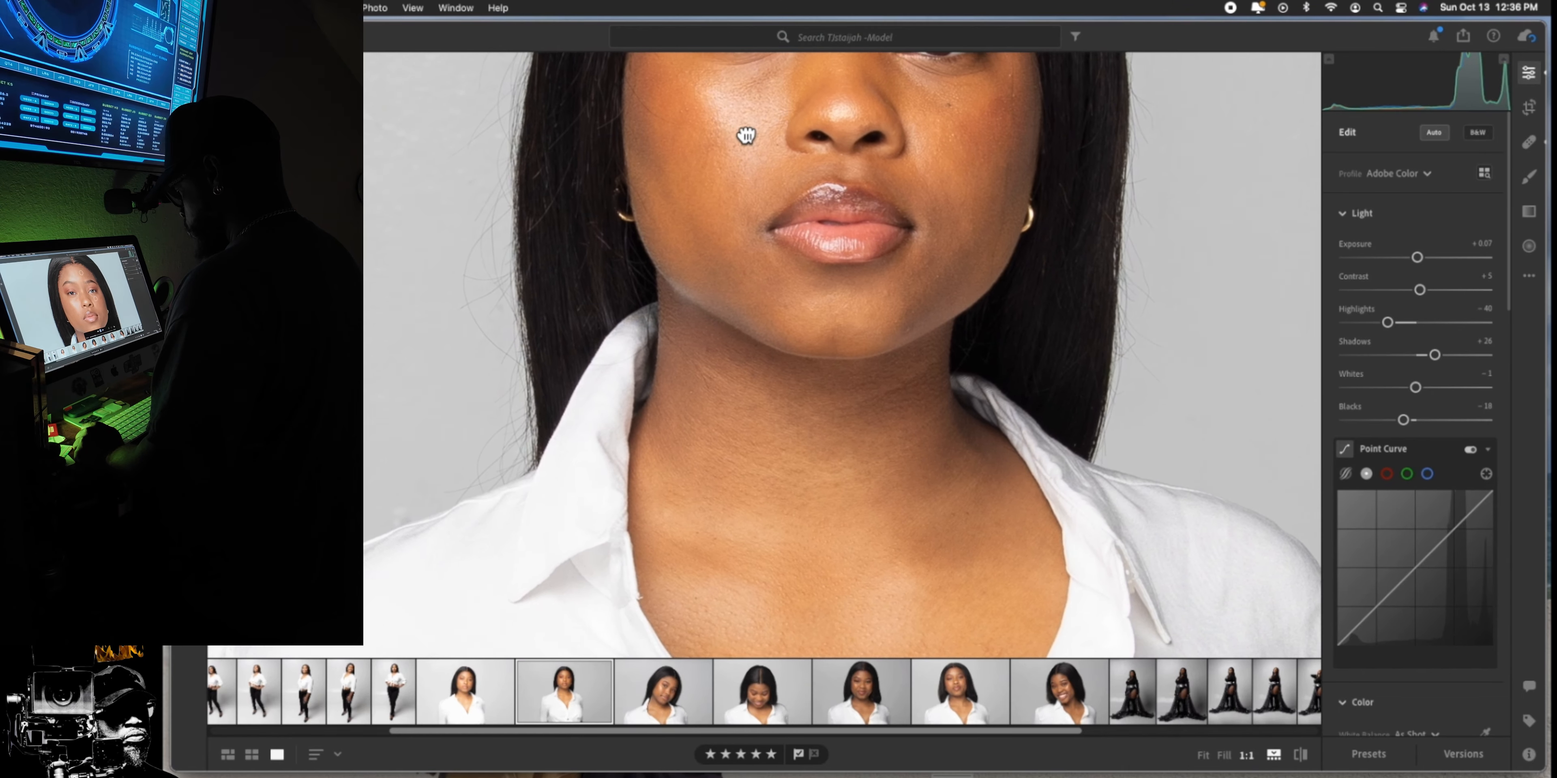
{"action": "left_click_drag", "start_coordinate": [751, 418], "coordinate": [719, 685]}
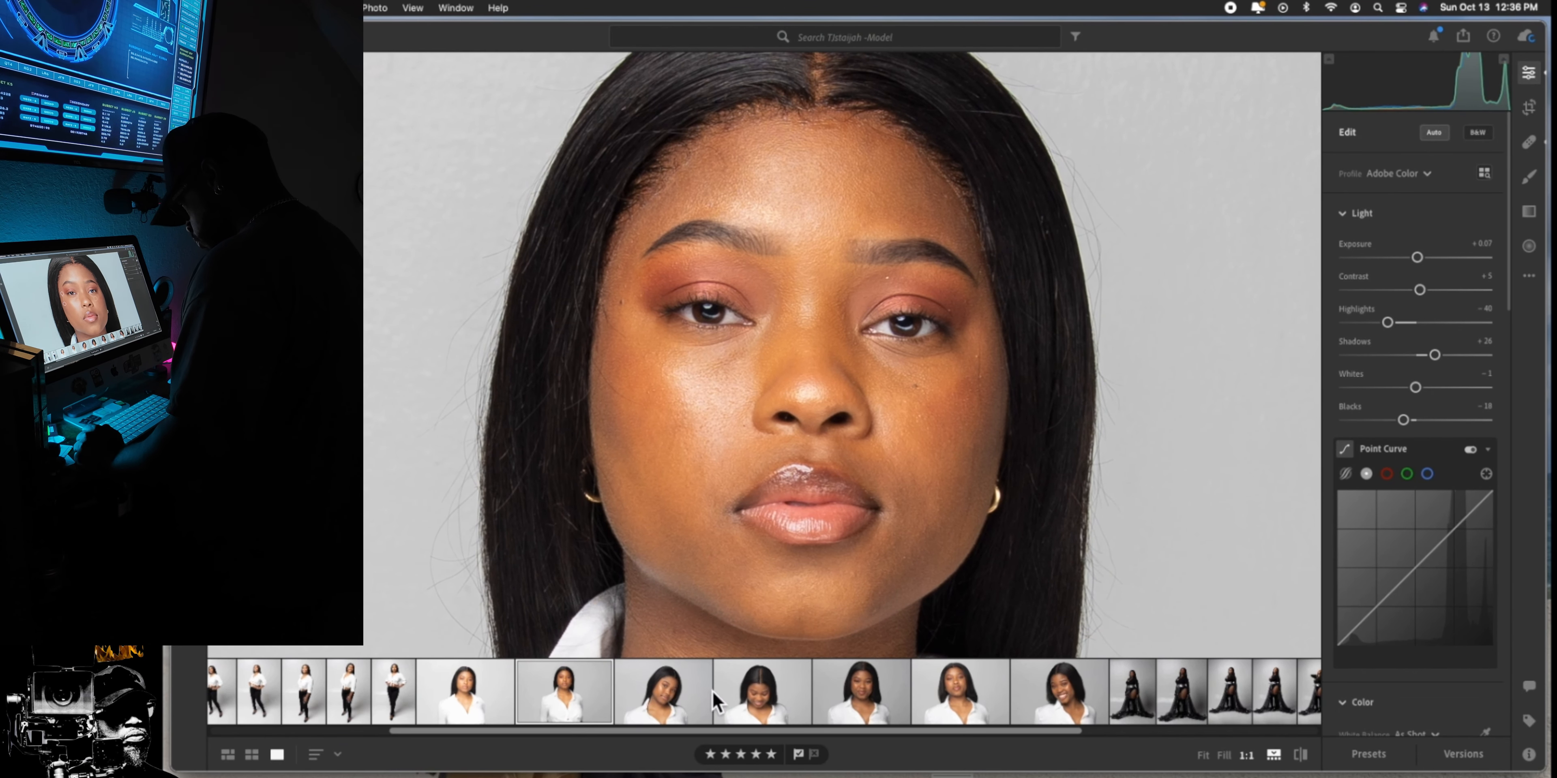
{"action": "left_click", "coordinate": [1529, 142]}
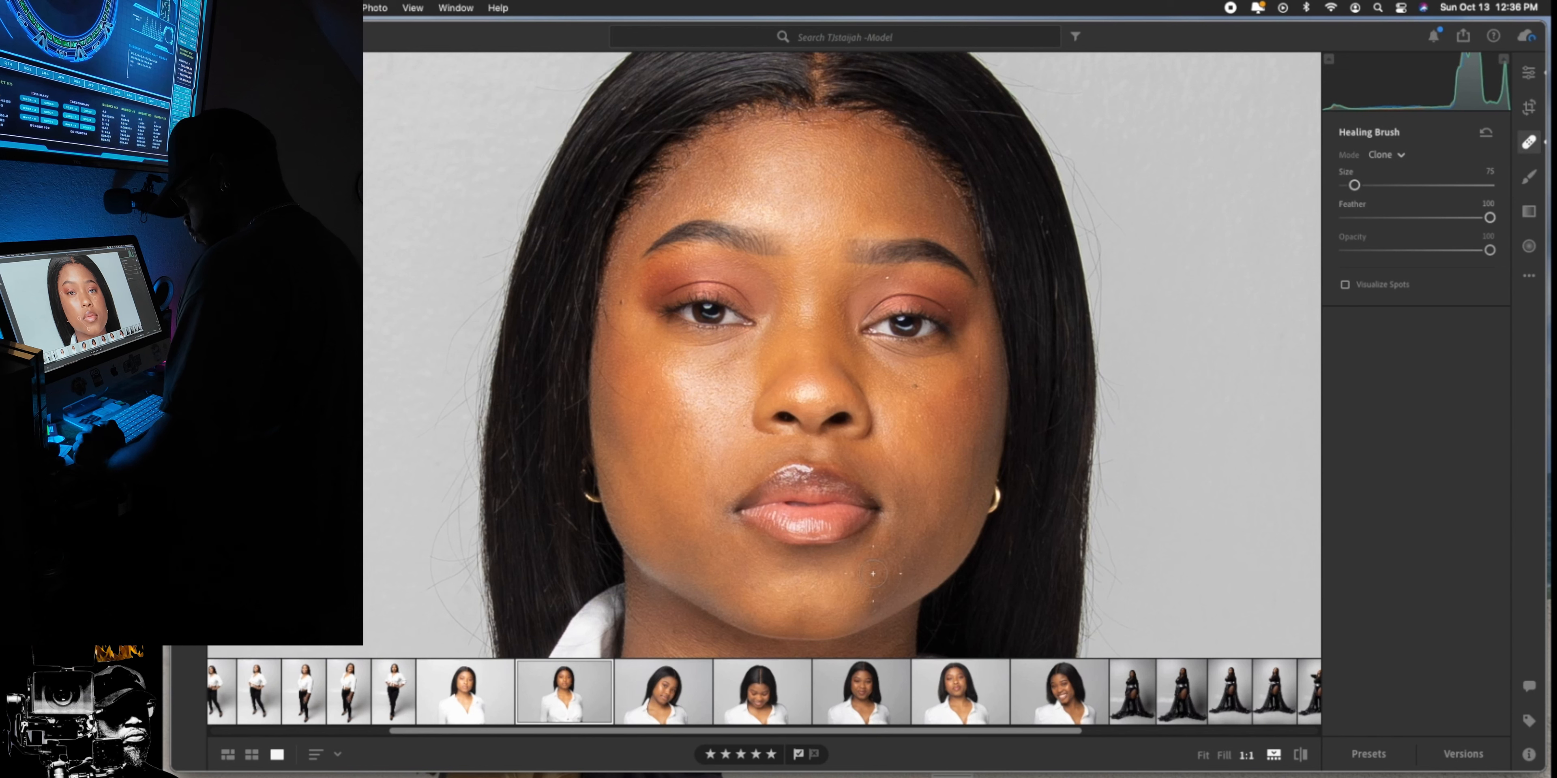
{"action": "scroll", "coordinate": [873, 574], "scroll_direction": "down", "scroll_amount": 3}
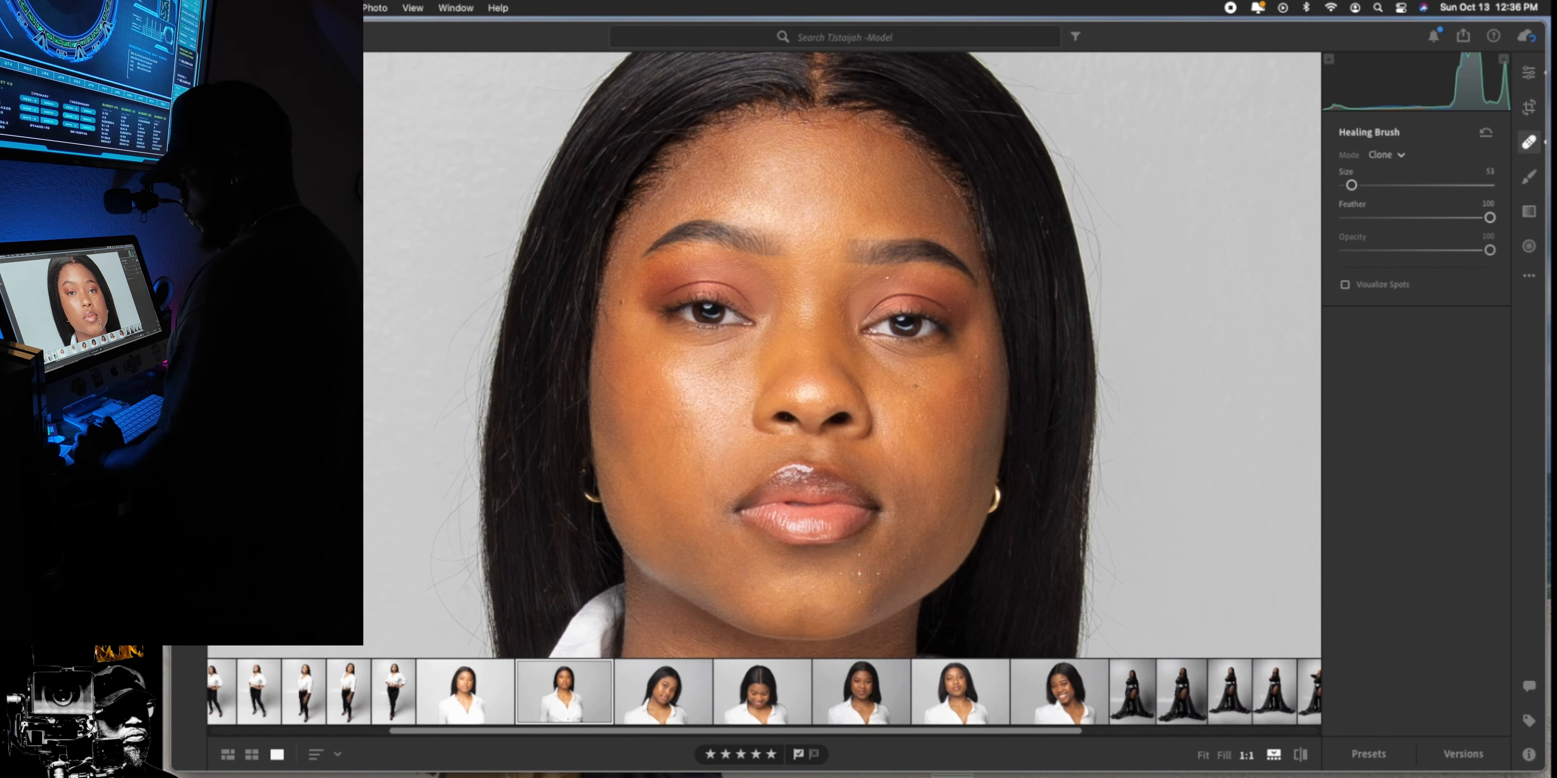
{"action": "scroll", "coordinate": [859, 577], "scroll_direction": "down", "scroll_amount": 2}
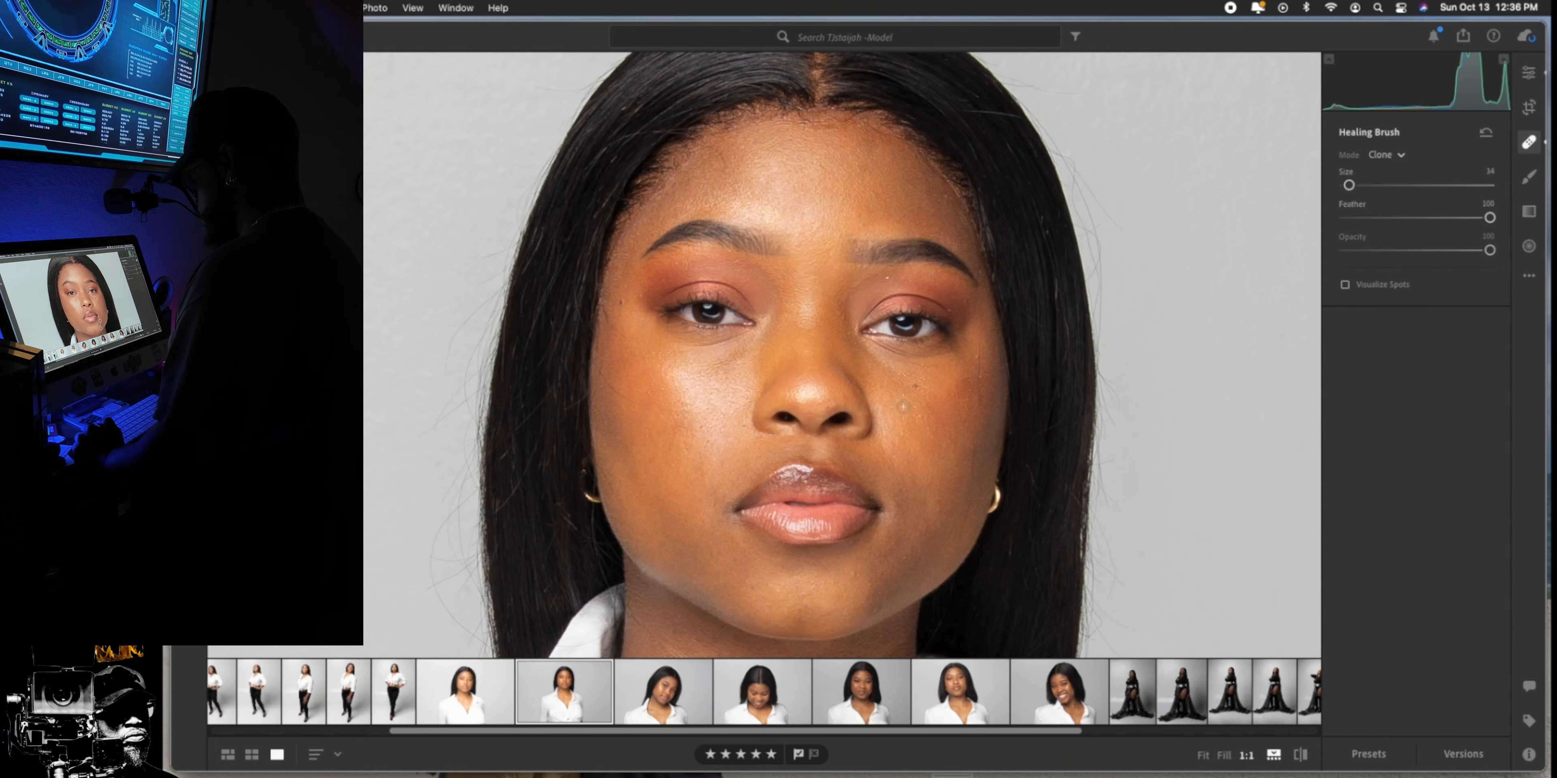
{"action": "left_click", "coordinate": [913, 384]}
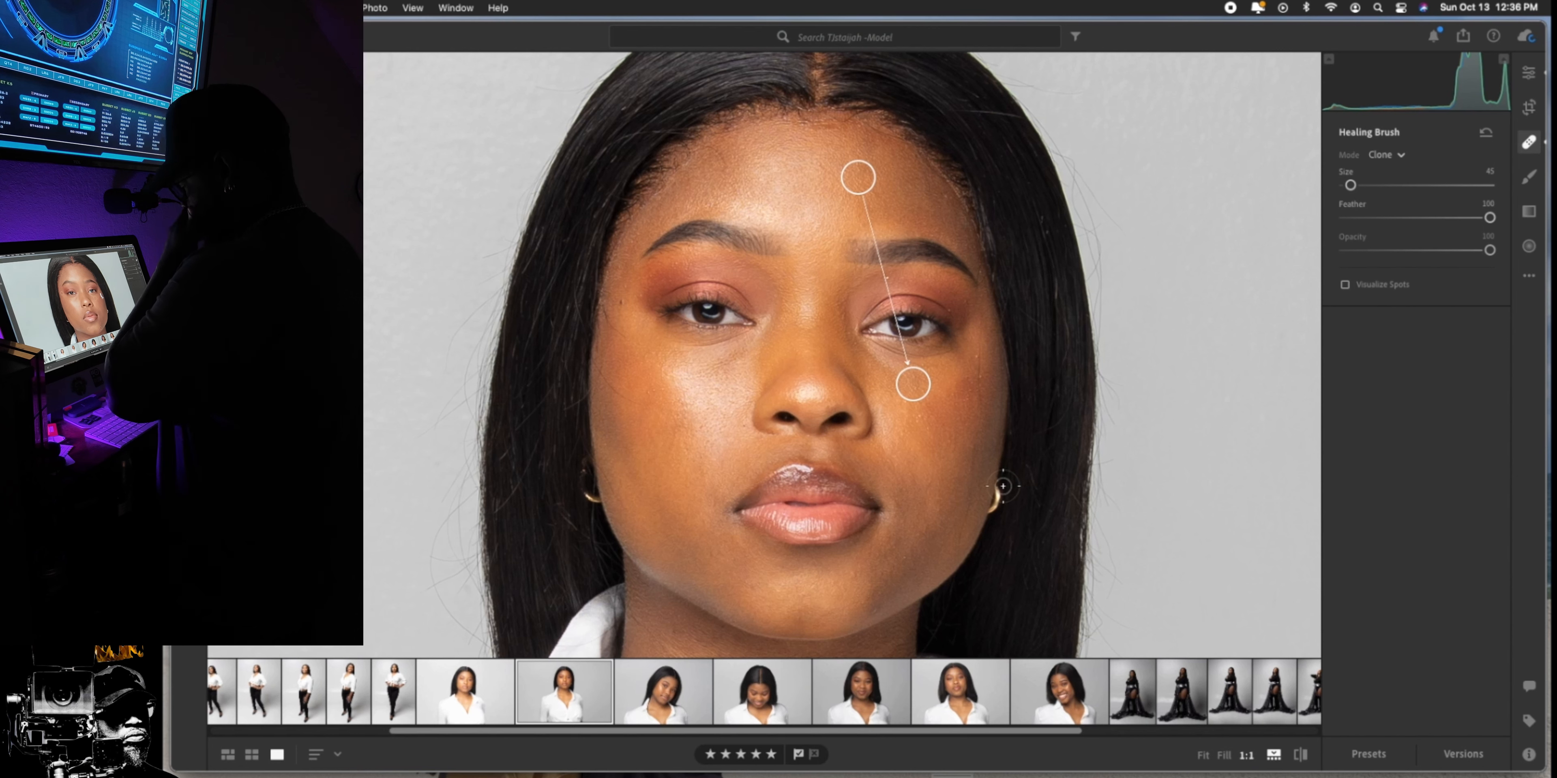
{"action": "left_click", "coordinate": [622, 302]}
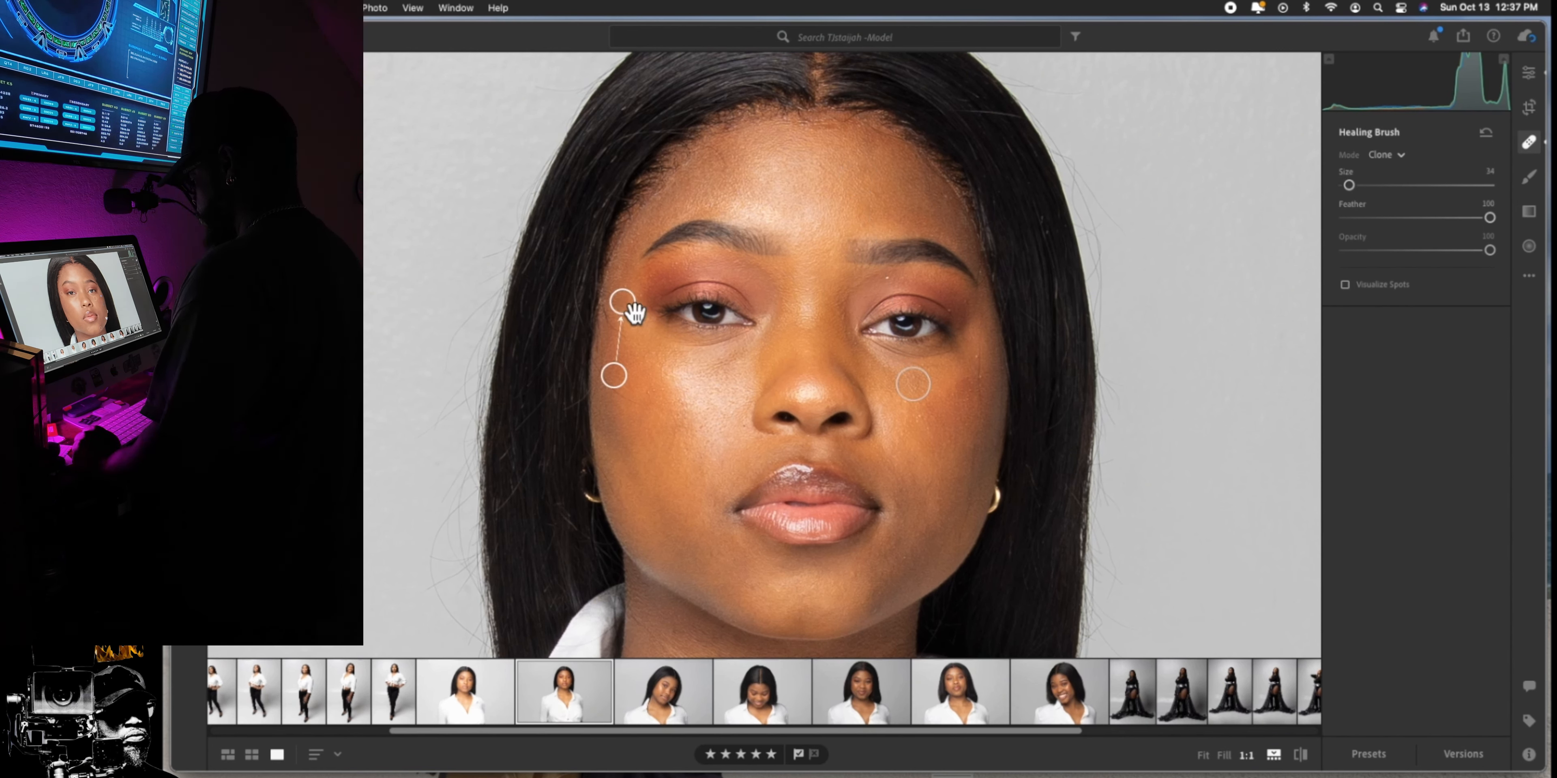
{"action": "left_click", "coordinate": [752, 587]}
{"action": "left_click", "coordinate": [871, 607]}
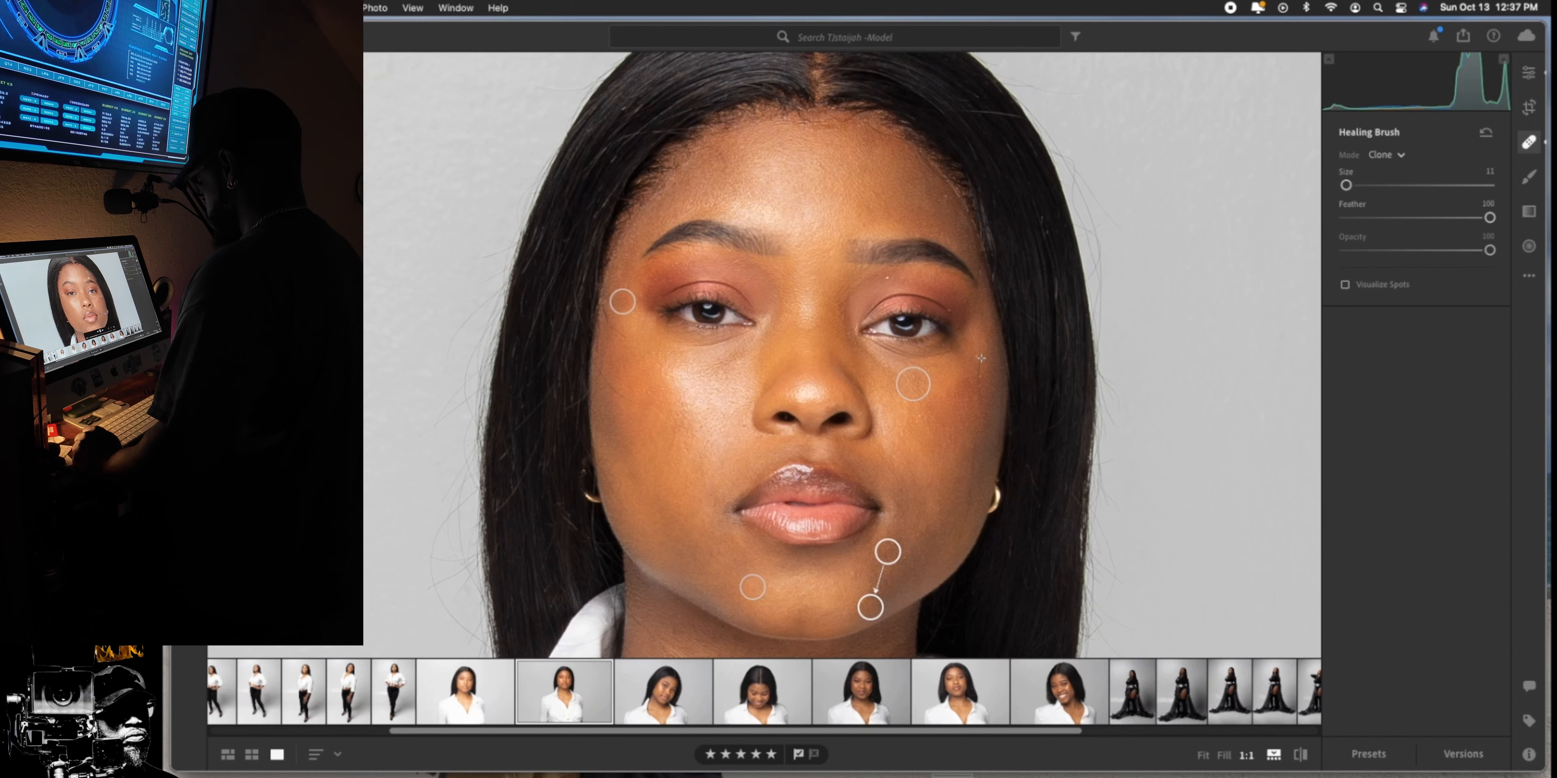
- Clone along the outer cheek and jaw with a size 11 brush, and retouch small spots on the forehead and beside the nose
{"action": "left_click_drag", "start_coordinate": [980, 358], "coordinate": [987, 401]}
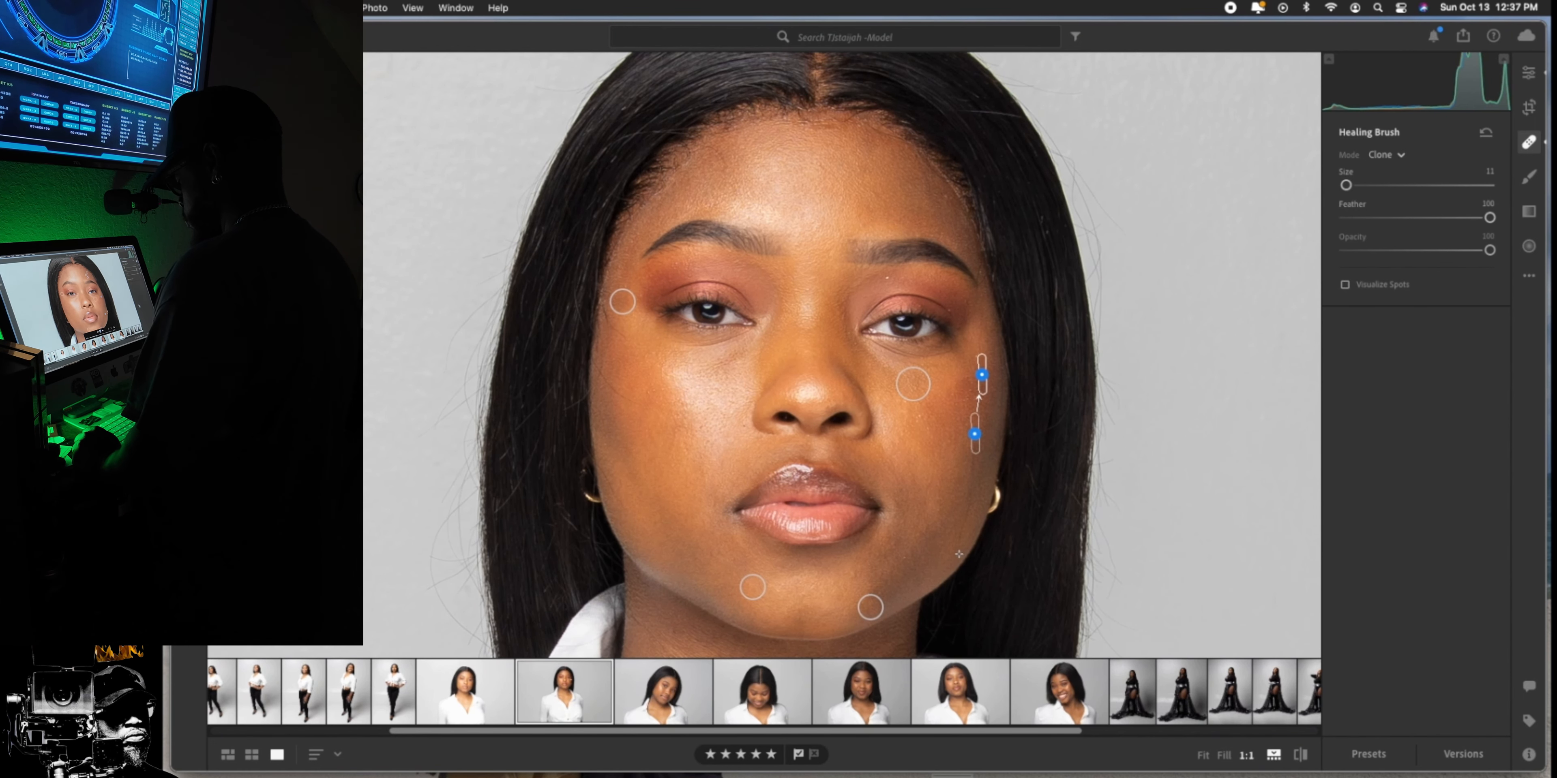
{"action": "left_click_drag", "start_coordinate": [959, 553], "coordinate": [973, 465]}
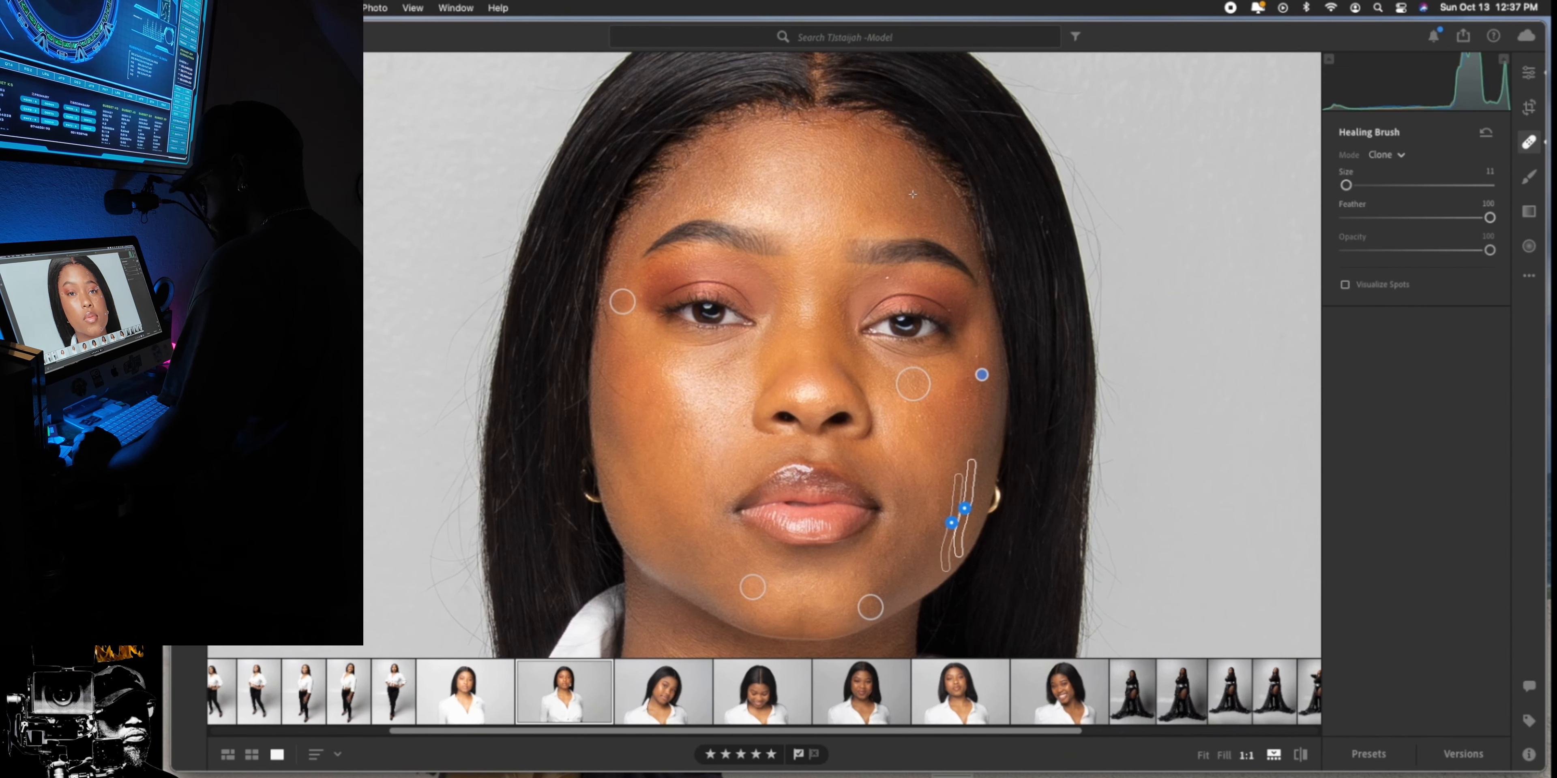
{"action": "left_click", "coordinate": [920, 177]}
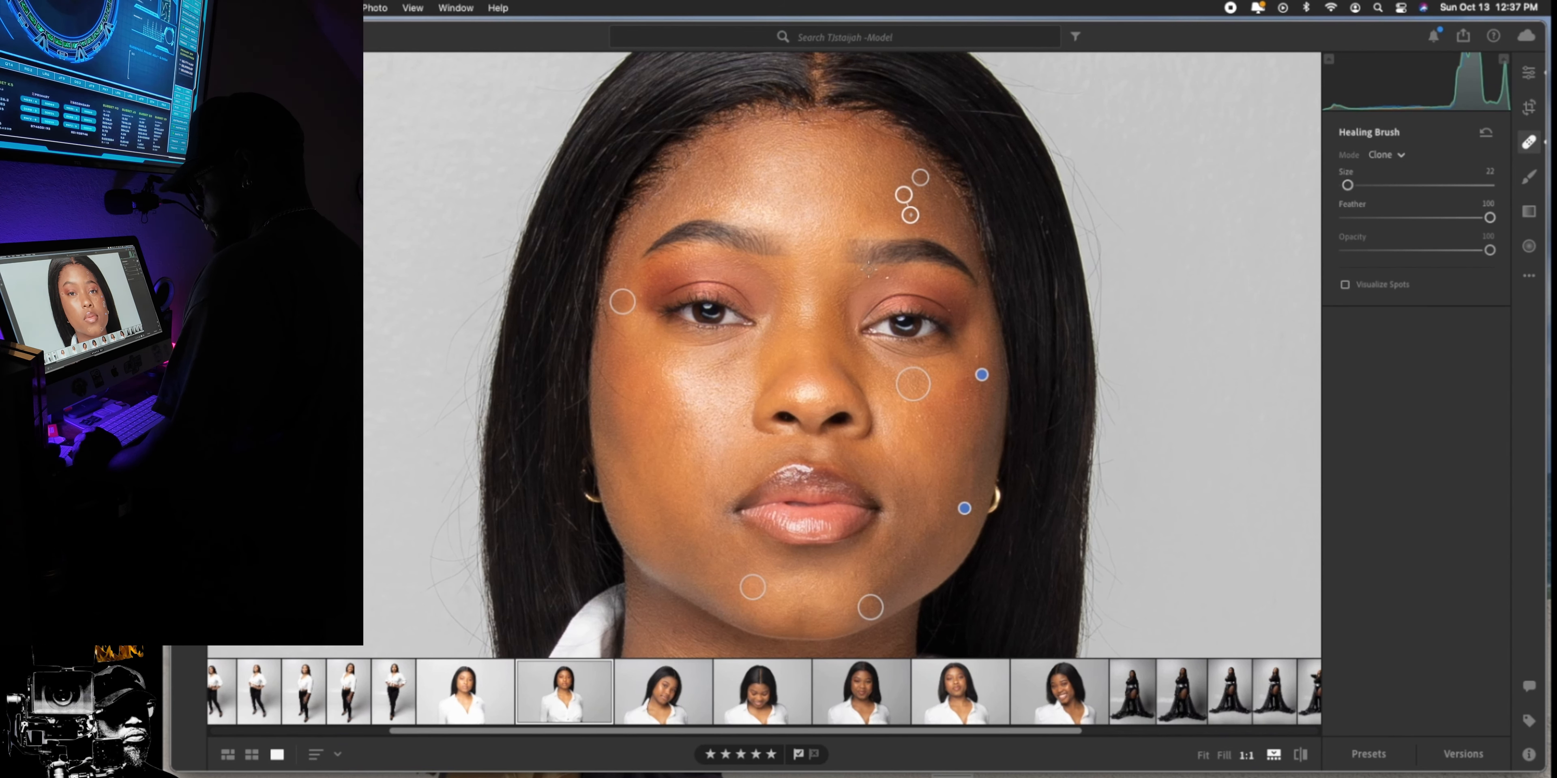
{"action": "left_click", "coordinate": [744, 426]}
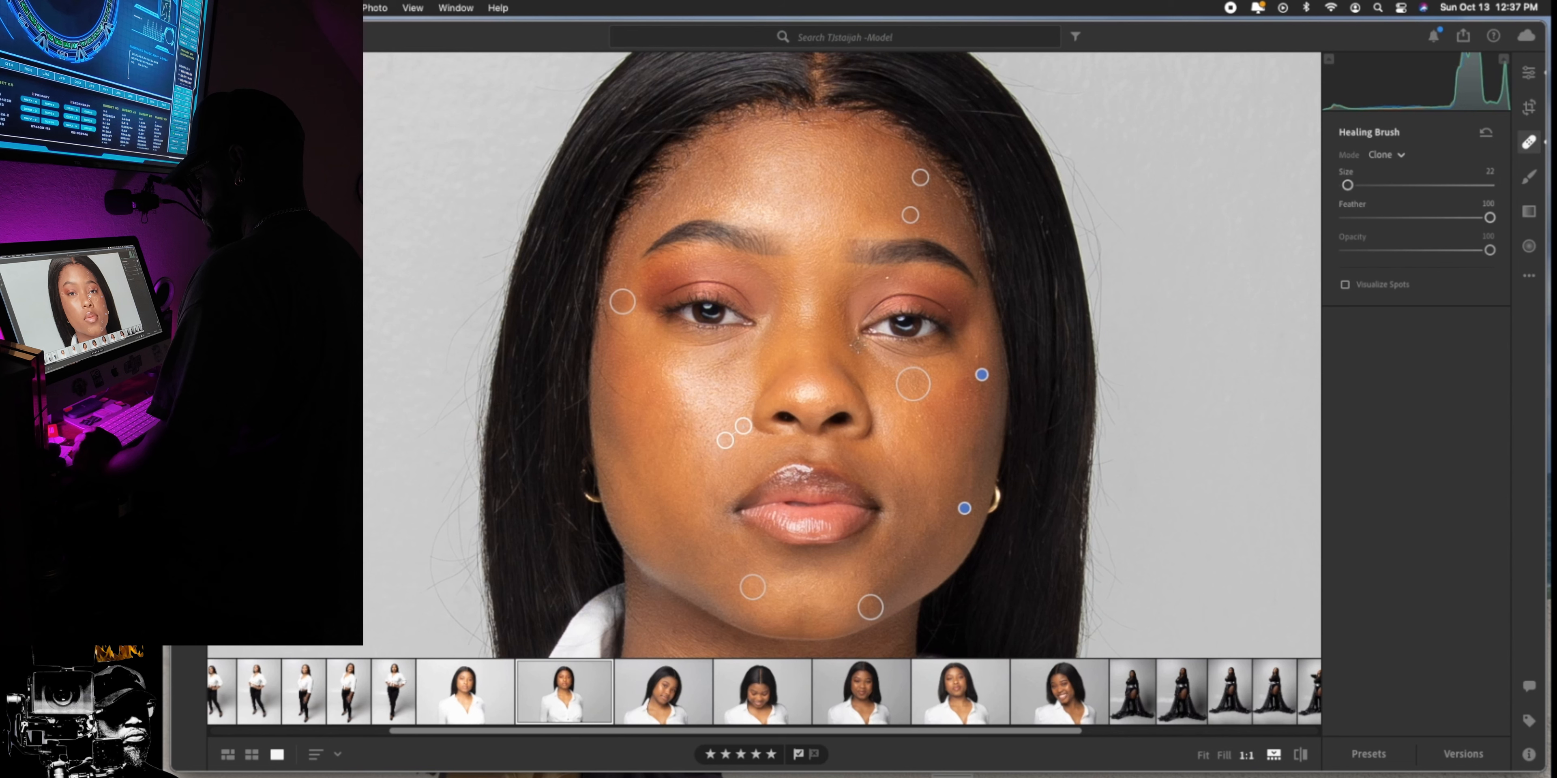
- Clone out small spots on the eyelid, outer eye corner, outer cheek and below the mouth corner with the brush at size 22
{"action": "left_click", "coordinate": [888, 279]}
{"action": "left_click", "coordinate": [951, 310]}
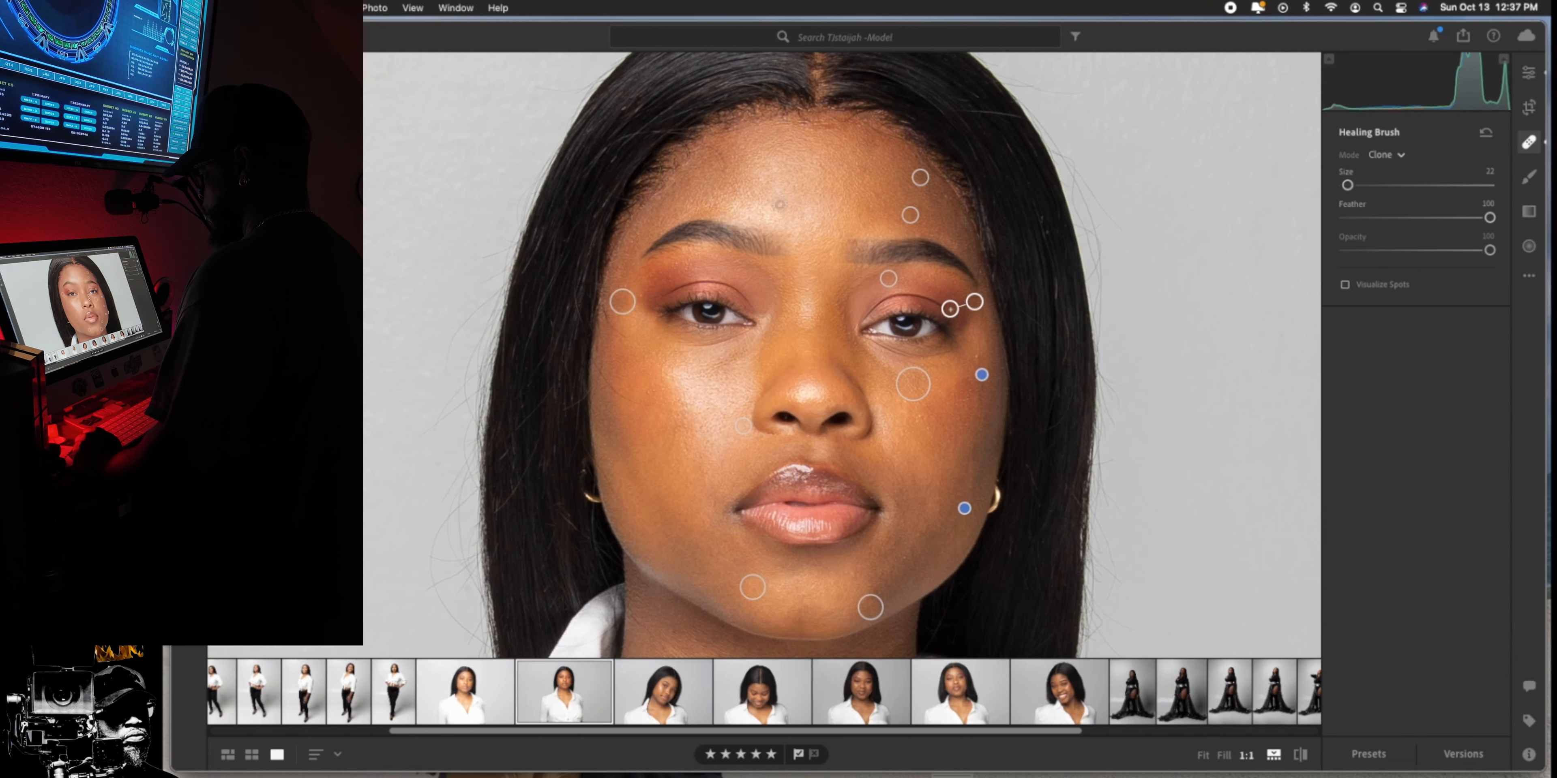
{"action": "left_click", "coordinate": [975, 447]}
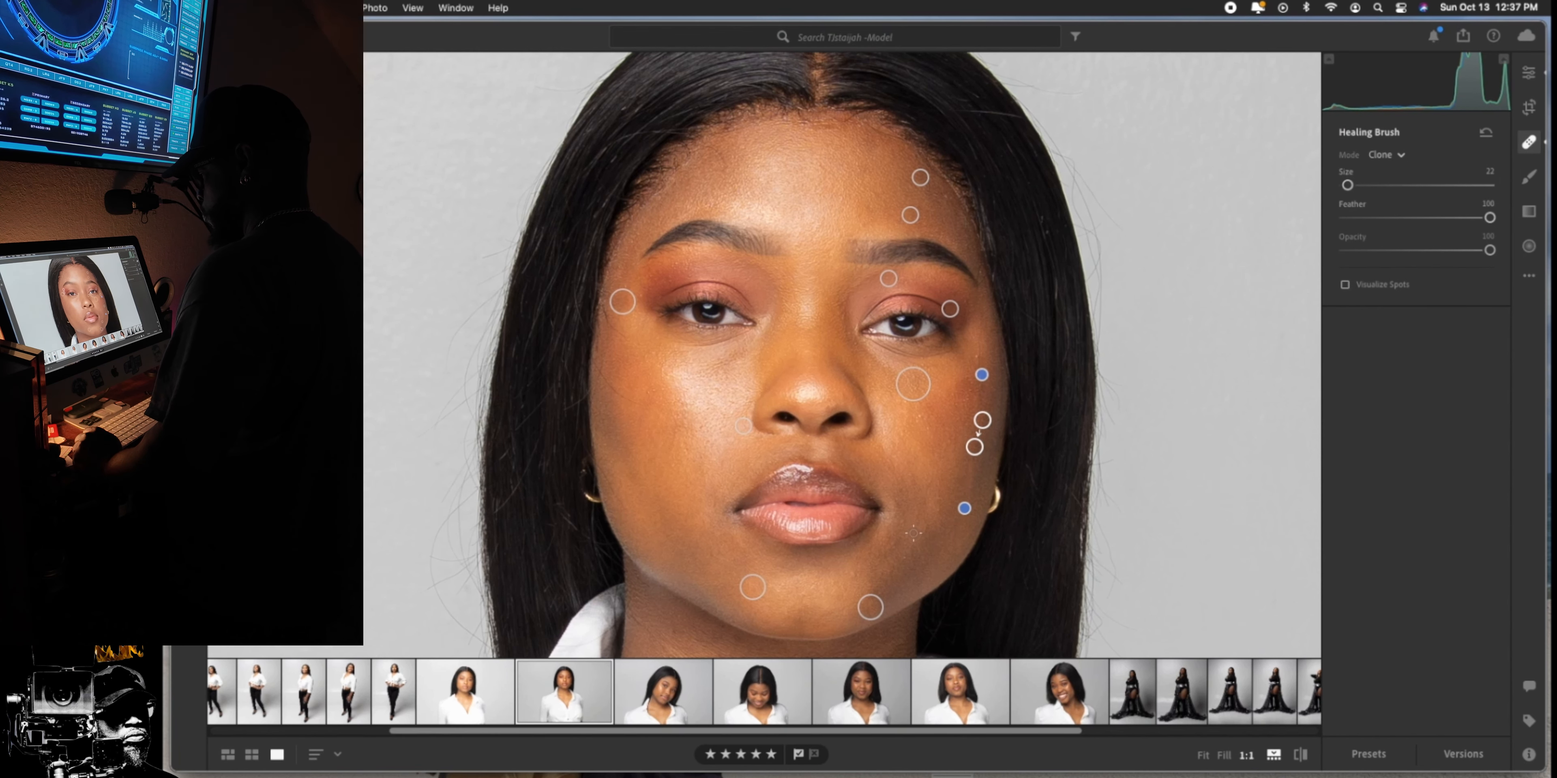
{"action": "left_click", "coordinate": [903, 558]}
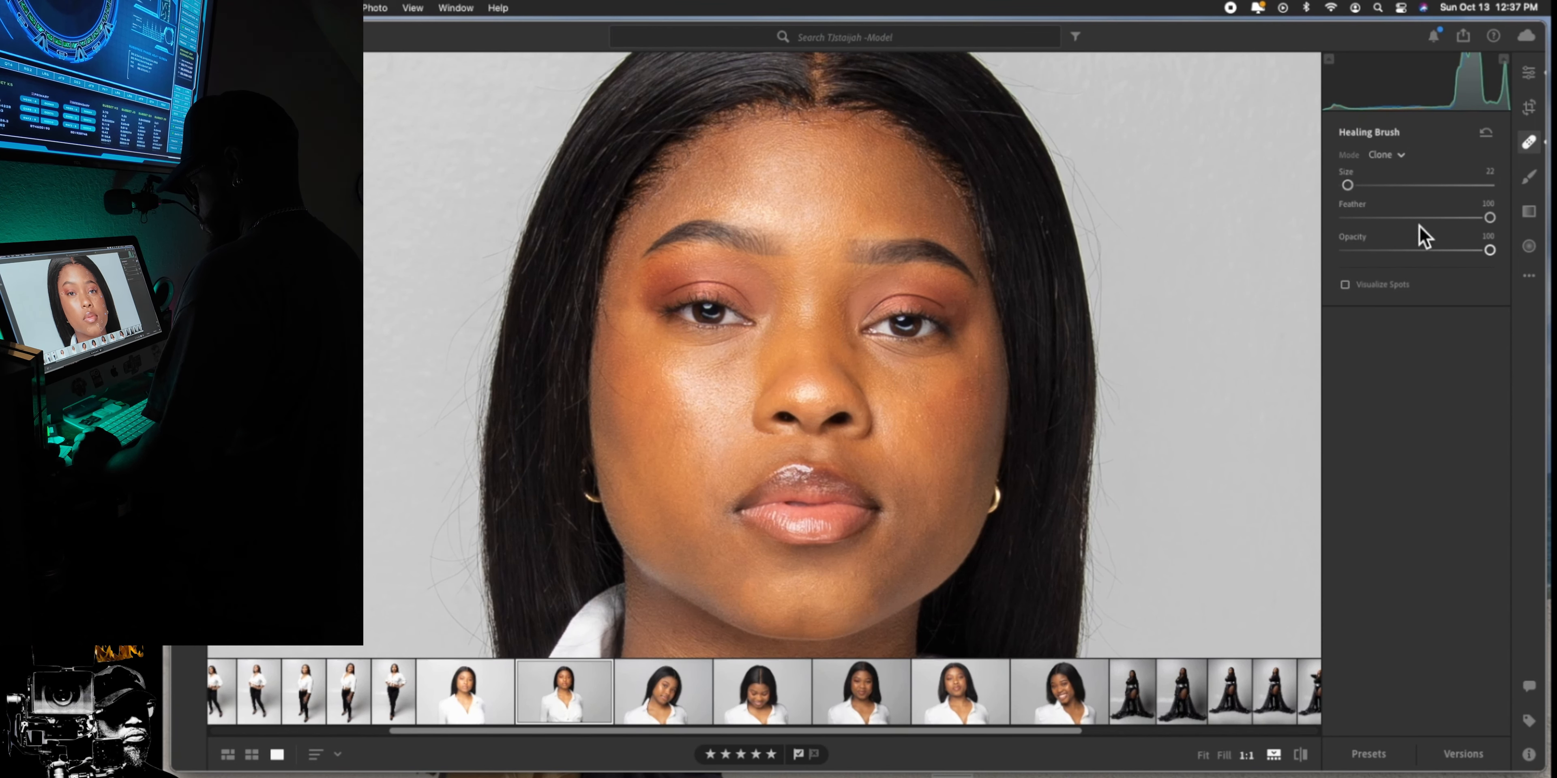
{"action": "left_click", "coordinate": [981, 370]}
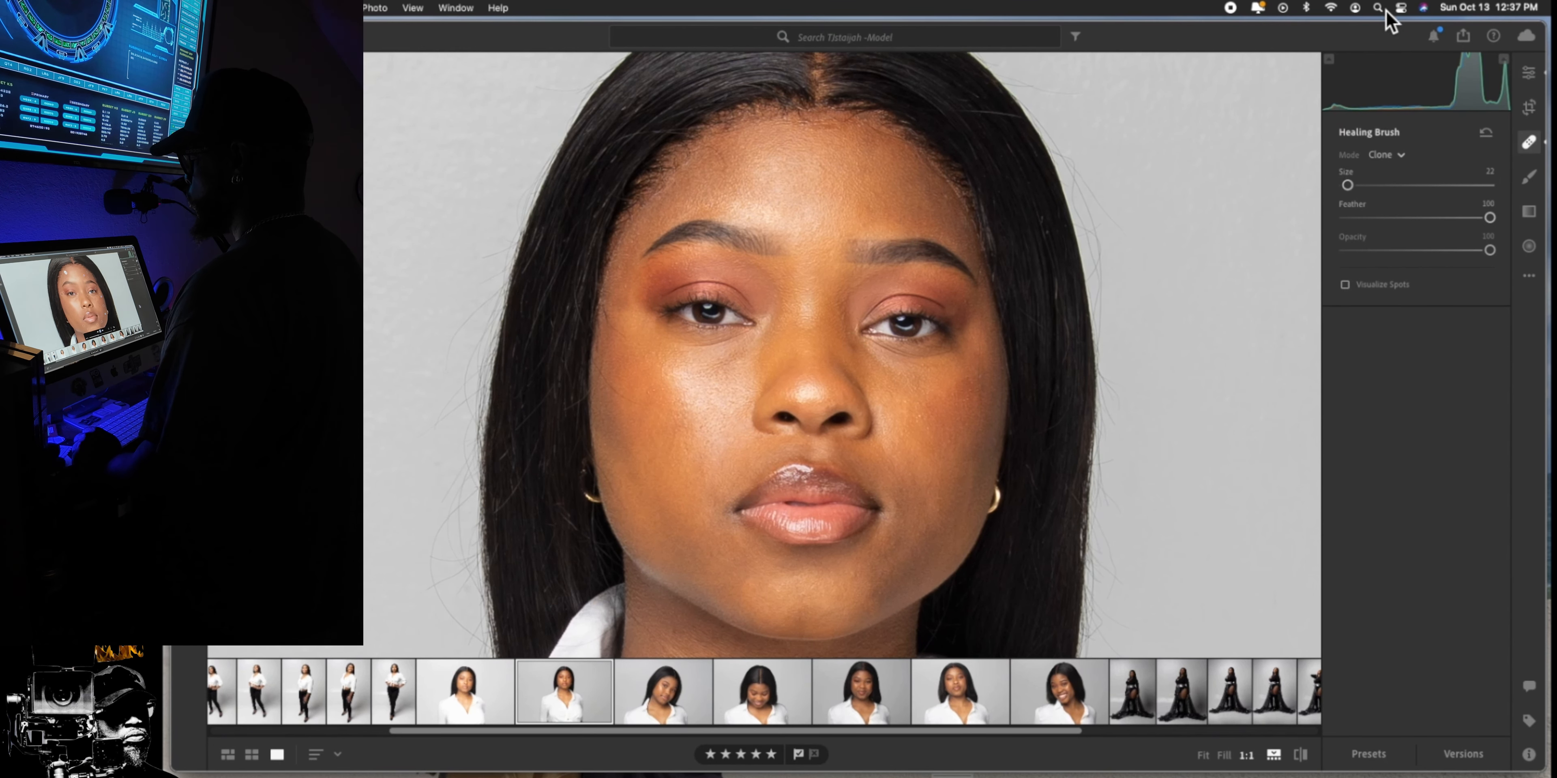
- Enlarge the Healing Brush to size 26 and clone out blemishes on the chin and lower cheek
{"action": "scroll", "coordinate": [855, 573], "scroll_direction": "up", "scroll_amount": 2}
{"action": "left_click", "coordinate": [854, 573]}
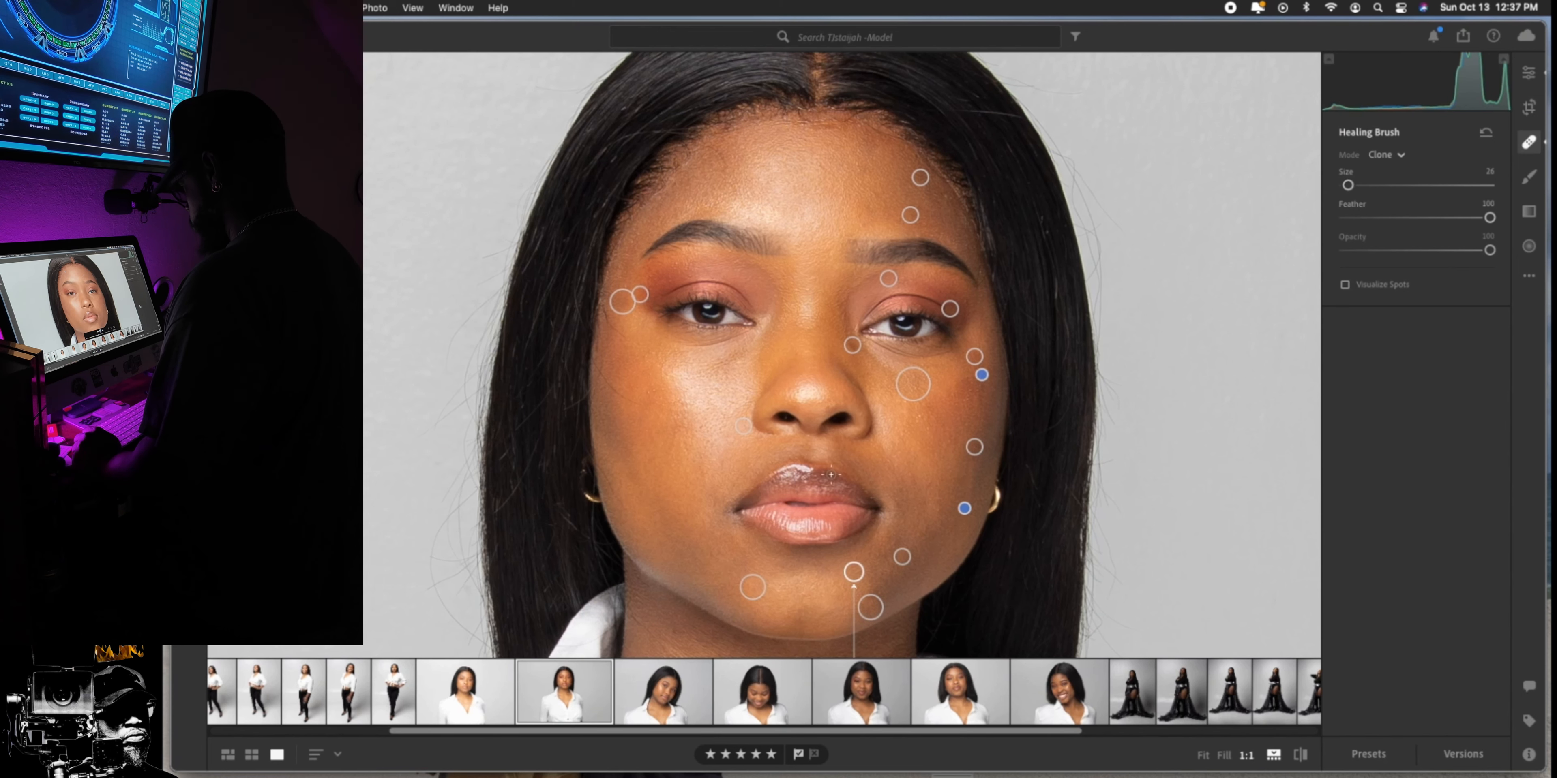
{"action": "left_click", "coordinate": [720, 552]}
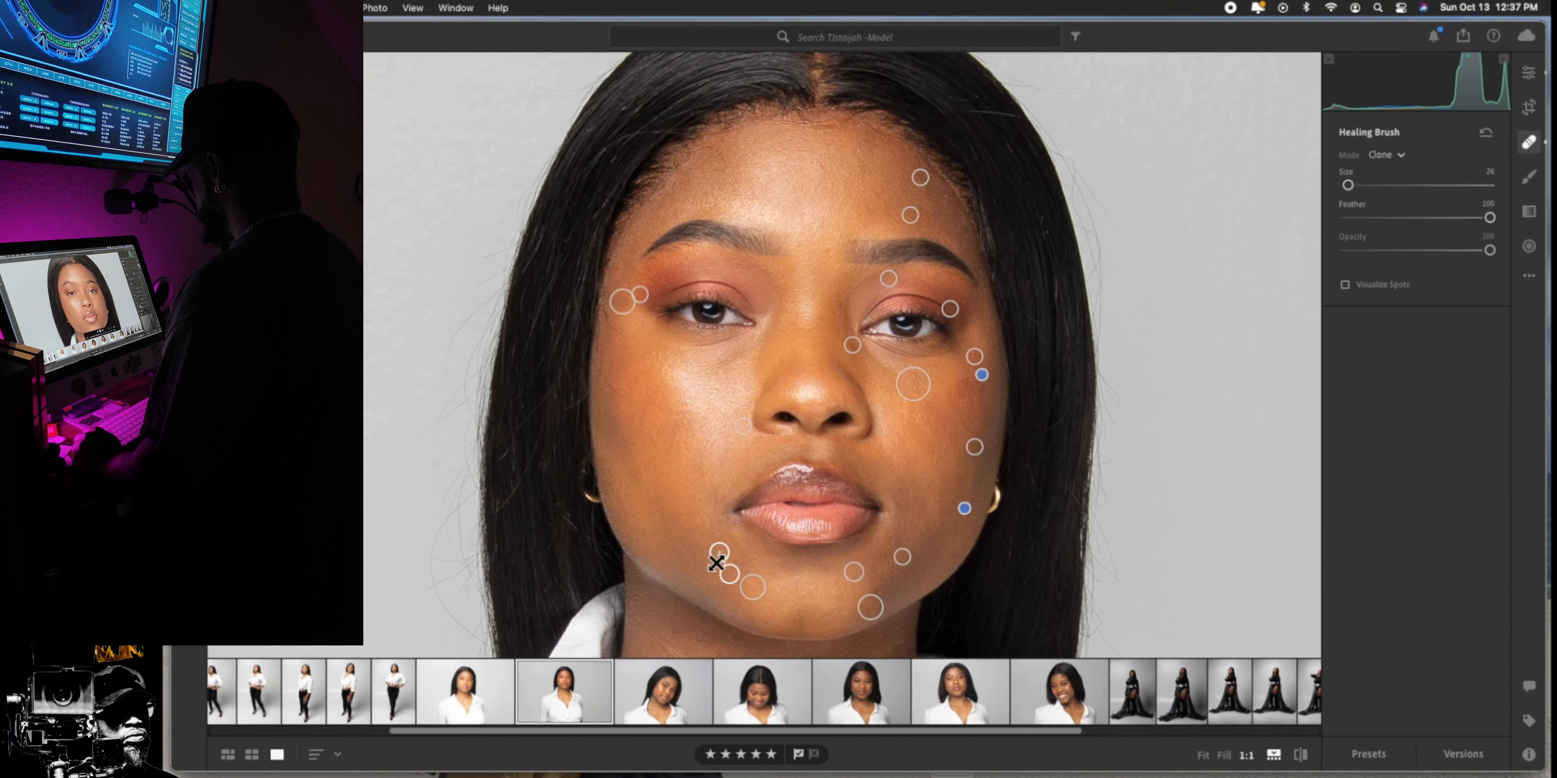
- Clone out the forehead blemishes above the eyebrow and near the opposite hairline with the brush at size 26
{"action": "left_click", "coordinate": [910, 216]}
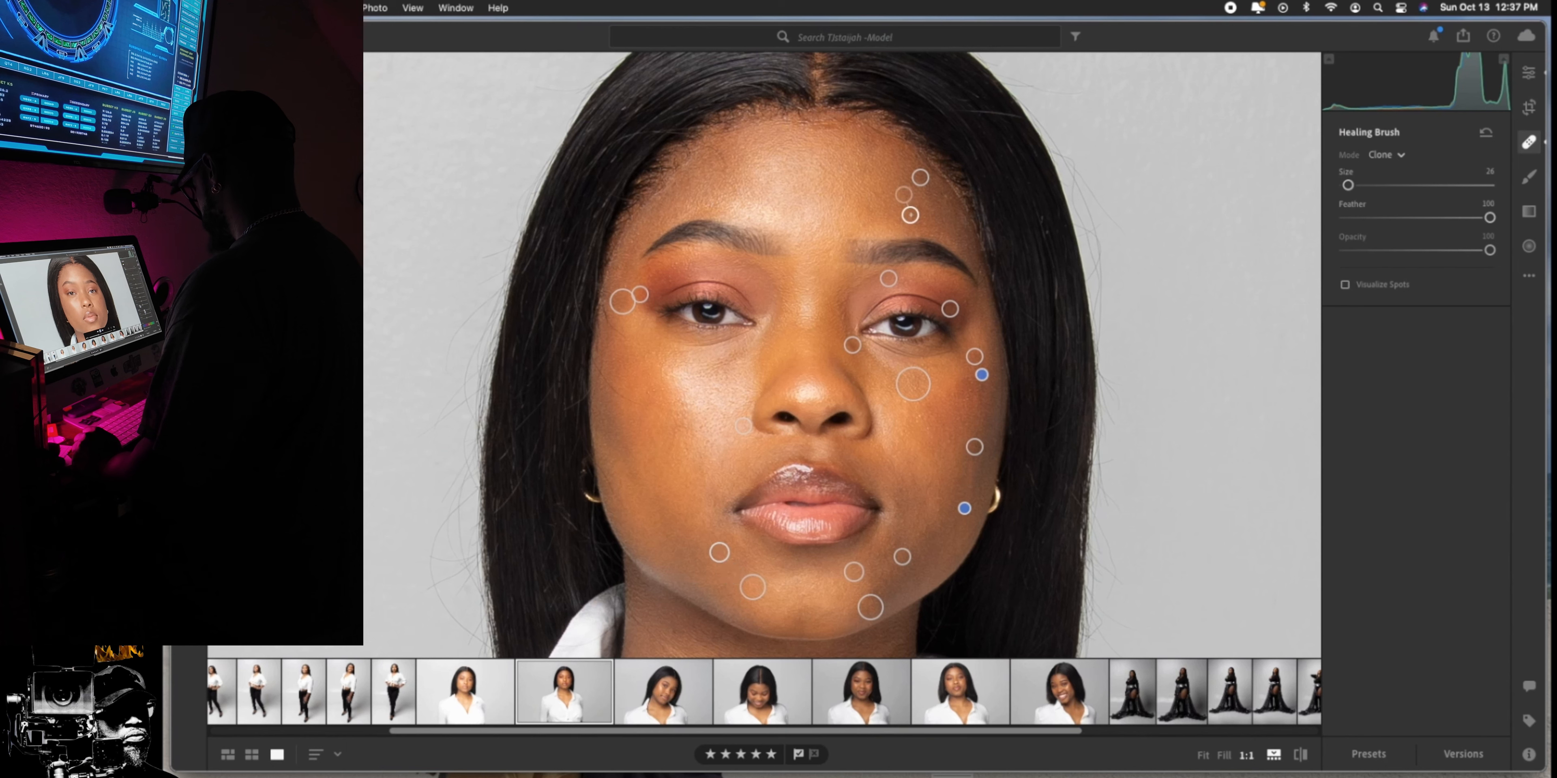
{"action": "left_click", "coordinate": [880, 196]}
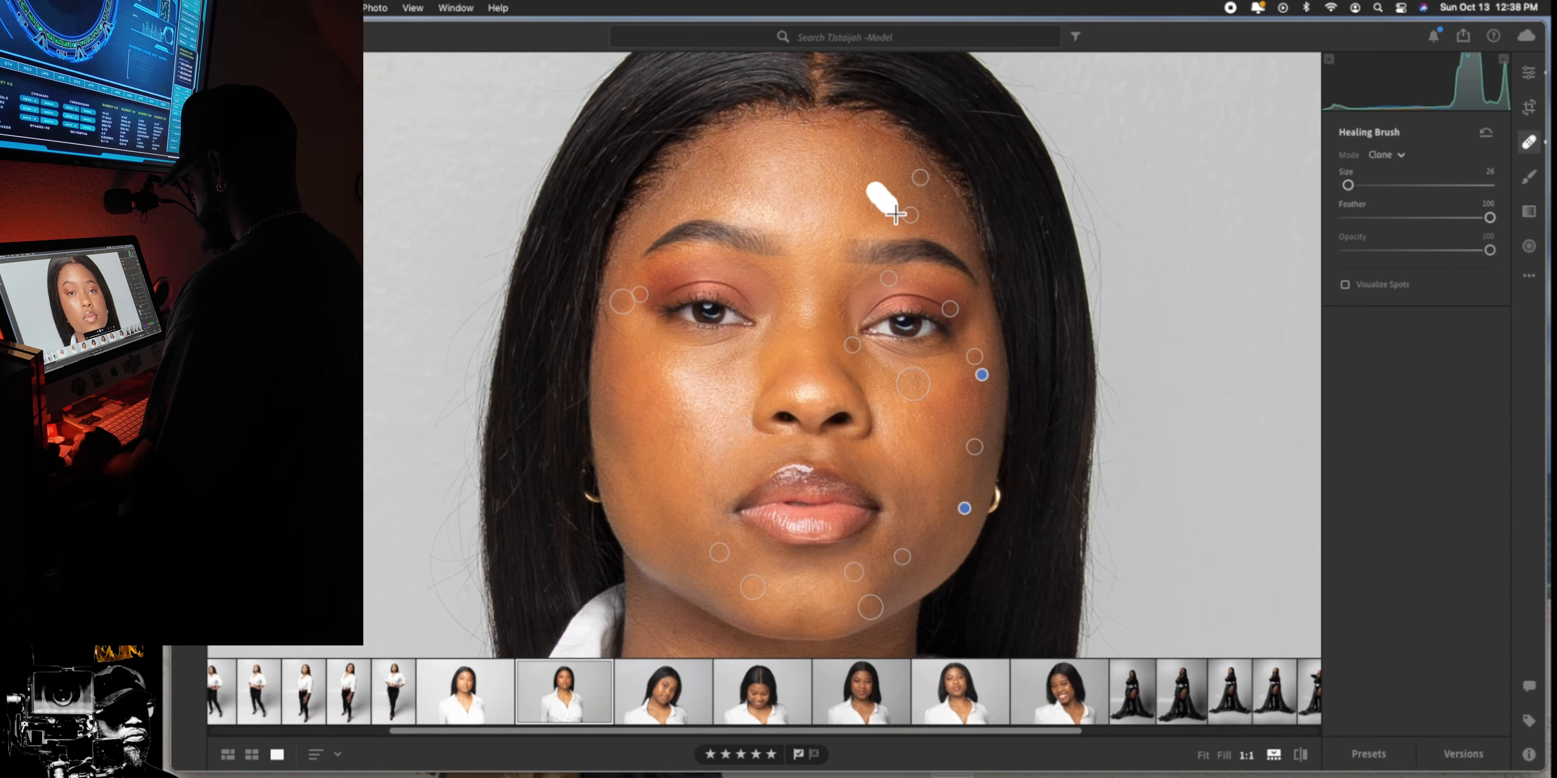
{"action": "left_click", "coordinate": [861, 212]}
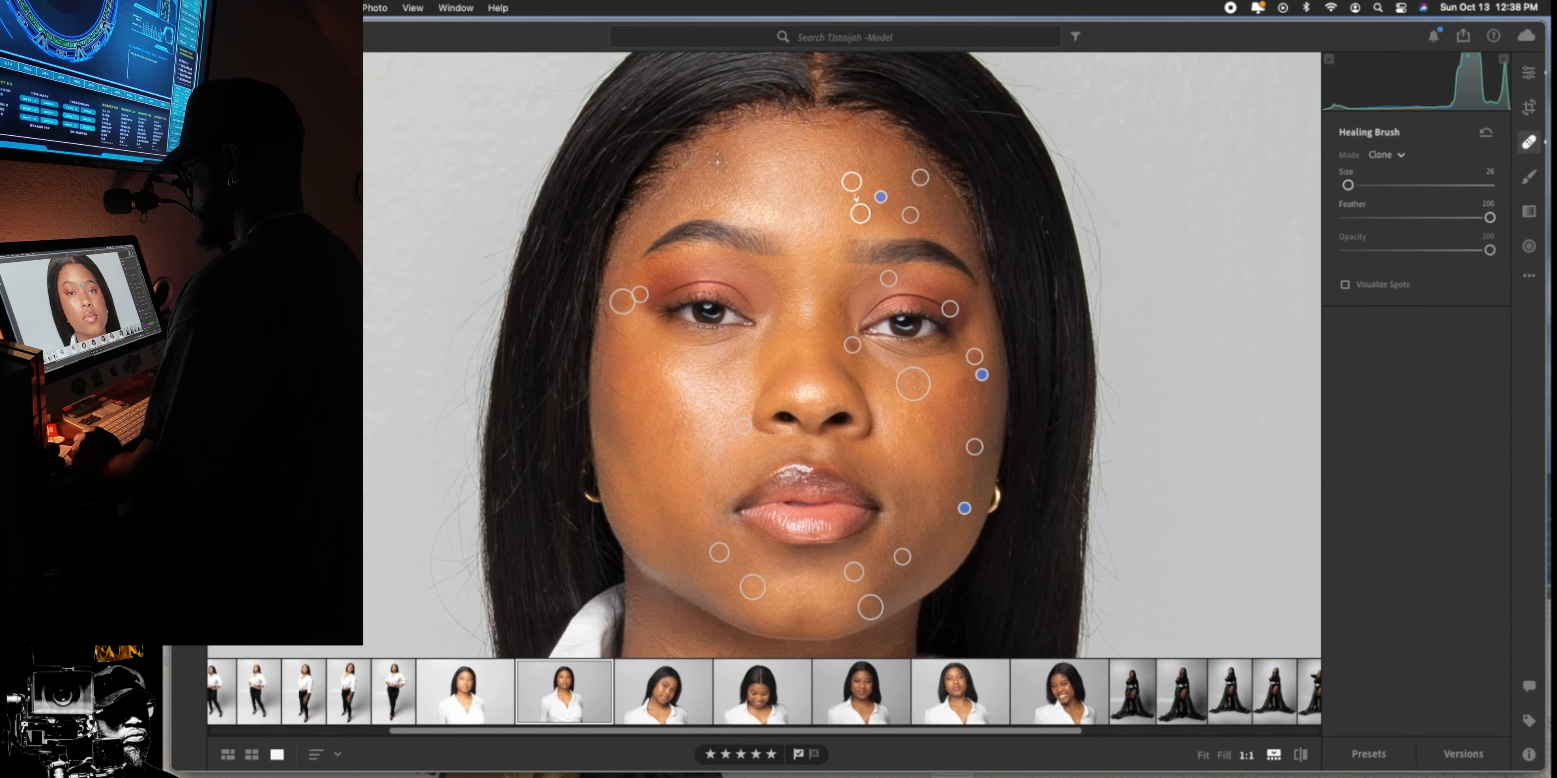
{"action": "left_click_drag", "start_coordinate": [718, 162], "coordinate": [719, 160]}
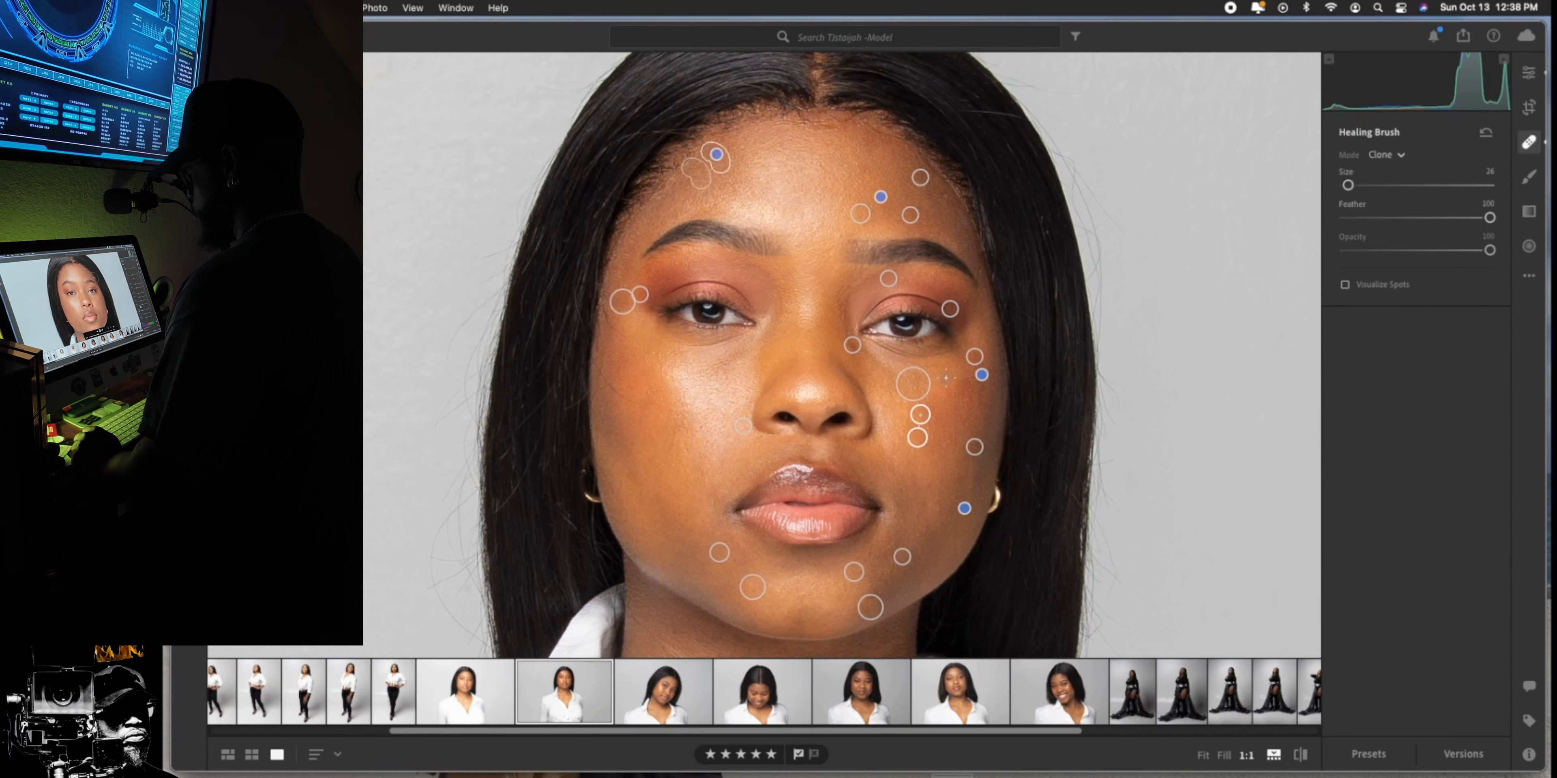
- Smooth the skin of the forehead, nose and cheeks with a size 9.0 adjustment Brush at Texture -86
{"action": "left_click", "coordinate": [1530, 139]}
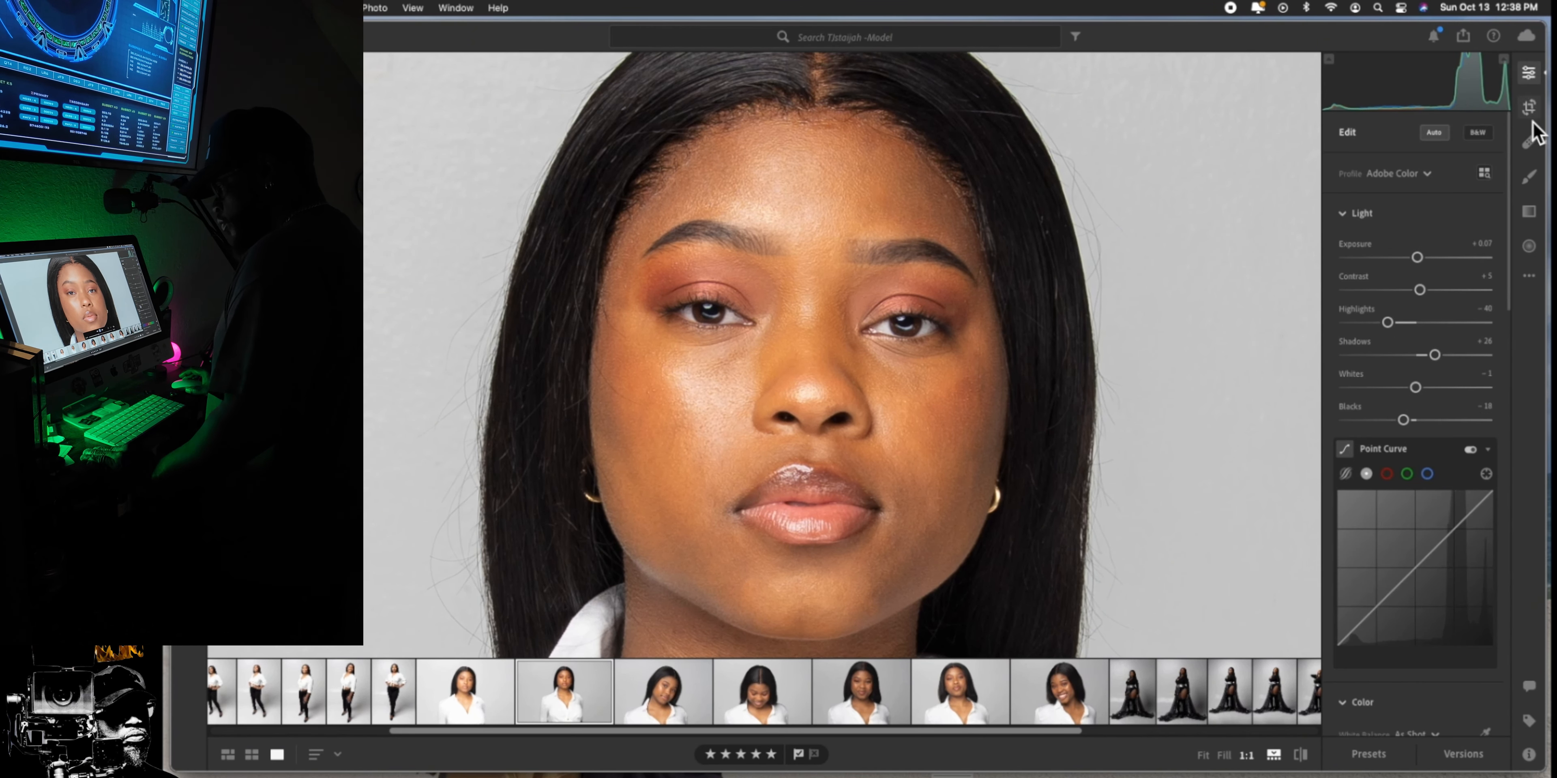
{"action": "left_click", "coordinate": [1529, 176]}
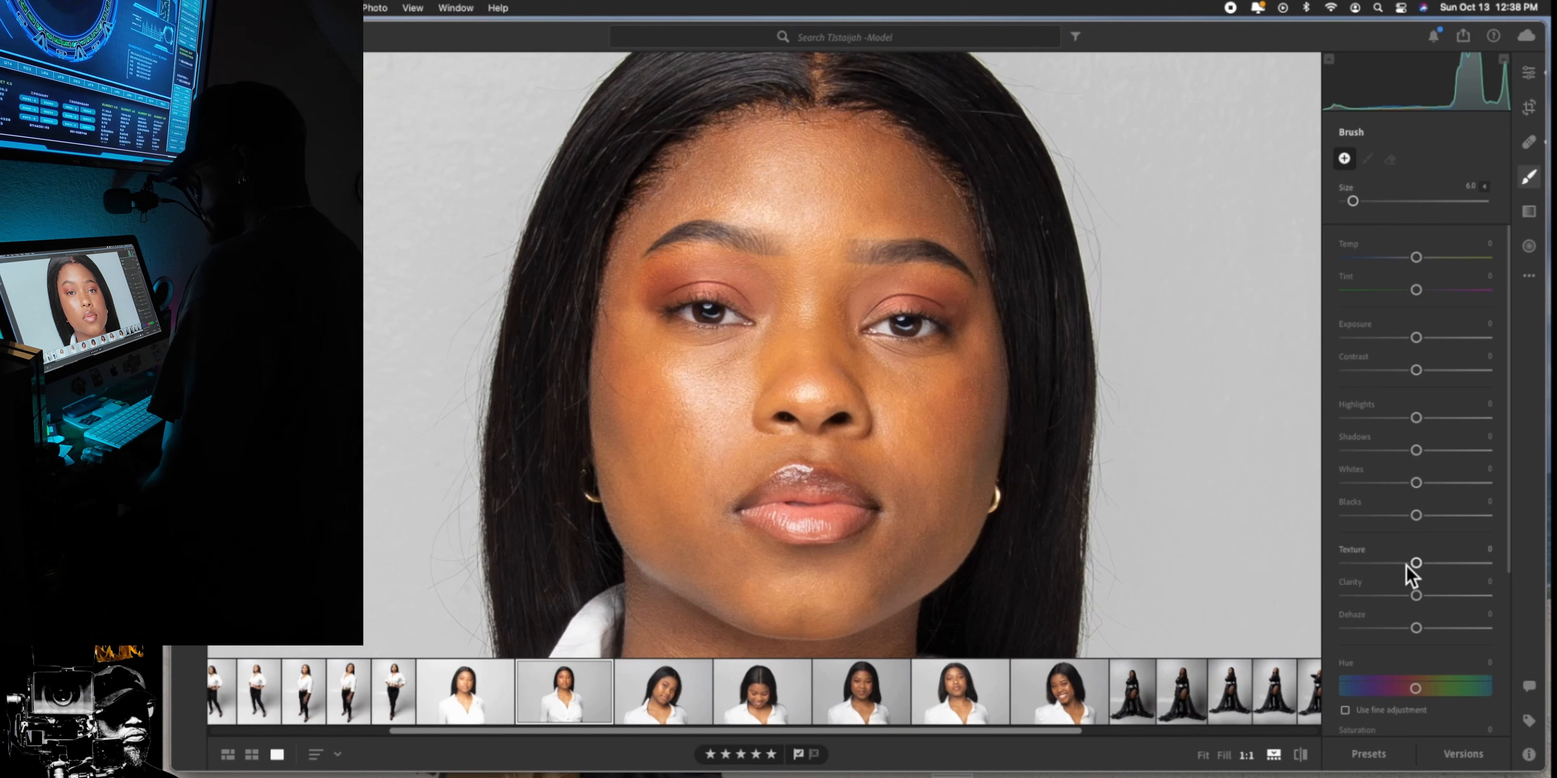
{"action": "left_click_drag", "start_coordinate": [1414, 564], "coordinate": [1352, 572]}
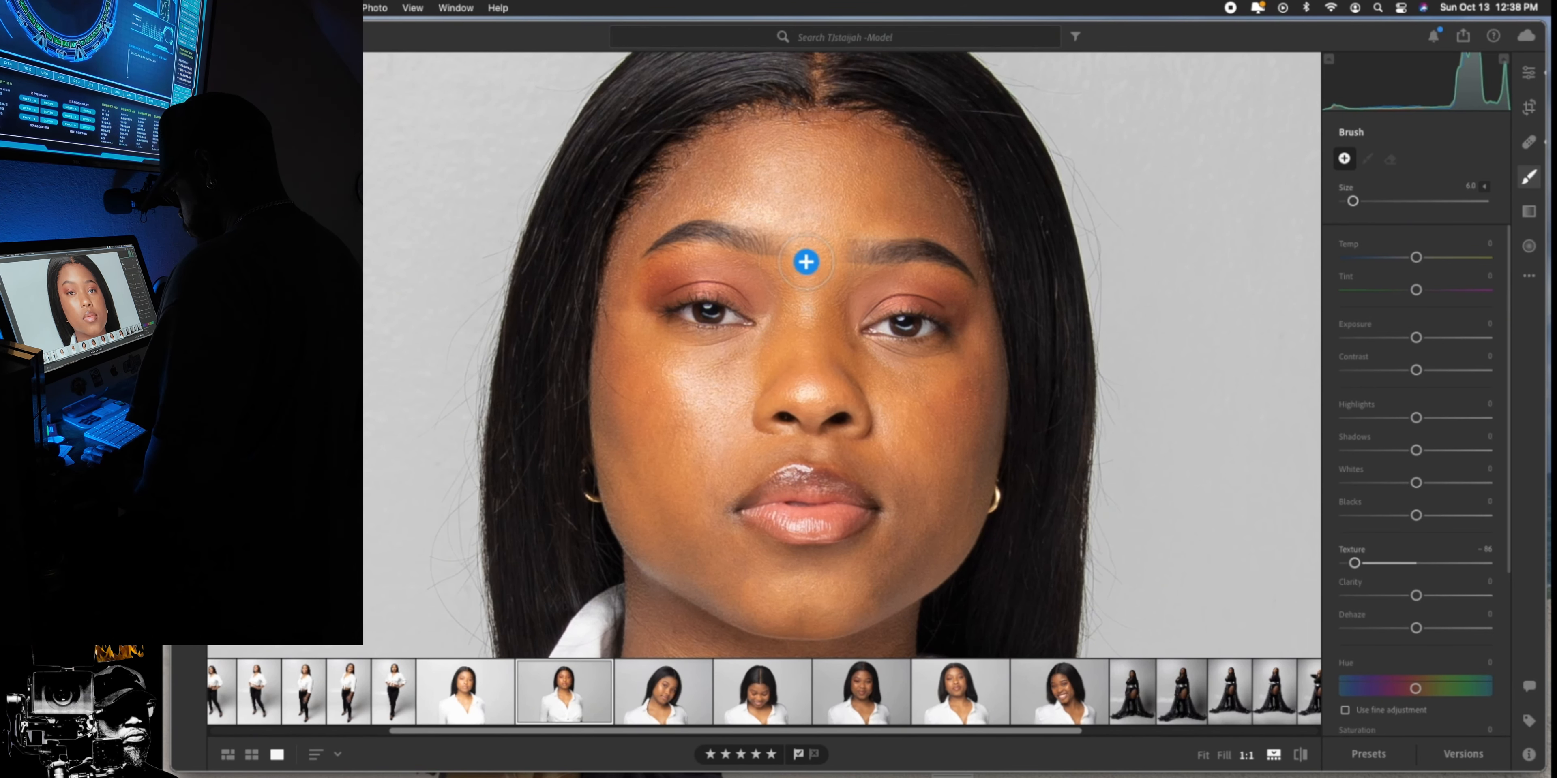
{"action": "scroll", "coordinate": [816, 274], "scroll_direction": "up", "scroll_amount": 3}
{"action": "mouse_move", "coordinate": [755, 217]}
{"action": "left_mouse_down"}
{"action": "mouse_move", "coordinate": [795, 246]}
{"action": "mouse_move", "coordinate": [800, 215]}
{"action": "mouse_move", "coordinate": [931, 194]}
{"action": "mouse_move", "coordinate": [983, 253]}
{"action": "mouse_move", "coordinate": [913, 241]}
{"action": "mouse_move", "coordinate": [965, 215]}
{"action": "mouse_move", "coordinate": [997, 253]}
{"action": "mouse_move", "coordinate": [751, 218]}
{"action": "mouse_move", "coordinate": [646, 320]}
{"action": "mouse_move", "coordinate": [843, 321]}
{"action": "mouse_move", "coordinate": [783, 397]}
{"action": "mouse_move", "coordinate": [808, 385]}
{"action": "left_mouse_up"}
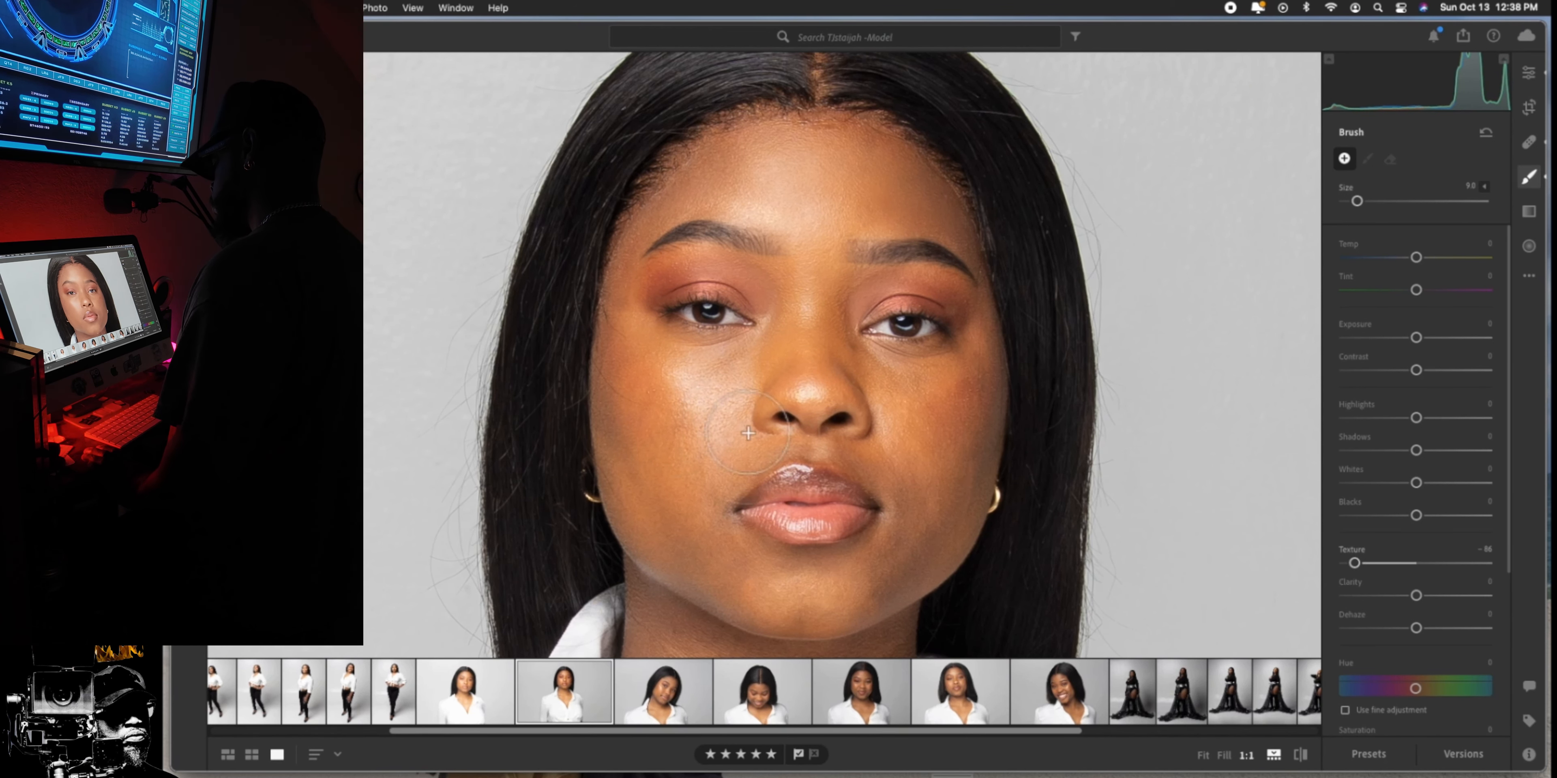
{"action": "left_click_drag", "start_coordinate": [781, 502], "coordinate": [767, 443]}
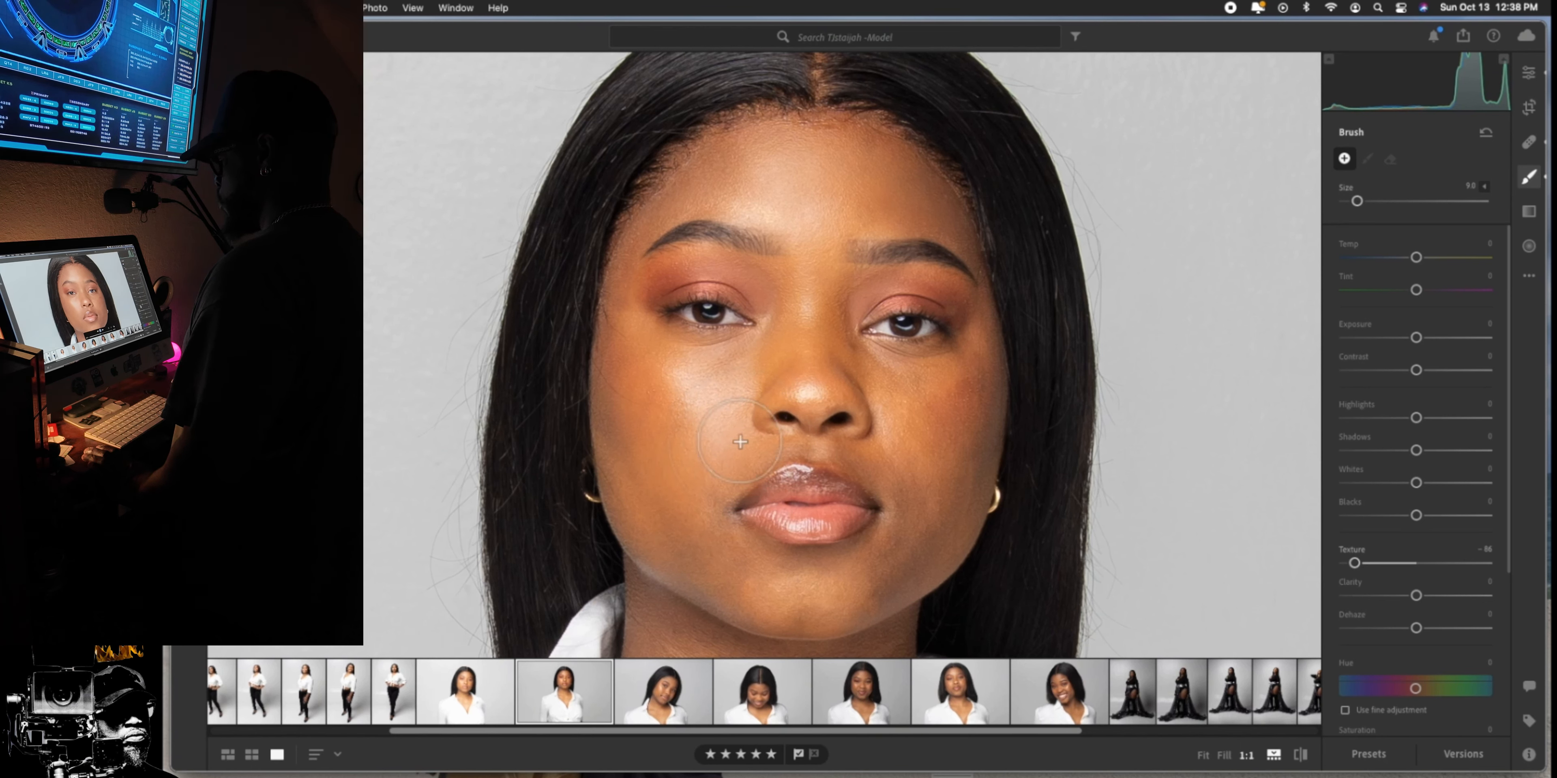
{"action": "mouse_move", "coordinate": [805, 424]}
{"action": "left_mouse_down"}
{"action": "mouse_move", "coordinate": [719, 515]}
{"action": "mouse_move", "coordinate": [774, 460]}
{"action": "mouse_move", "coordinate": [729, 592]}
{"action": "mouse_move", "coordinate": [646, 481]}
{"action": "mouse_move", "coordinate": [682, 599]}
{"action": "mouse_move", "coordinate": [768, 610]}
{"action": "mouse_move", "coordinate": [691, 386]}
{"action": "mouse_move", "coordinate": [676, 452]}
{"action": "mouse_move", "coordinate": [666, 435]}
{"action": "mouse_move", "coordinate": [749, 441]}
{"action": "mouse_move", "coordinate": [714, 467]}
{"action": "mouse_move", "coordinate": [762, 446]}
{"action": "mouse_move", "coordinate": [813, 657]}
{"action": "mouse_move", "coordinate": [766, 591]}
{"action": "mouse_move", "coordinate": [779, 652]}
{"action": "mouse_move", "coordinate": [757, 625]}
{"action": "mouse_move", "coordinate": [794, 655]}
{"action": "mouse_move", "coordinate": [763, 646]}
{"action": "mouse_move", "coordinate": [781, 582]}
{"action": "mouse_move", "coordinate": [833, 633]}
{"action": "mouse_move", "coordinate": [887, 632]}
{"action": "mouse_move", "coordinate": [864, 623]}
{"action": "mouse_move", "coordinate": [842, 667]}
{"action": "mouse_move", "coordinate": [835, 645]}
{"action": "mouse_move", "coordinate": [887, 581]}
{"action": "mouse_move", "coordinate": [940, 596]}
{"action": "mouse_move", "coordinate": [911, 566]}
{"action": "mouse_move", "coordinate": [972, 401]}
{"action": "mouse_move", "coordinate": [884, 408]}
{"action": "mouse_move", "coordinate": [911, 380]}
{"action": "mouse_move", "coordinate": [932, 396]}
{"action": "mouse_move", "coordinate": [905, 412]}
{"action": "mouse_move", "coordinate": [945, 423]}
{"action": "mouse_move", "coordinate": [898, 392]}
{"action": "mouse_move", "coordinate": [980, 432]}
{"action": "mouse_move", "coordinate": [946, 399]}
{"action": "mouse_move", "coordinate": [936, 488]}
{"action": "mouse_move", "coordinate": [923, 452]}
{"action": "mouse_move", "coordinate": [924, 481]}
{"action": "mouse_move", "coordinate": [929, 494]}
{"action": "mouse_move", "coordinate": [948, 421]}
{"action": "mouse_move", "coordinate": [952, 512]}
{"action": "mouse_move", "coordinate": [1015, 389]}
{"action": "mouse_move", "coordinate": [997, 539]}
{"action": "mouse_move", "coordinate": [1030, 398]}
{"action": "mouse_move", "coordinate": [1018, 459]}
{"action": "mouse_move", "coordinate": [1013, 399]}
{"action": "mouse_move", "coordinate": [987, 424]}
{"action": "mouse_move", "coordinate": [974, 482]}
{"action": "mouse_move", "coordinate": [1005, 386]}
{"action": "mouse_move", "coordinate": [1040, 363]}
{"action": "mouse_move", "coordinate": [1009, 484]}
{"action": "mouse_move", "coordinate": [964, 451]}
{"action": "mouse_move", "coordinate": [1014, 386]}
{"action": "mouse_move", "coordinate": [971, 402]}
{"action": "mouse_move", "coordinate": [989, 425]}
{"action": "mouse_move", "coordinate": [934, 618]}
{"action": "mouse_move", "coordinate": [923, 593]}
{"action": "mouse_move", "coordinate": [930, 604]}
{"action": "mouse_move", "coordinate": [968, 524]}
{"action": "mouse_move", "coordinate": [932, 628]}
{"action": "mouse_move", "coordinate": [931, 521]}
{"action": "mouse_move", "coordinate": [857, 483]}
{"action": "mouse_move", "coordinate": [834, 507]}
{"action": "mouse_move", "coordinate": [945, 566]}
{"action": "mouse_move", "coordinate": [871, 495]}
{"action": "mouse_move", "coordinate": [868, 636]}
{"action": "mouse_move", "coordinate": [731, 547]}
{"action": "mouse_move", "coordinate": [935, 516]}
{"action": "mouse_move", "coordinate": [810, 514]}
{"action": "mouse_move", "coordinate": [859, 368]}
{"action": "mouse_move", "coordinate": [771, 249]}
{"action": "mouse_move", "coordinate": [852, 308]}
{"action": "mouse_move", "coordinate": [1015, 347]}
{"action": "mouse_move", "coordinate": [917, 335]}
{"action": "mouse_move", "coordinate": [992, 331]}
{"action": "mouse_move", "coordinate": [876, 331]}
{"action": "left_mouse_up"}
{"action": "mouse_move", "coordinate": [853, 247]}
{"action": "left_mouse_down"}
{"action": "mouse_move", "coordinate": [870, 178]}
{"action": "mouse_move", "coordinate": [949, 199]}
{"action": "mouse_move", "coordinate": [766, 166]}
{"action": "mouse_move", "coordinate": [1010, 268]}
{"action": "mouse_move", "coordinate": [919, 199]}
{"action": "mouse_move", "coordinate": [939, 174]}
{"action": "left_mouse_up"}
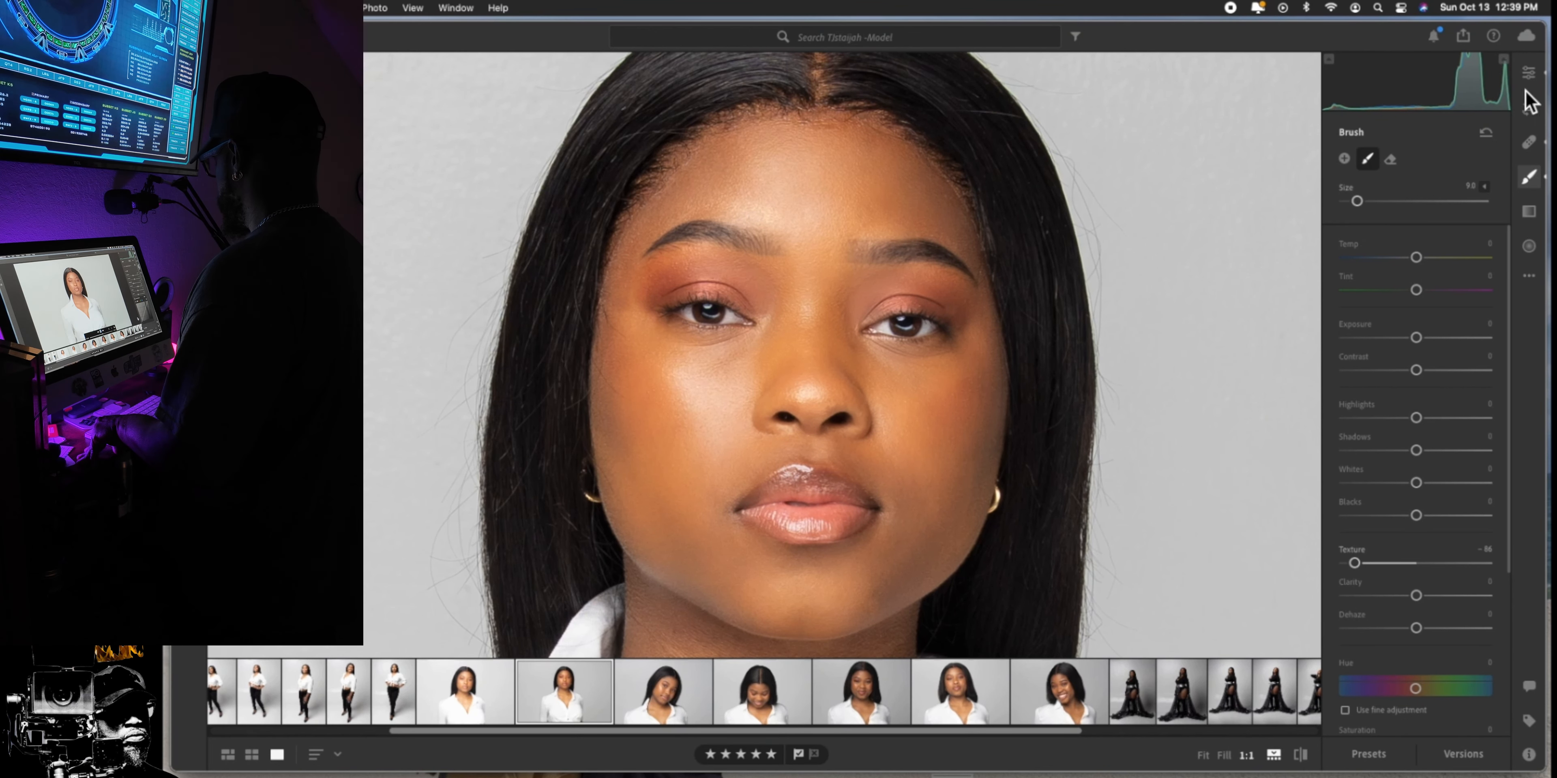
{"action": "left_click", "coordinate": [1528, 142]}
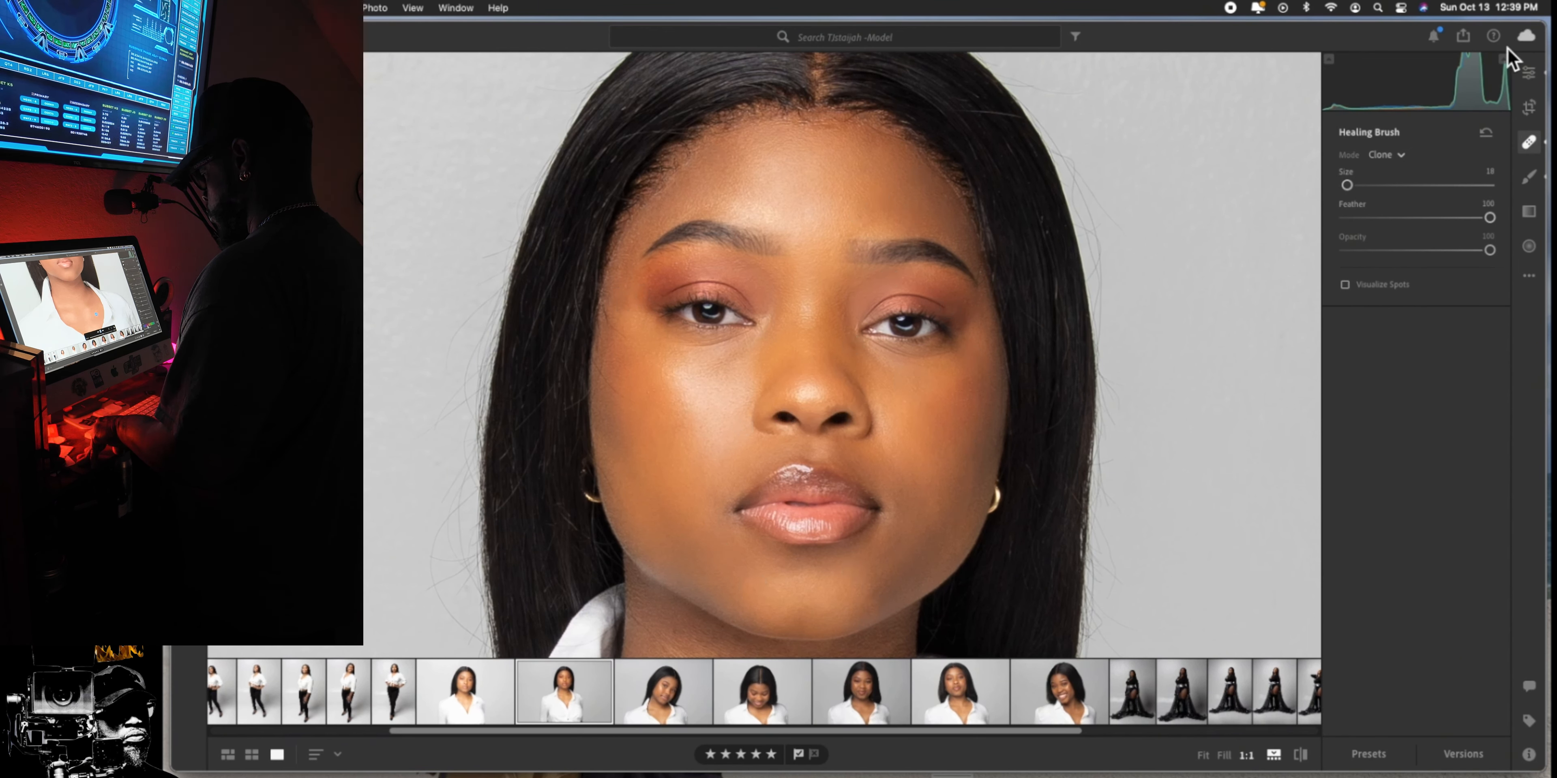
{"action": "left_click", "coordinate": [1529, 73]}
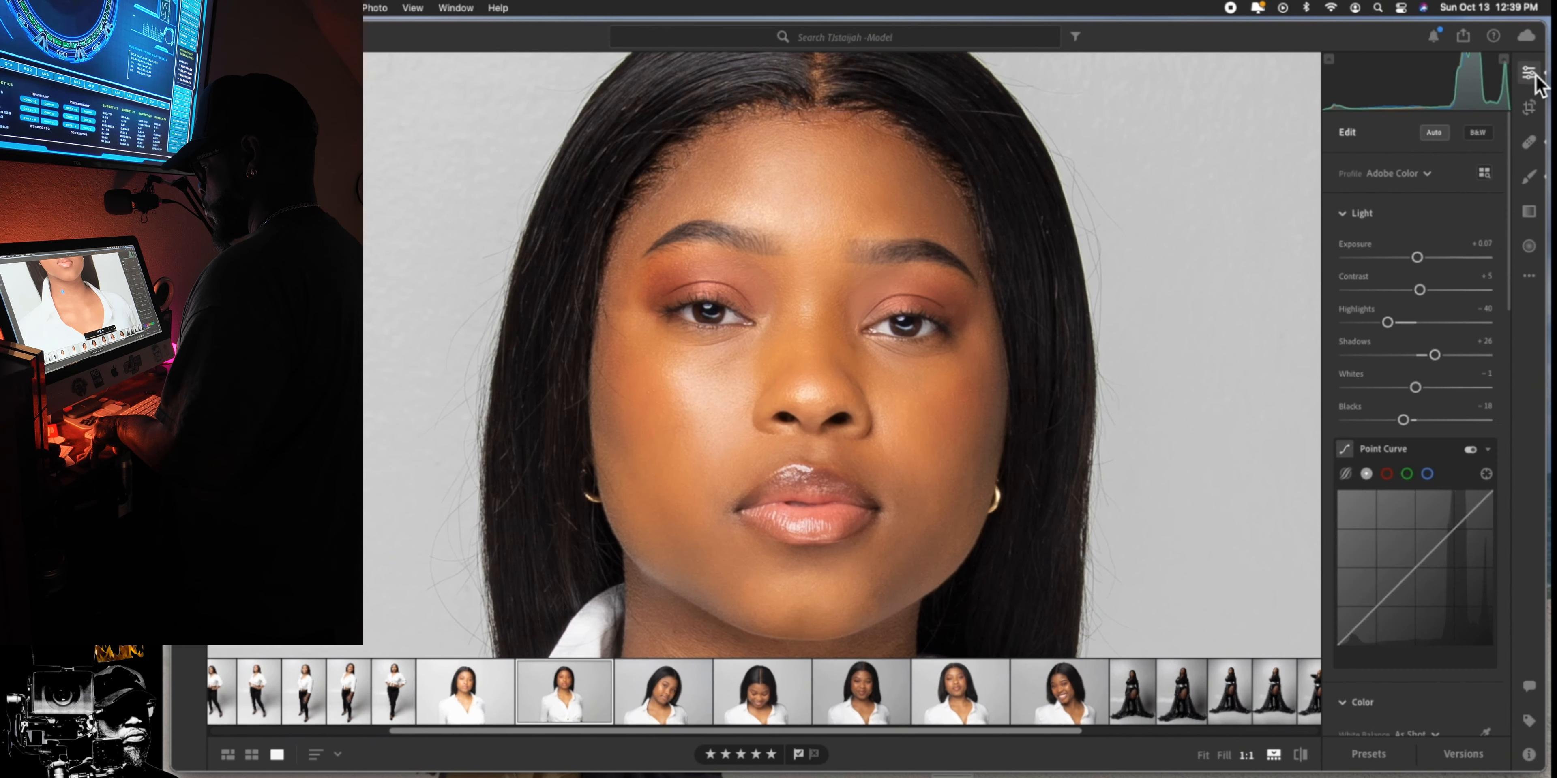
- Smooth the skin of the neck and upper chest with a new size 12.0 Brush adjustment at Texture -75
{"action": "left_click", "coordinate": [830, 268]}
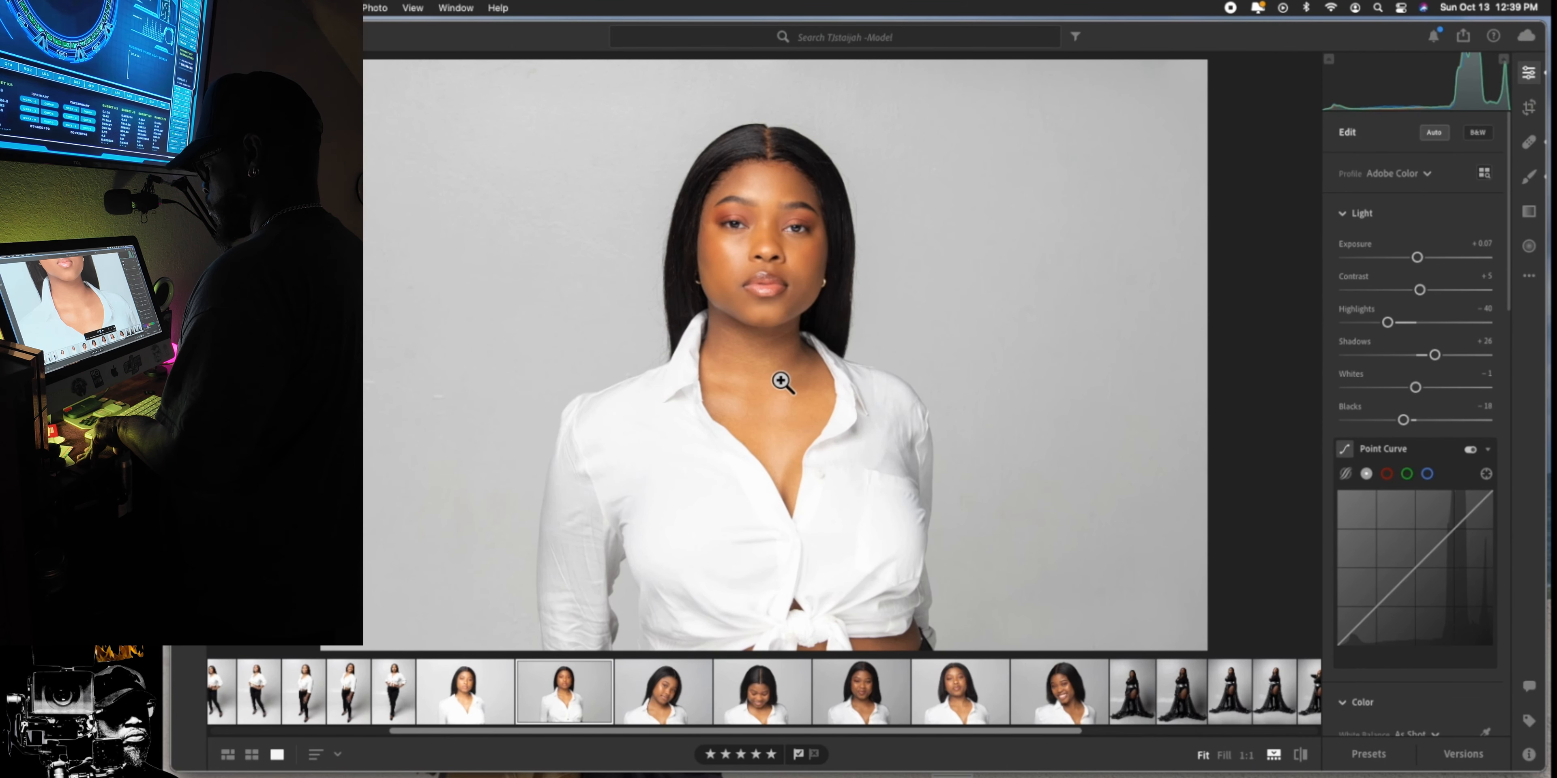
{"action": "left_click", "coordinate": [802, 348]}
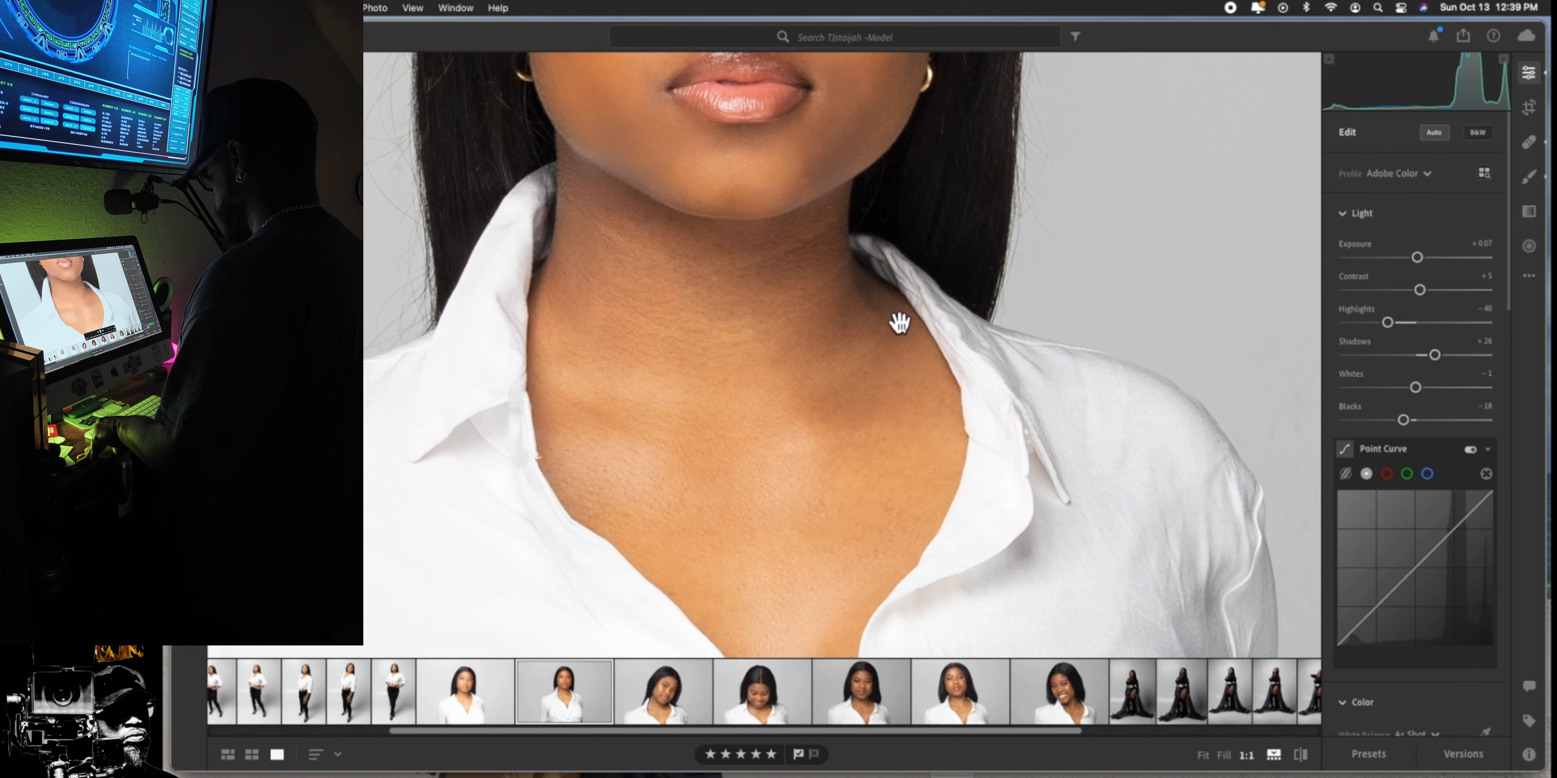
{"action": "left_click", "coordinate": [1529, 178]}
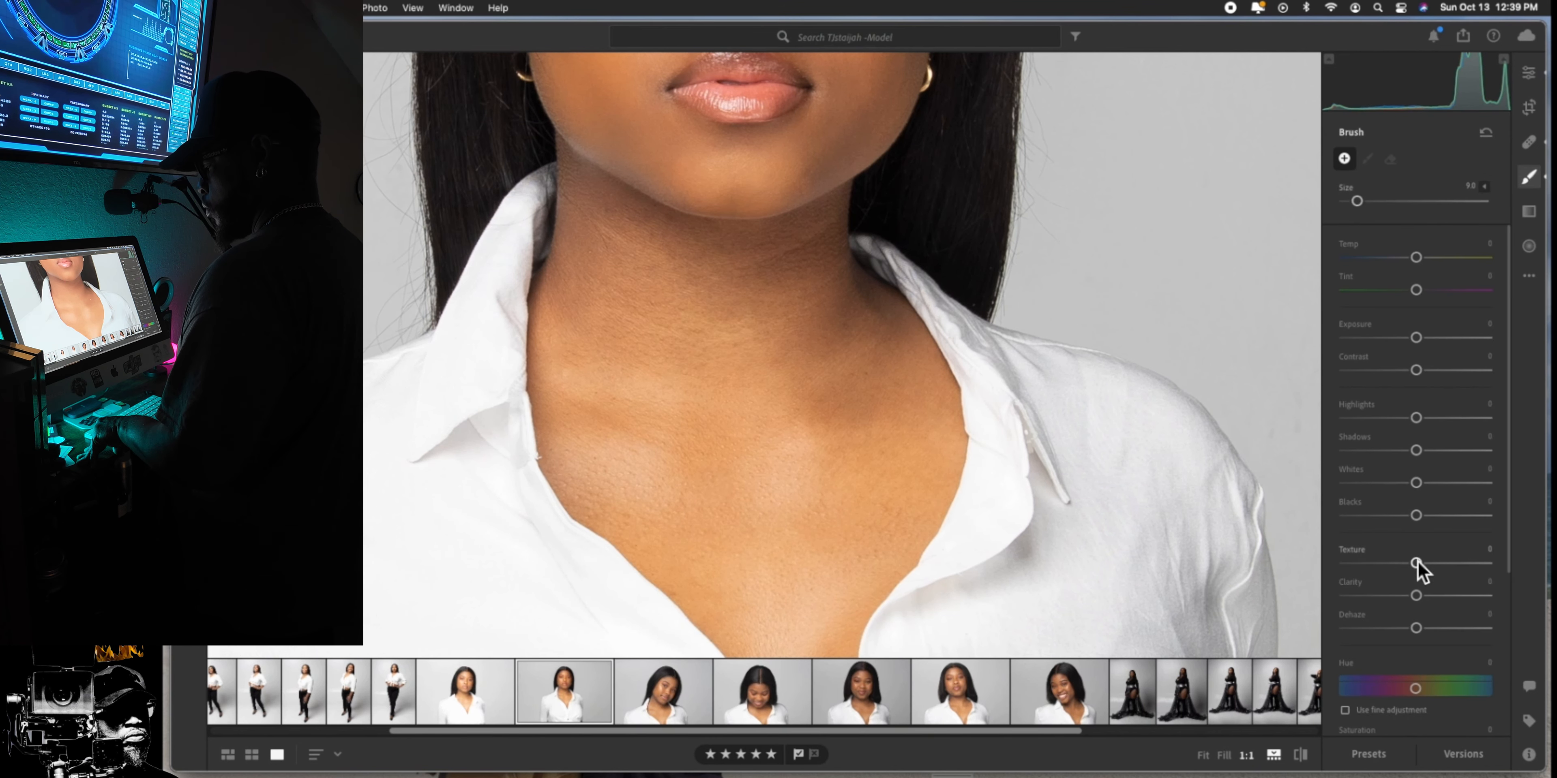
{"action": "left_click_drag", "start_coordinate": [1416, 561], "coordinate": [1366, 571]}
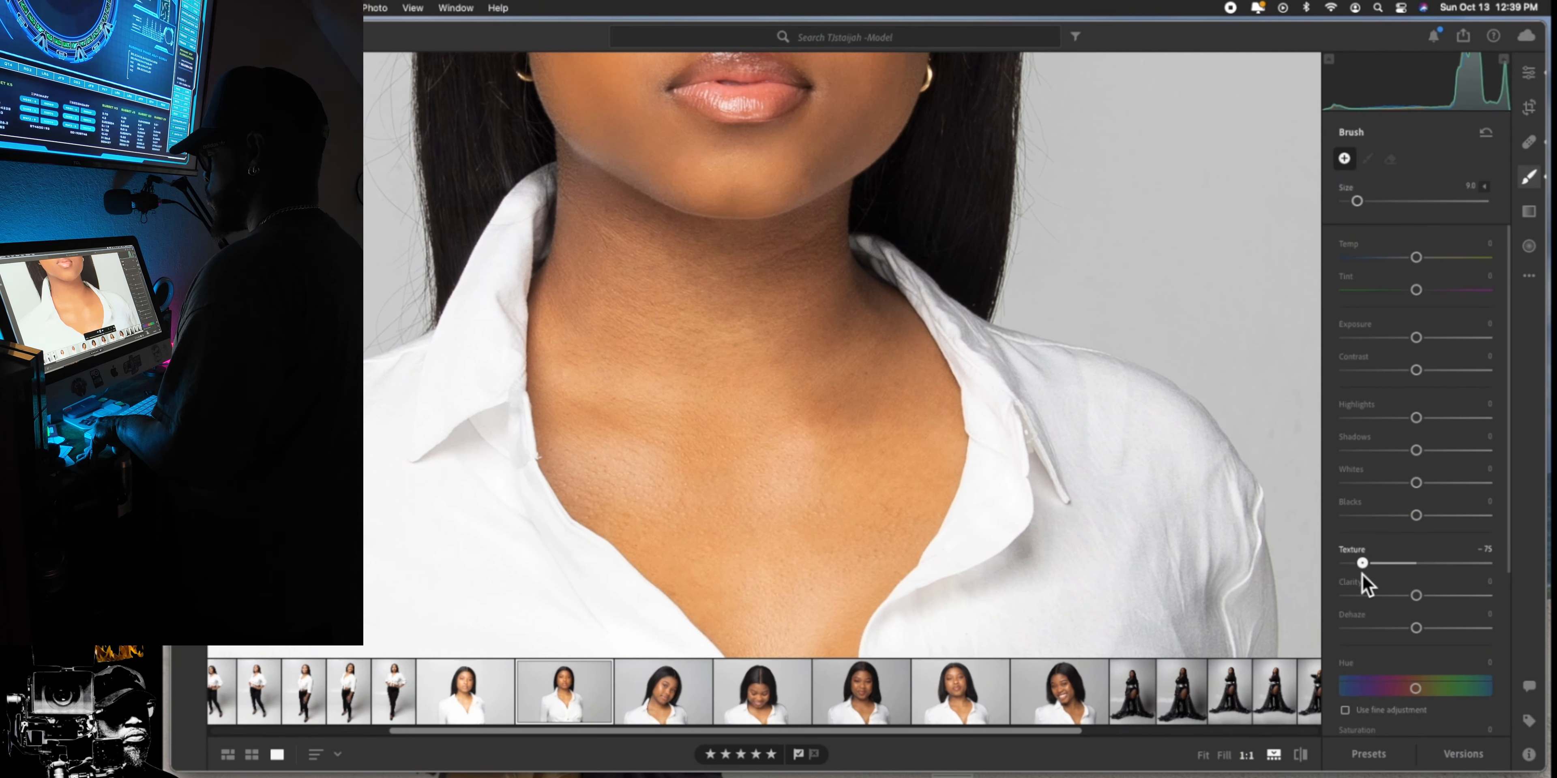
{"action": "key", "text": "bracketright"}
{"action": "key", "text": "bracketright"}
{"action": "key", "text": "bracketright"}
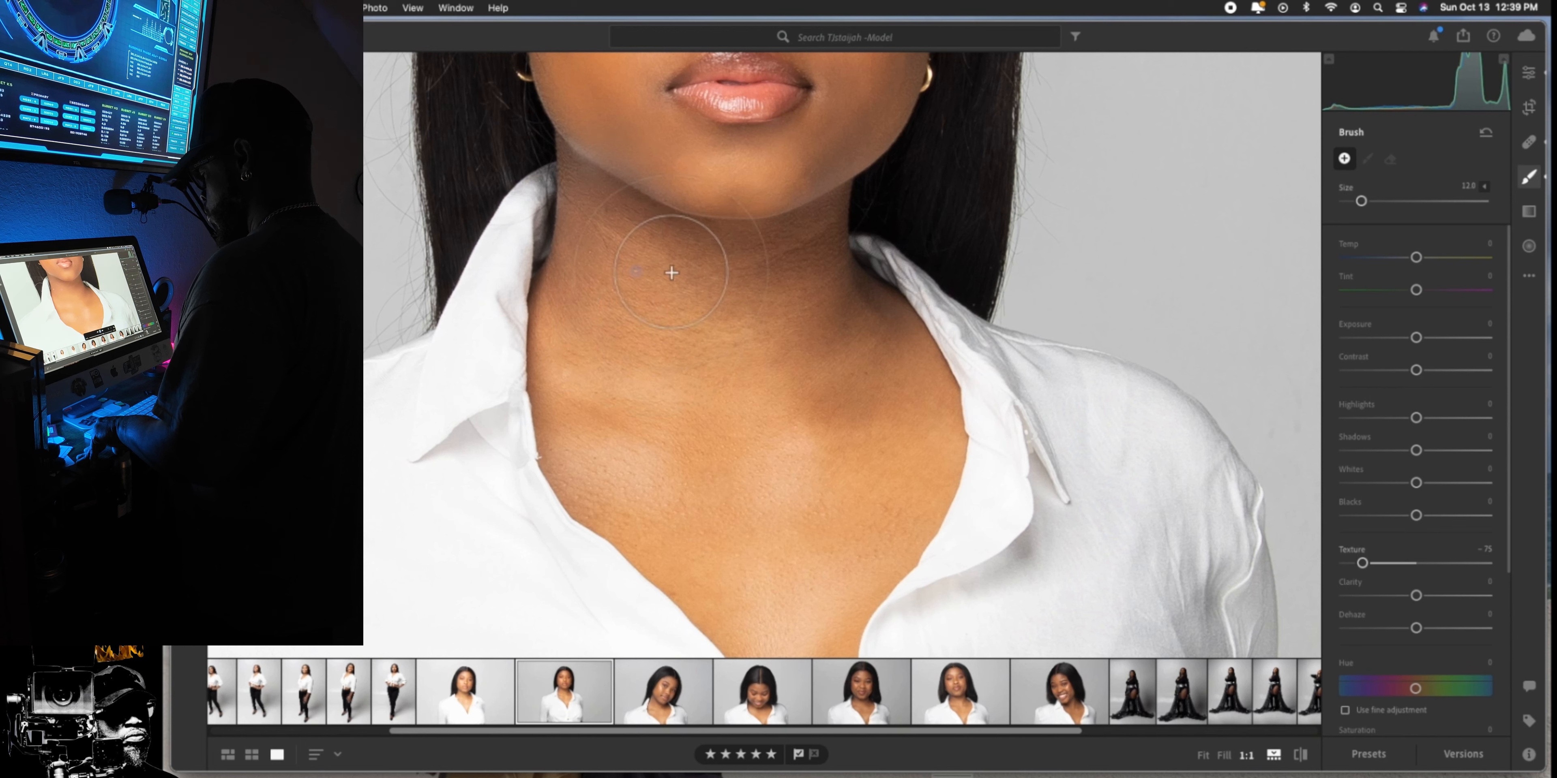
{"action": "mouse_move", "coordinate": [671, 273]}
{"action": "left_mouse_down"}
{"action": "mouse_move", "coordinate": [573, 164]}
{"action": "mouse_move", "coordinate": [603, 339]}
{"action": "mouse_move", "coordinate": [804, 209]}
{"action": "left_mouse_up"}
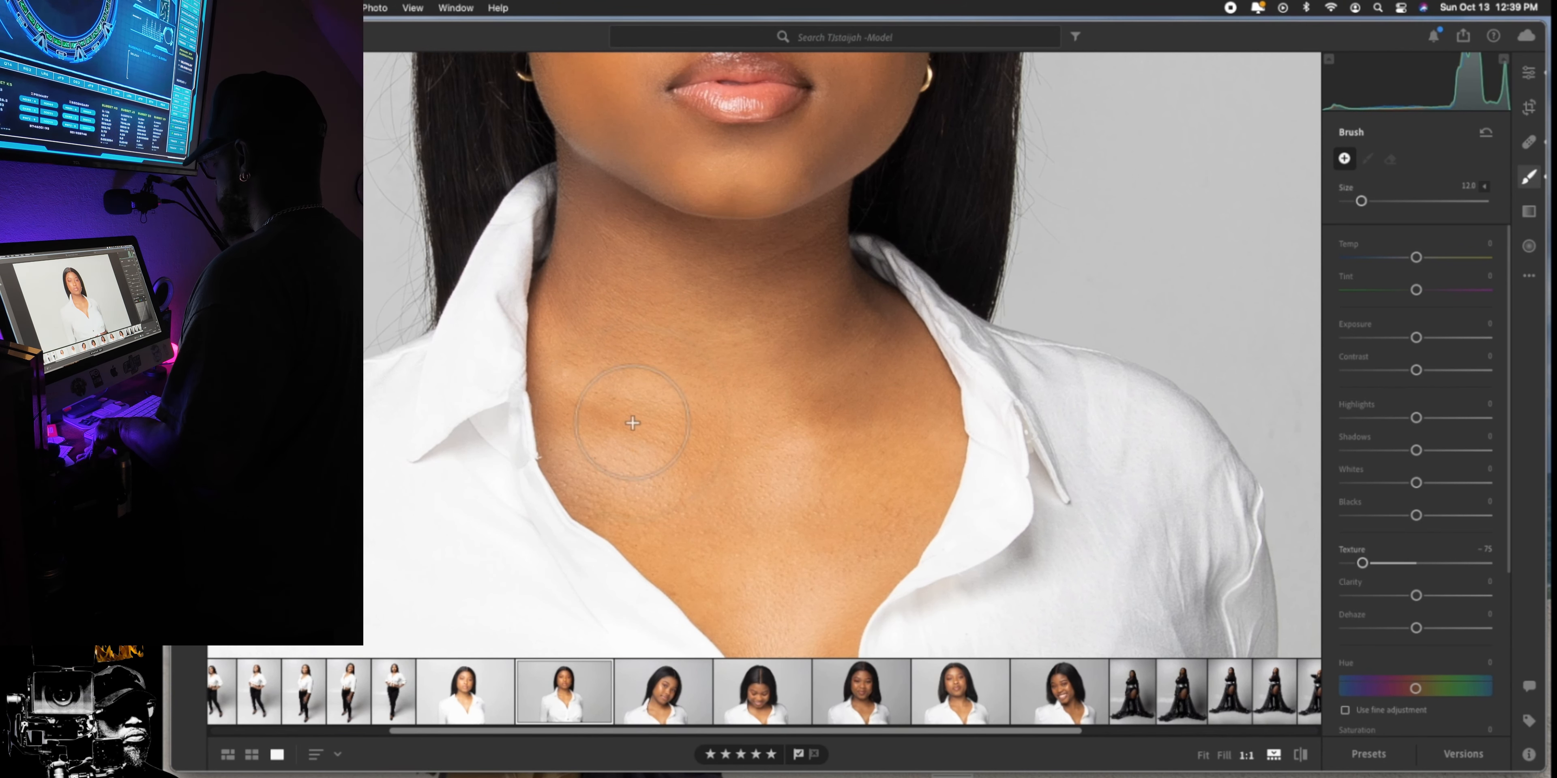
{"action": "mouse_move", "coordinate": [668, 611]}
{"action": "left_mouse_down"}
{"action": "mouse_move", "coordinate": [842, 494]}
{"action": "mouse_move", "coordinate": [840, 657]}
{"action": "mouse_move", "coordinate": [924, 494]}
{"action": "mouse_move", "coordinate": [886, 599]}
{"action": "mouse_move", "coordinate": [827, 618]}
{"action": "mouse_move", "coordinate": [868, 502]}
{"action": "mouse_move", "coordinate": [830, 374]}
{"action": "left_mouse_up"}
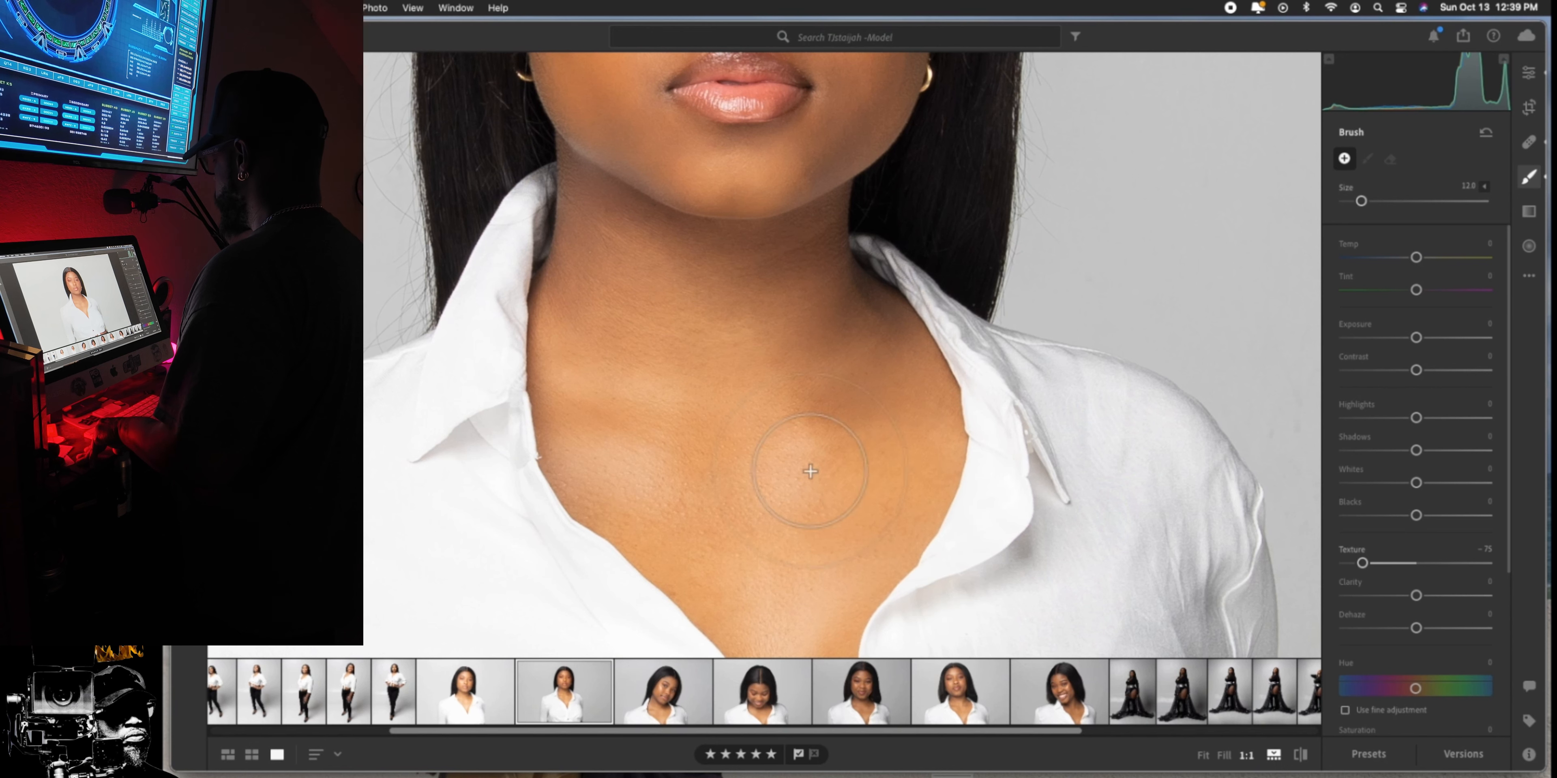
{"action": "left_click", "coordinate": [1367, 158]}
{"action": "left_click", "coordinate": [1528, 72]}
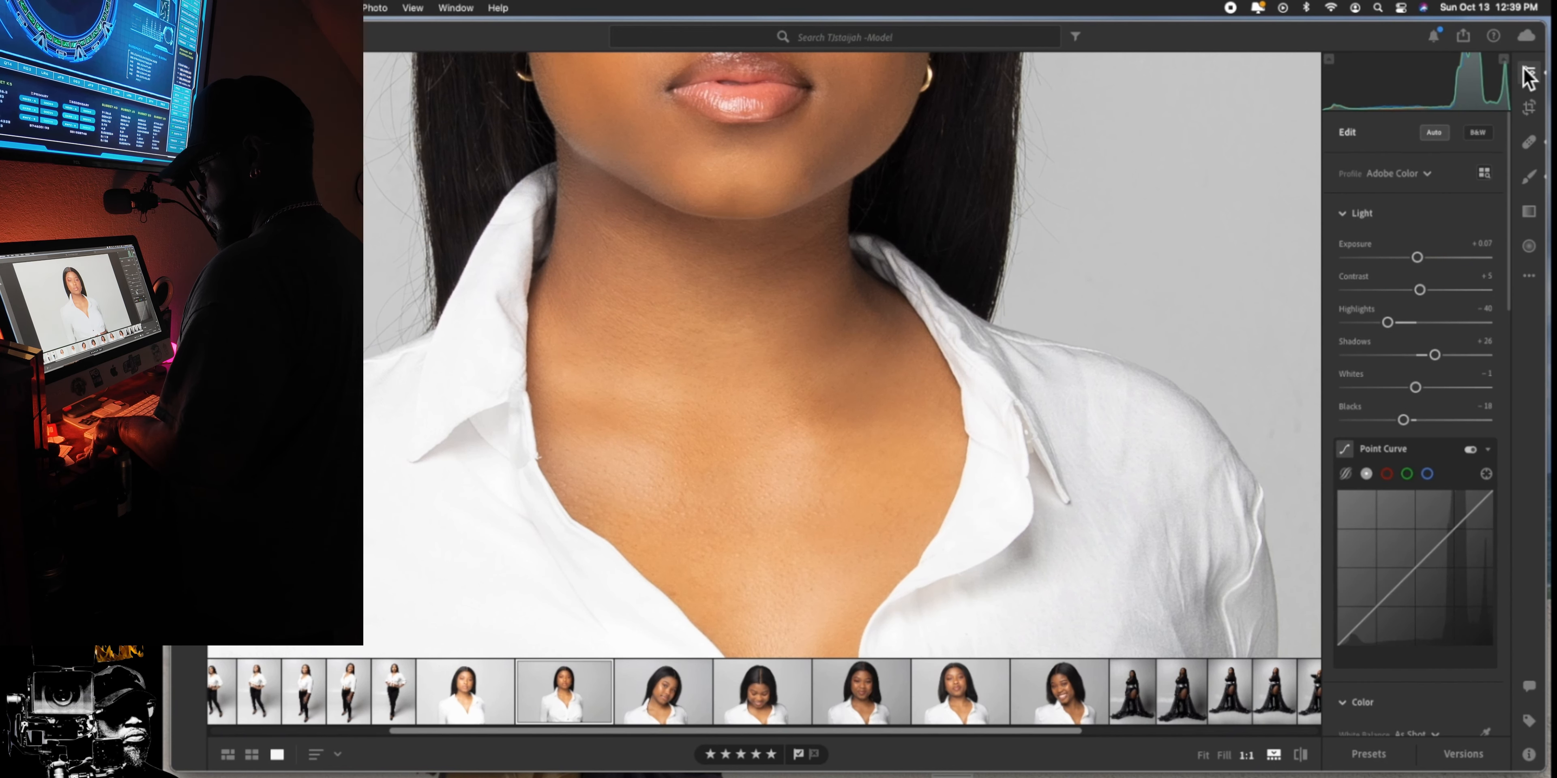
- Smooth the exposed skin at the waist below the knotted shirt with a new Brush adjustment at Texture -65
{"action": "left_click", "coordinate": [815, 380]}
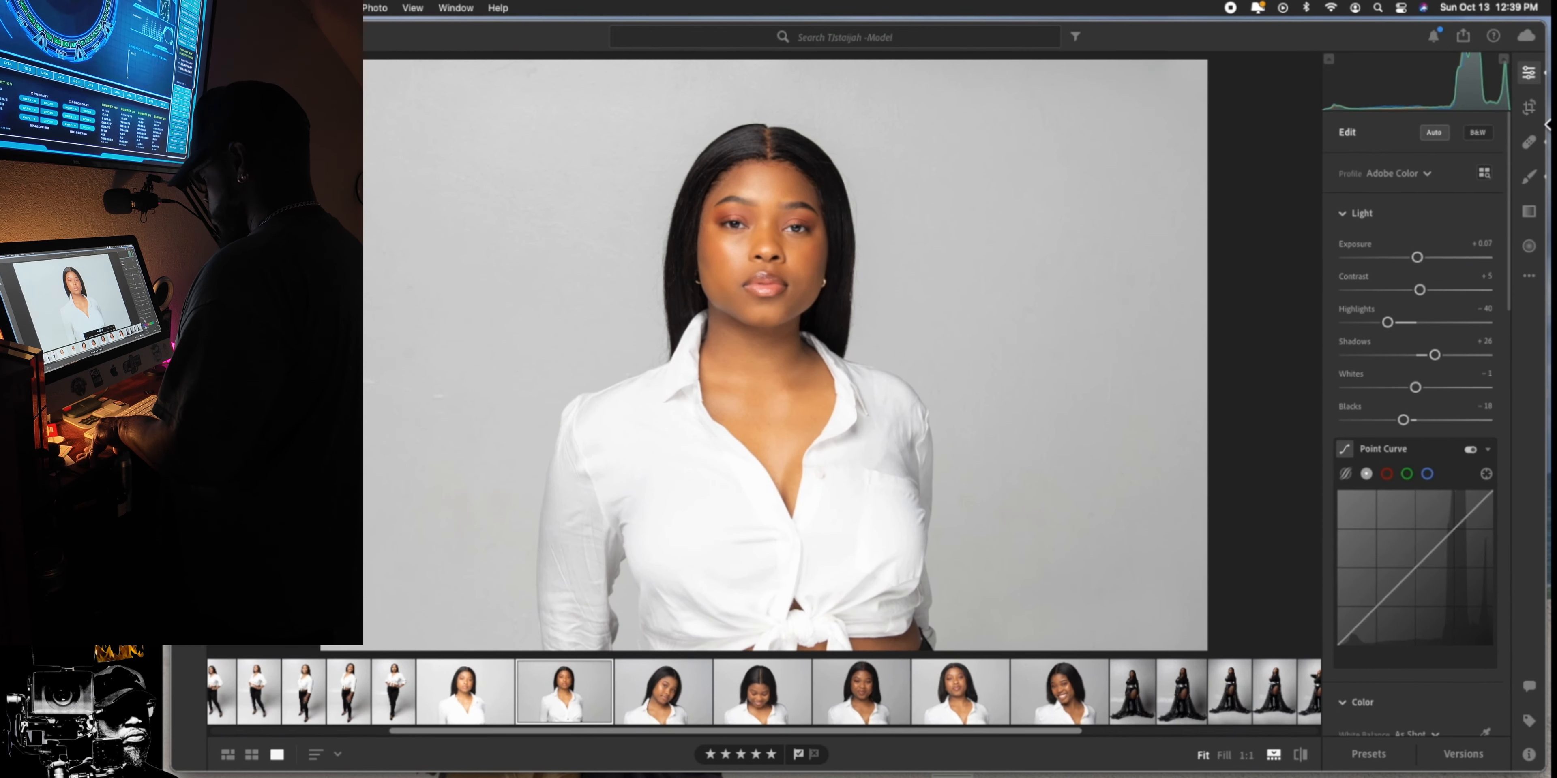
{"action": "left_click", "coordinate": [1529, 176]}
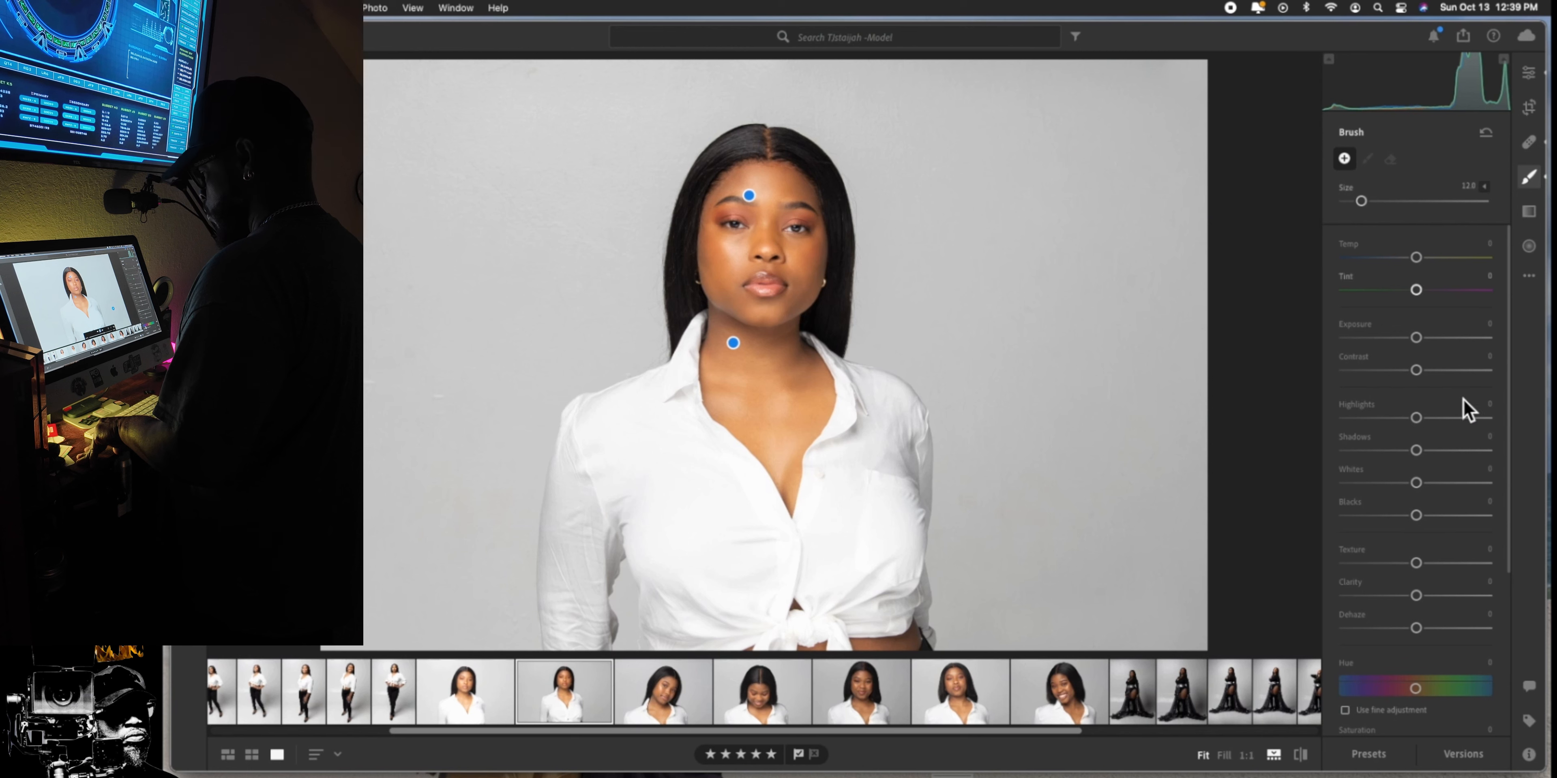
{"action": "left_click_drag", "start_coordinate": [1416, 563], "coordinate": [1369, 563]}
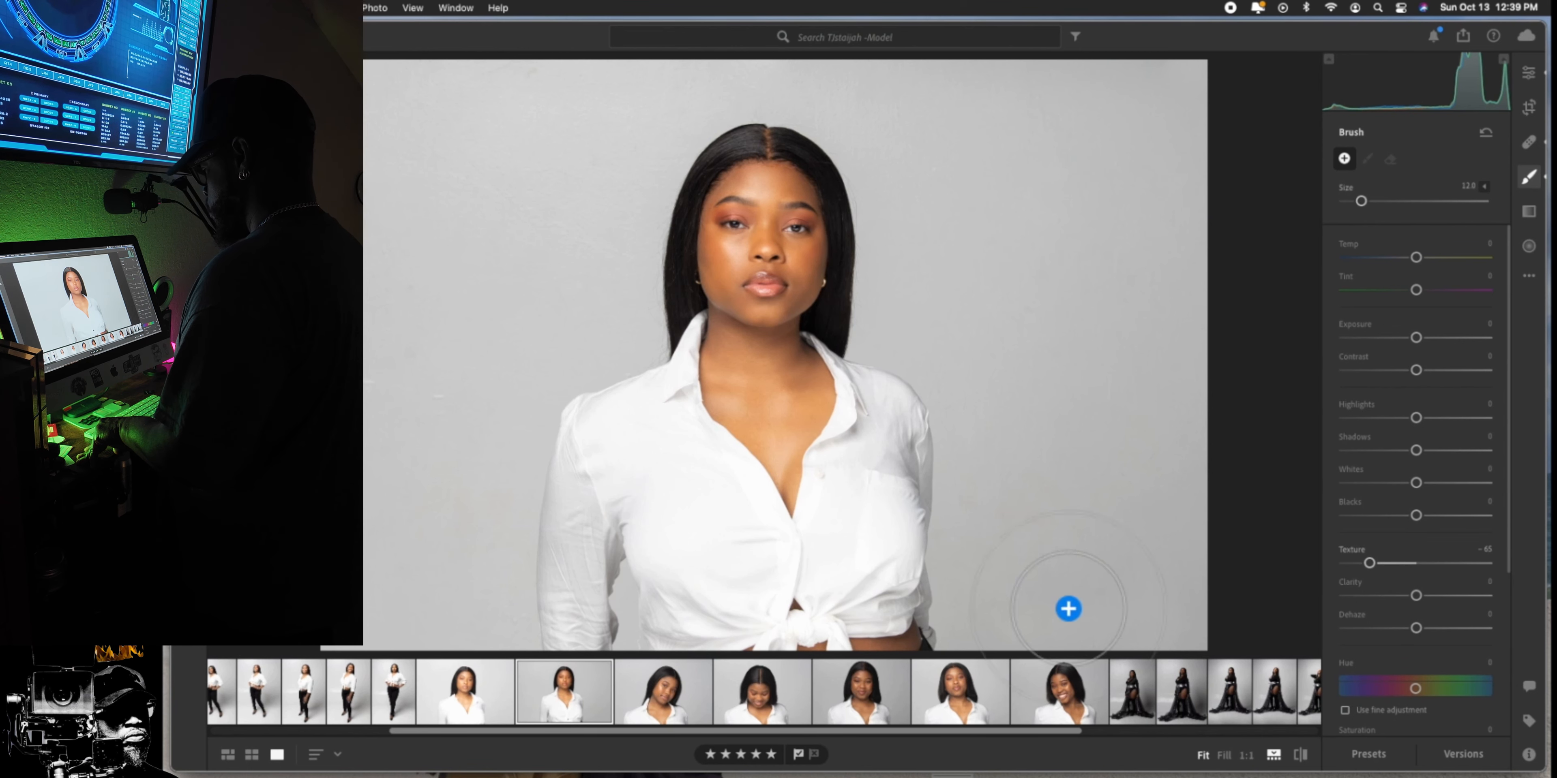
{"action": "mouse_move", "coordinate": [898, 639]}
{"action": "left_mouse_down"}
{"action": "mouse_move", "coordinate": [778, 657]}
{"action": "mouse_move", "coordinate": [846, 629]}
{"action": "left_mouse_up"}
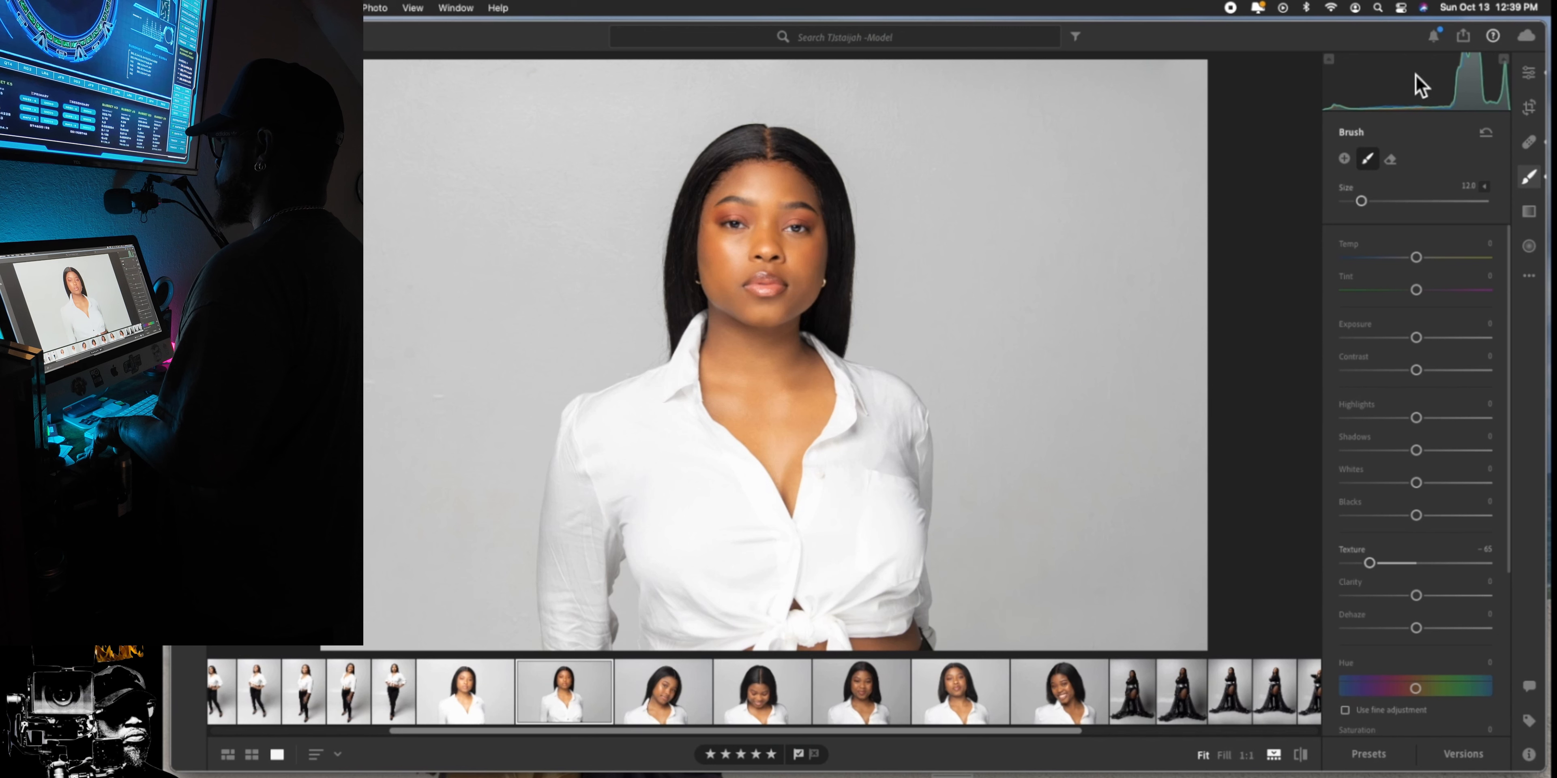
{"action": "left_click", "coordinate": [1531, 72]}
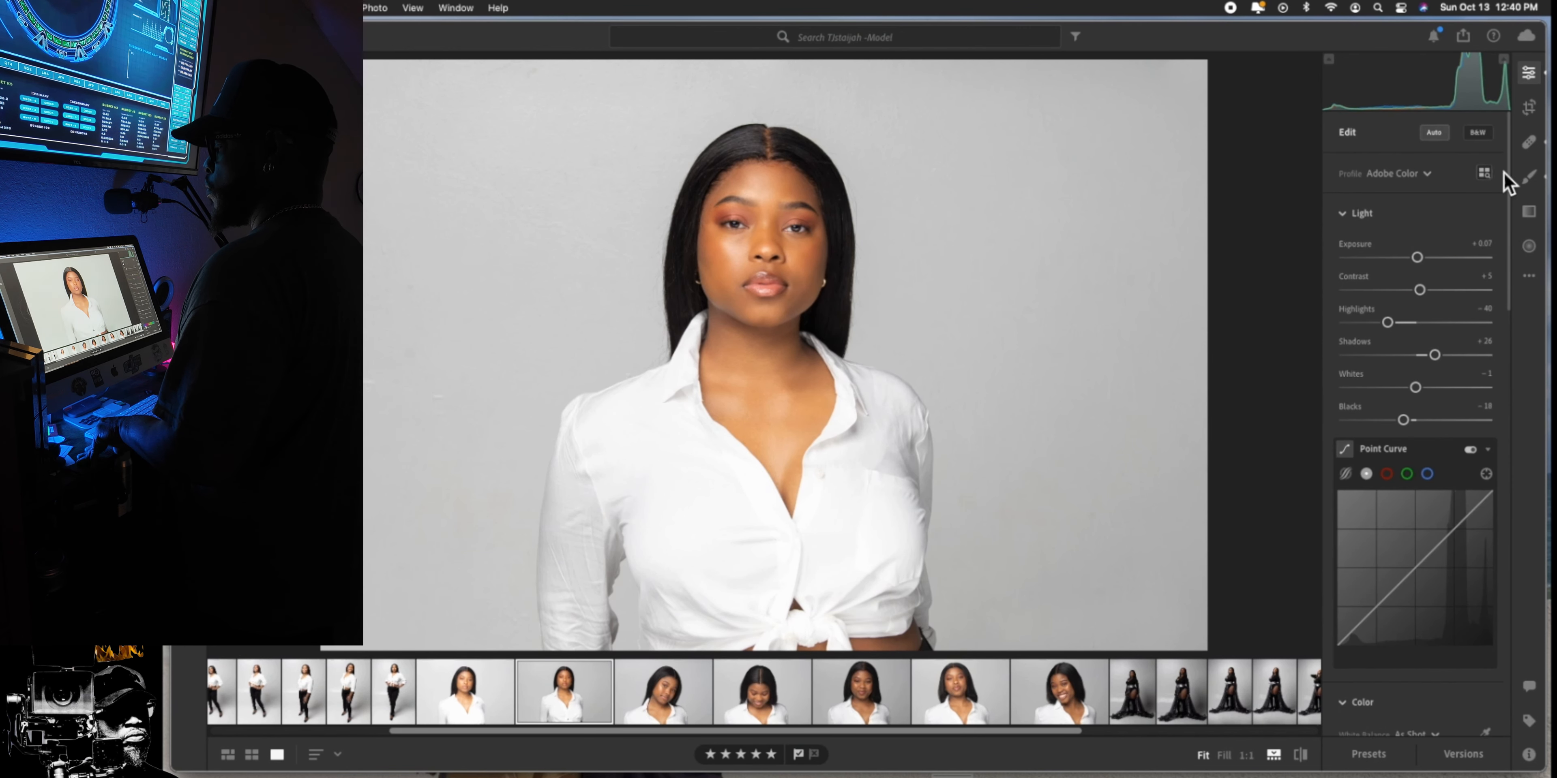
- Smooth the grey backdrop around the model with a new size 14.0 Brush adjustment at Texture -100
{"action": "left_click", "coordinate": [1527, 178]}
{"action": "left_click_drag", "start_coordinate": [1416, 563], "coordinate": [1323, 584]}
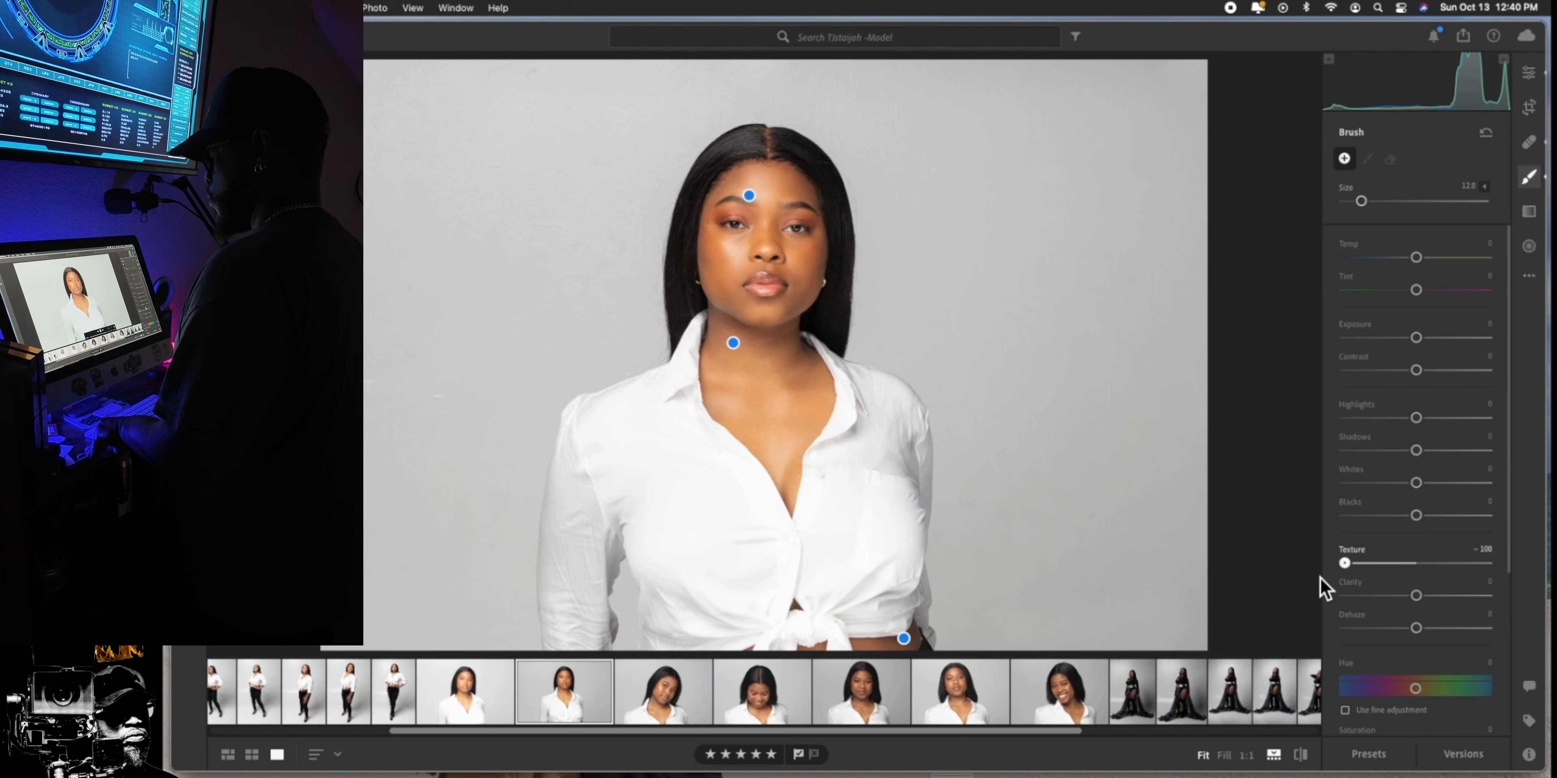
{"action": "key", "text": "]"}
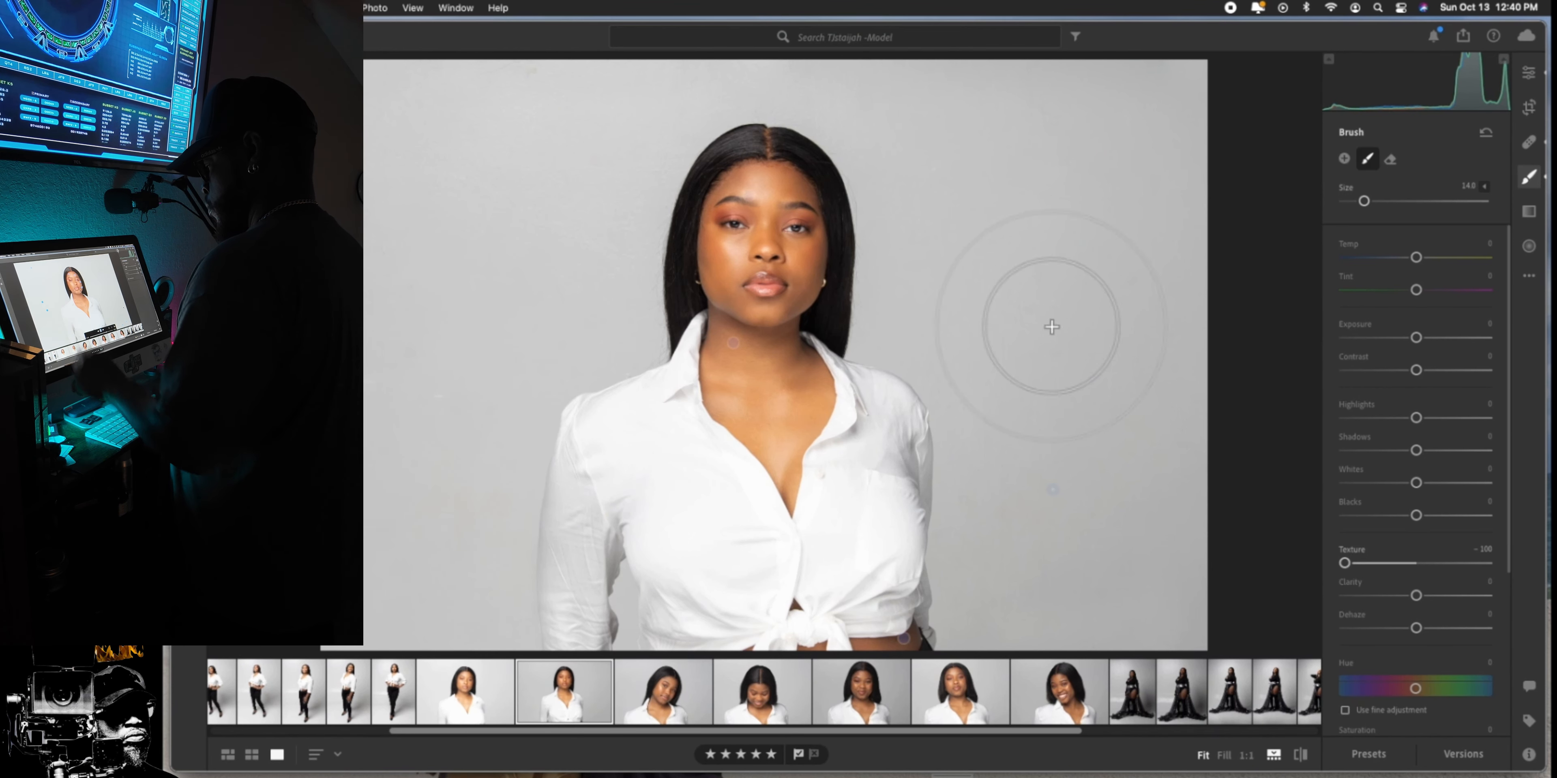
- Clone out the remaining mark on the backdrop beside the model's shoulder with the Healing Brush at size 77
{"action": "left_click", "coordinate": [1529, 142]}
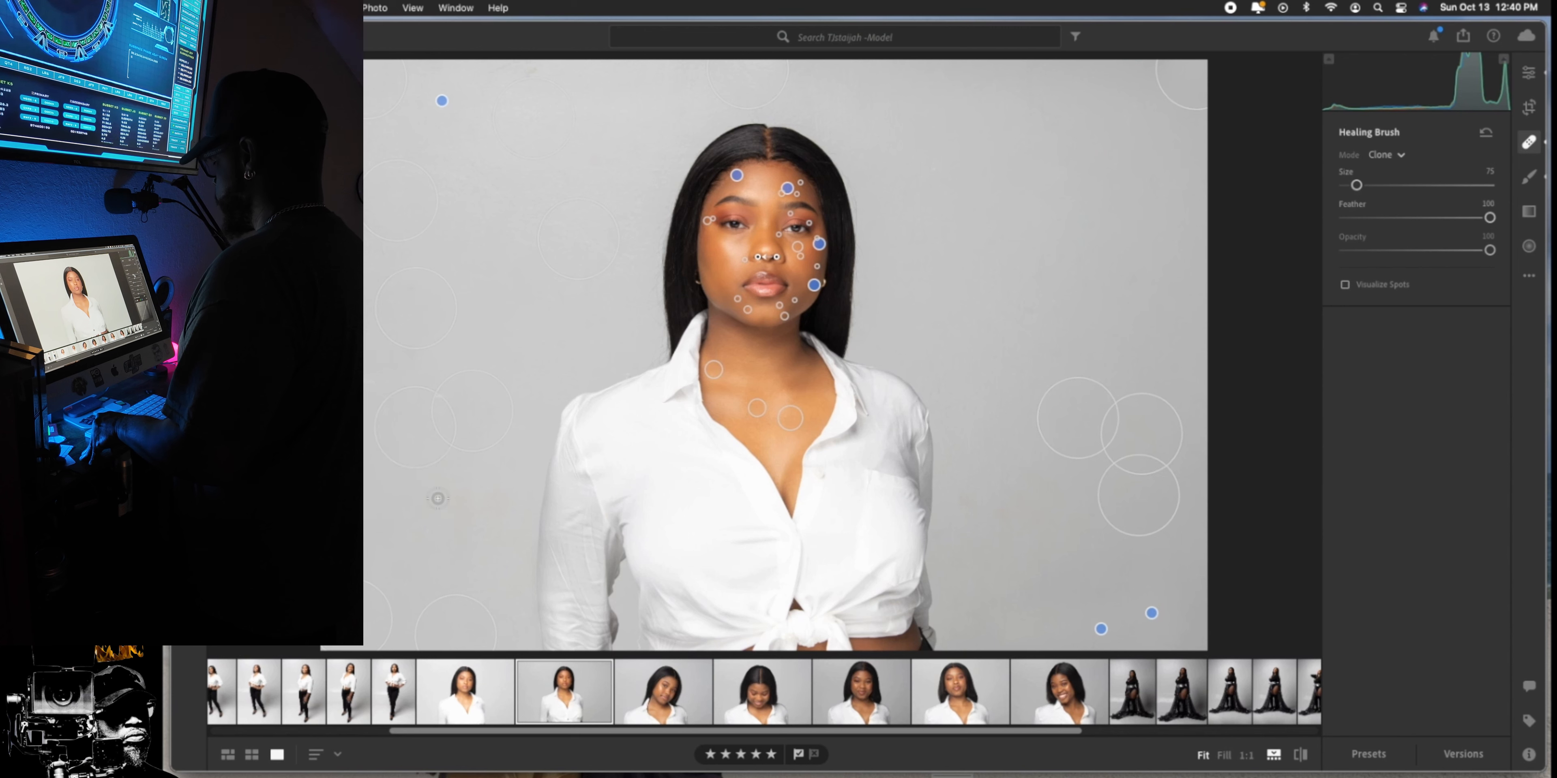
{"action": "scroll", "coordinate": [437, 499], "scroll_direction": "up", "scroll_amount": 1}
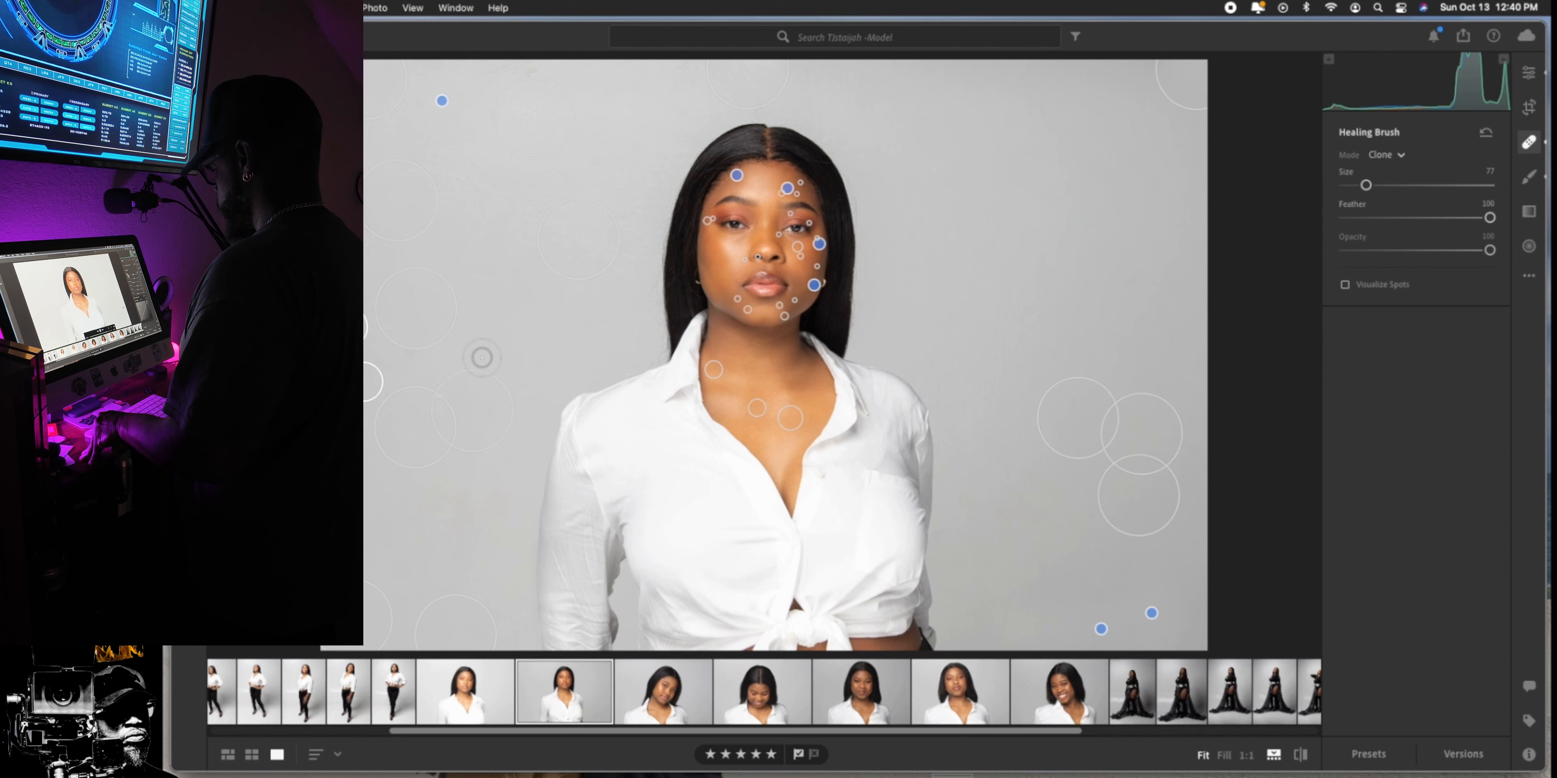
{"action": "left_click_drag", "start_coordinate": [484, 355], "coordinate": [439, 411]}
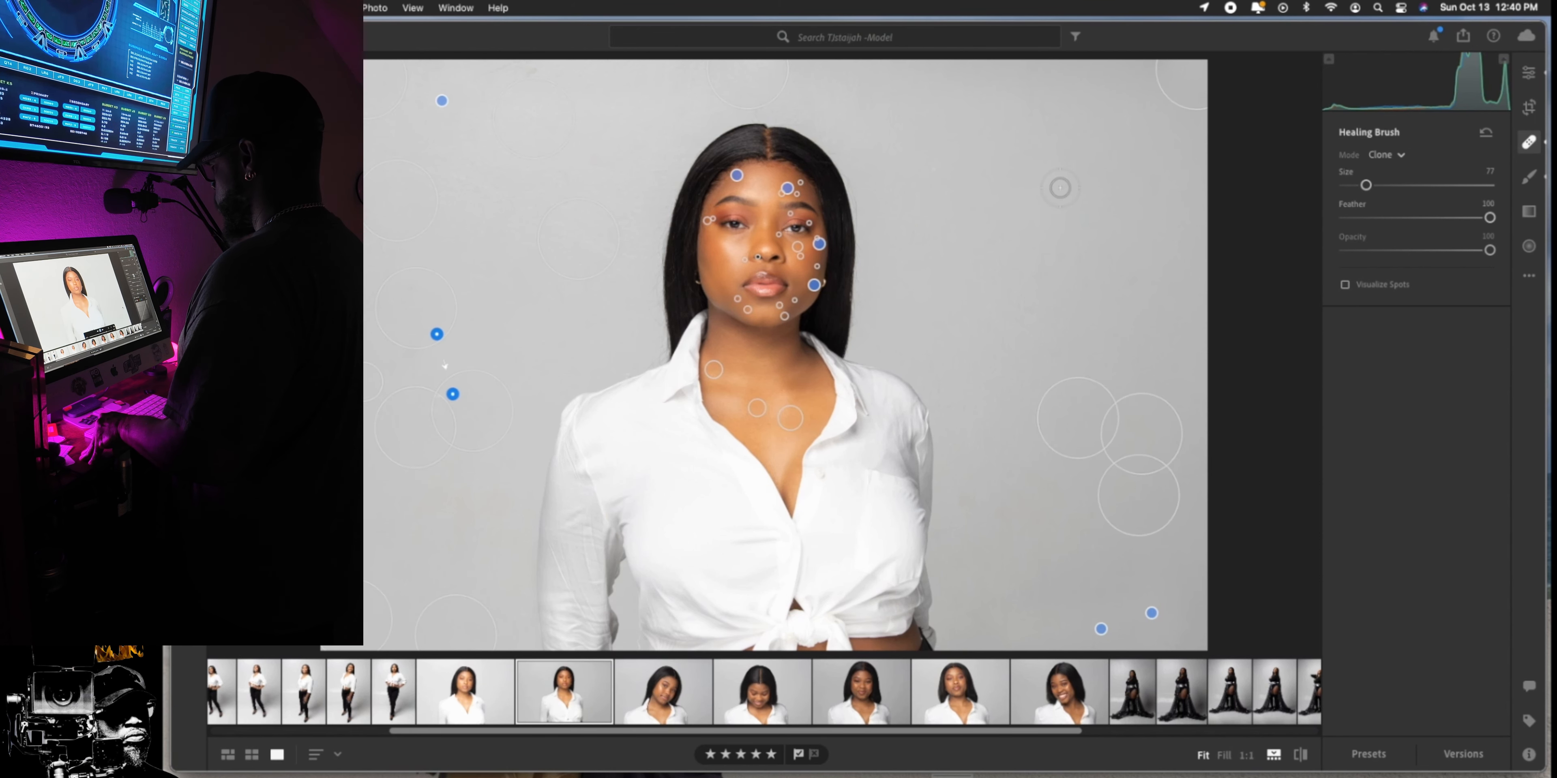
- Adjust the portrait's light by setting Exposure to +0.53, Contrast to -30 and Blacks to -70
{"action": "left_click", "coordinate": [1538, 73]}
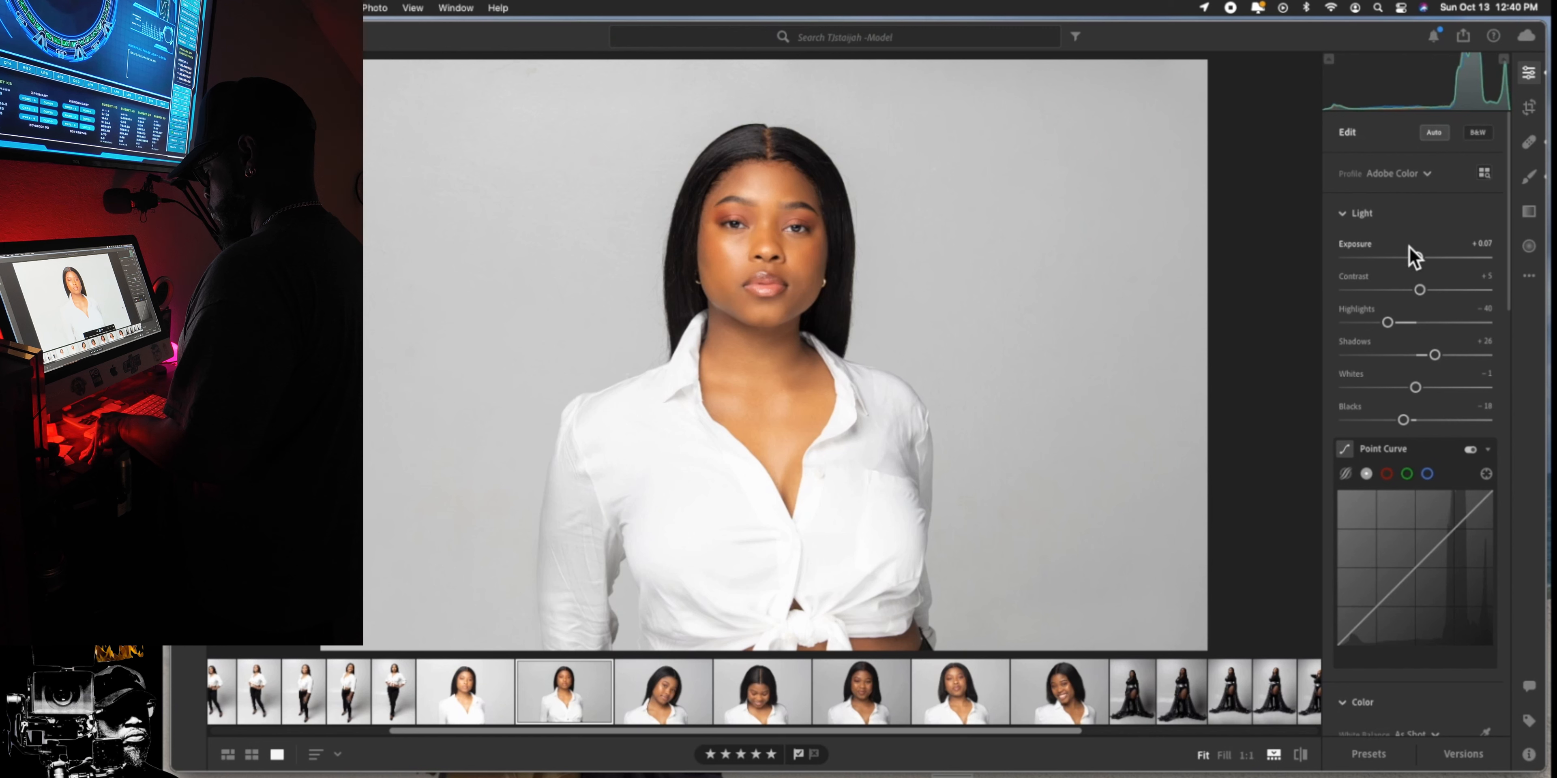
{"action": "left_click_drag", "start_coordinate": [1427, 259], "coordinate": [1434, 257]}
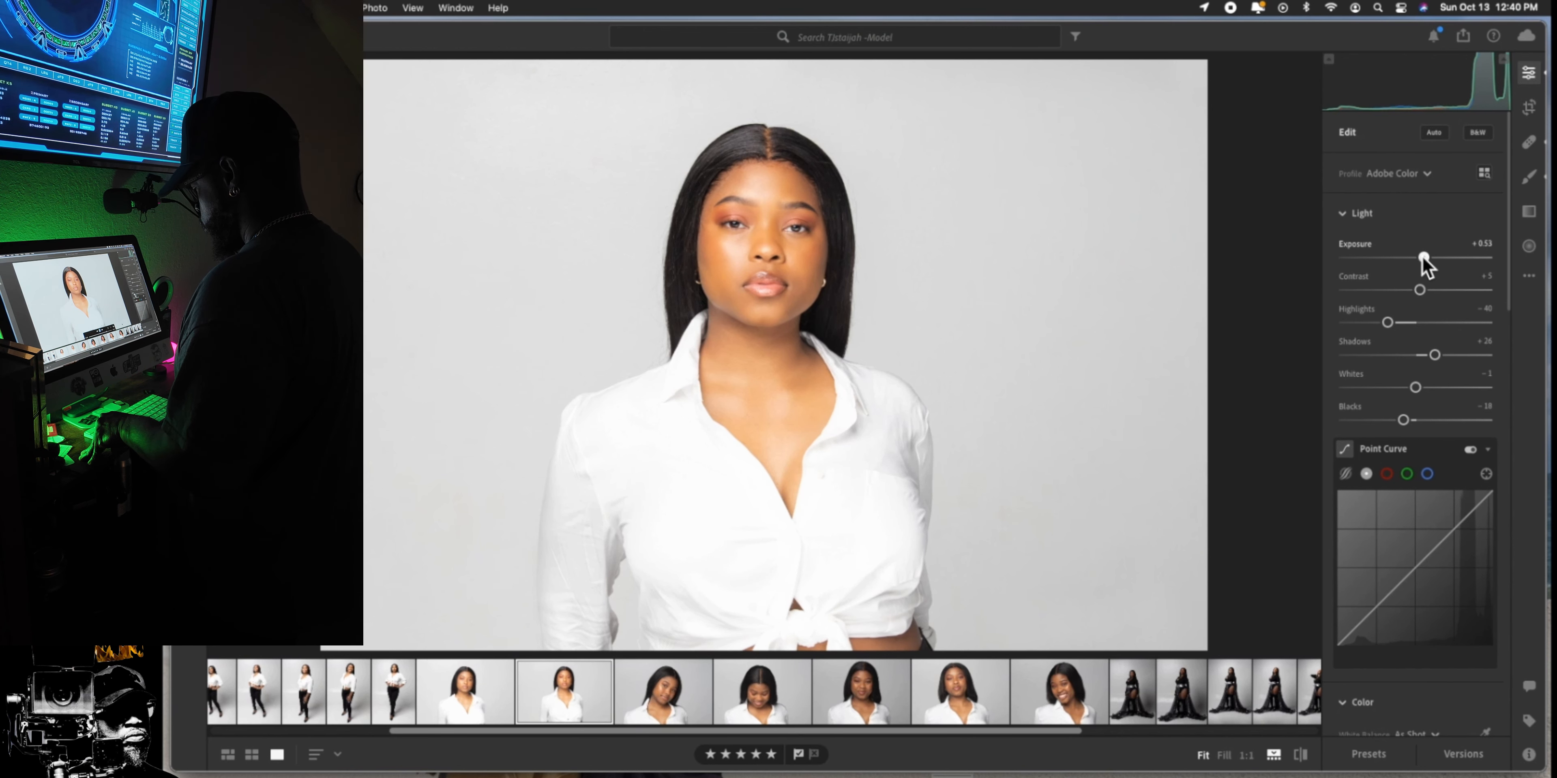
{"action": "left_click_drag", "start_coordinate": [1420, 289], "coordinate": [1438, 290]}
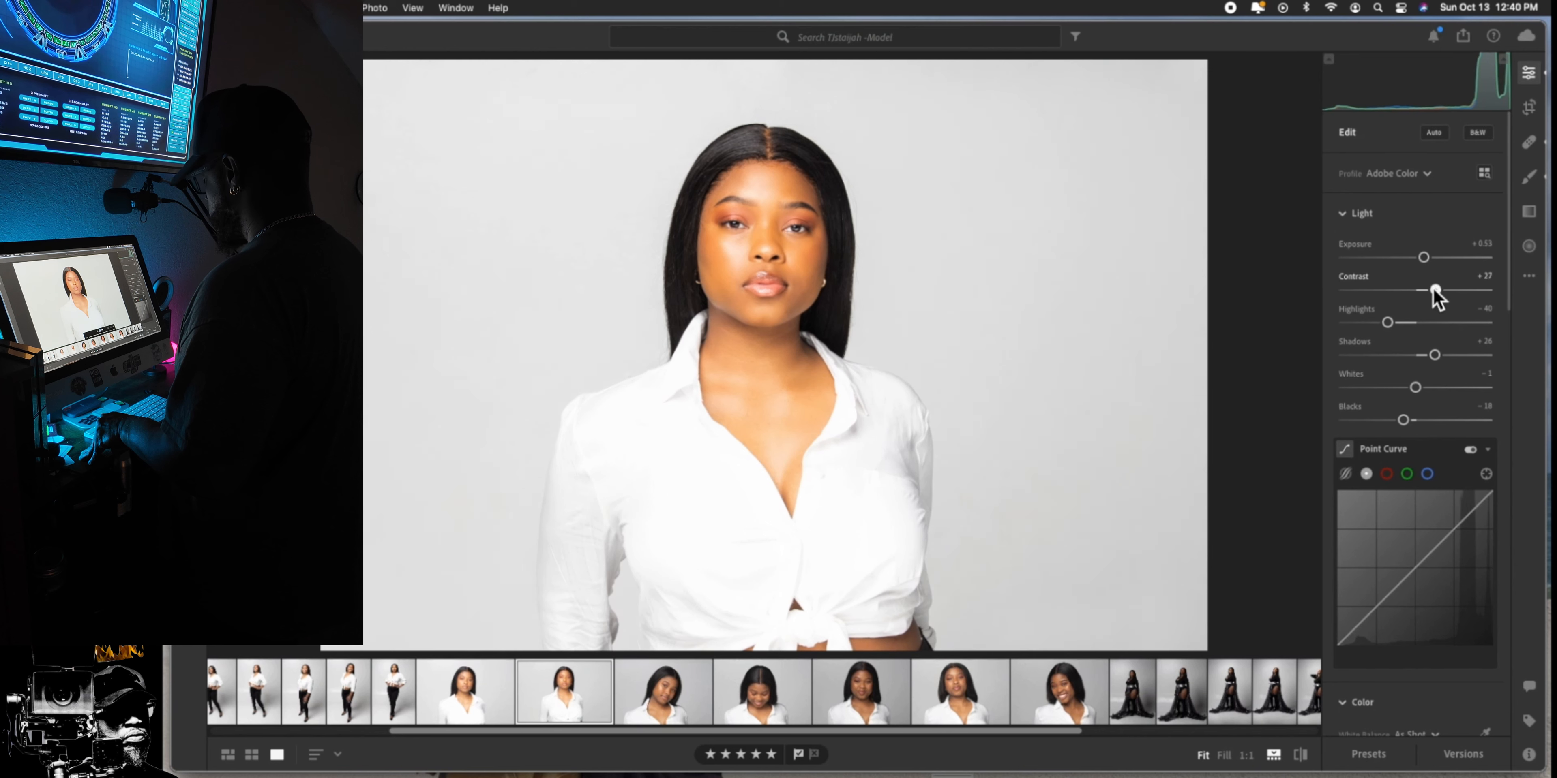
{"action": "mouse_move", "coordinate": [1430, 293]}
{"action": "left_mouse_down"}
{"action": "mouse_move", "coordinate": [1364, 292]}
{"action": "mouse_move", "coordinate": [1403, 296]}
{"action": "left_mouse_up"}
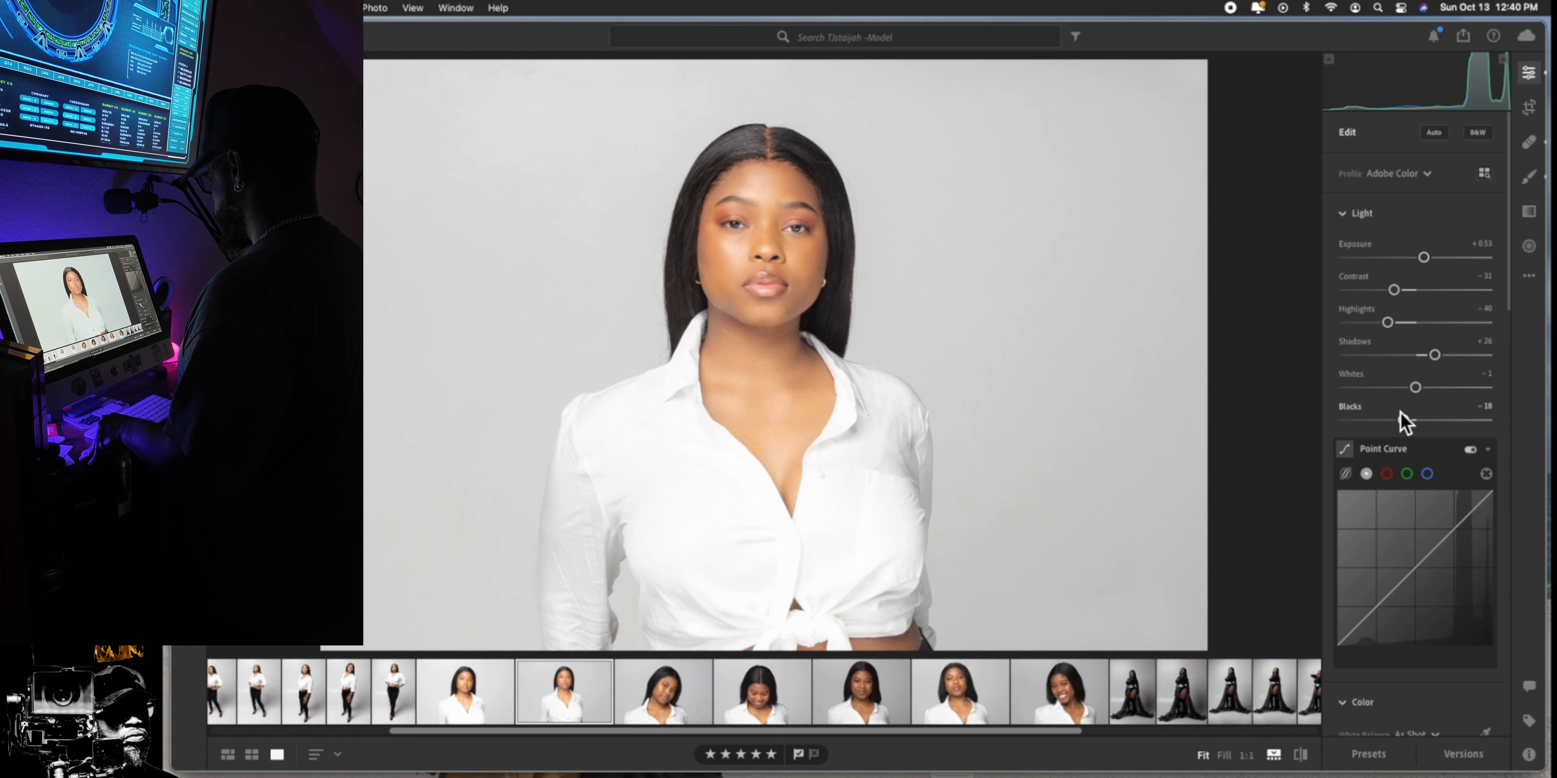
{"action": "left_click_drag", "start_coordinate": [1407, 421], "coordinate": [1368, 422]}
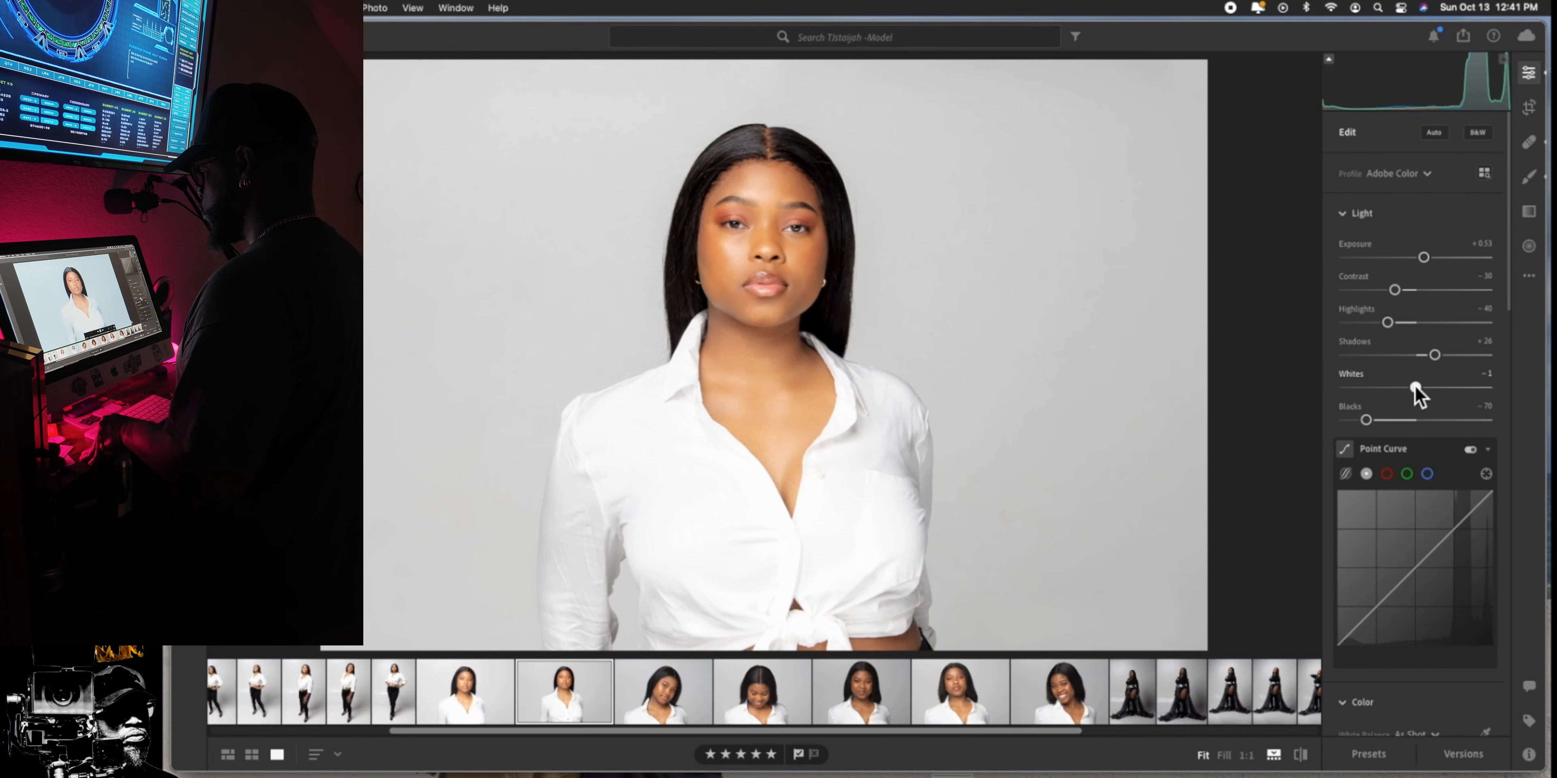
- Cool the portrait's white balance to a Temp of 4579 and set Vibrance to +23
{"action": "scroll", "coordinate": [1416, 393], "scroll_direction": "down", "scroll_amount": 3}
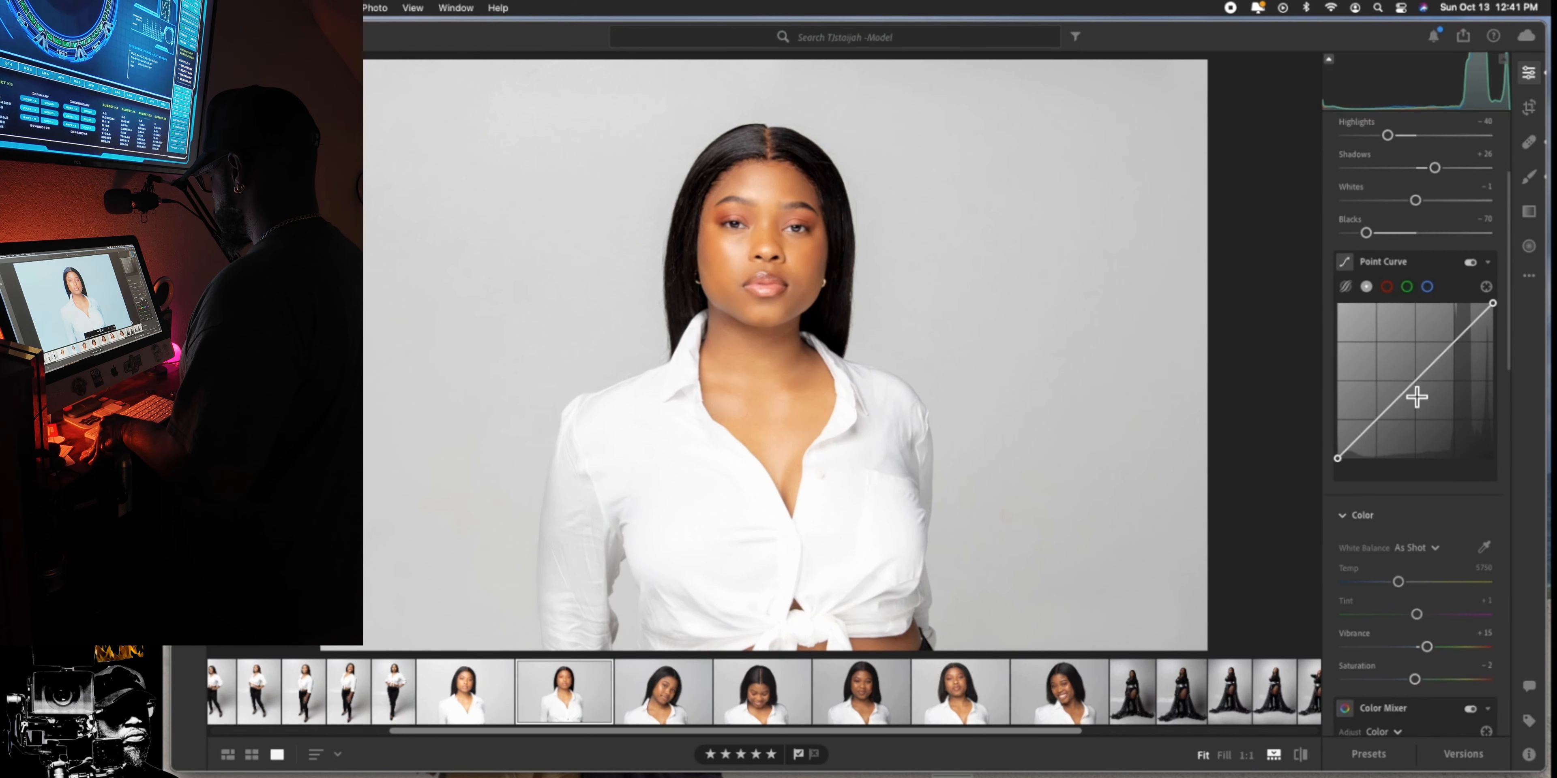
{"action": "scroll", "coordinate": [1417, 396], "scroll_direction": "down", "scroll_amount": 2}
{"action": "left_click_drag", "start_coordinate": [1400, 507], "coordinate": [1384, 512]}
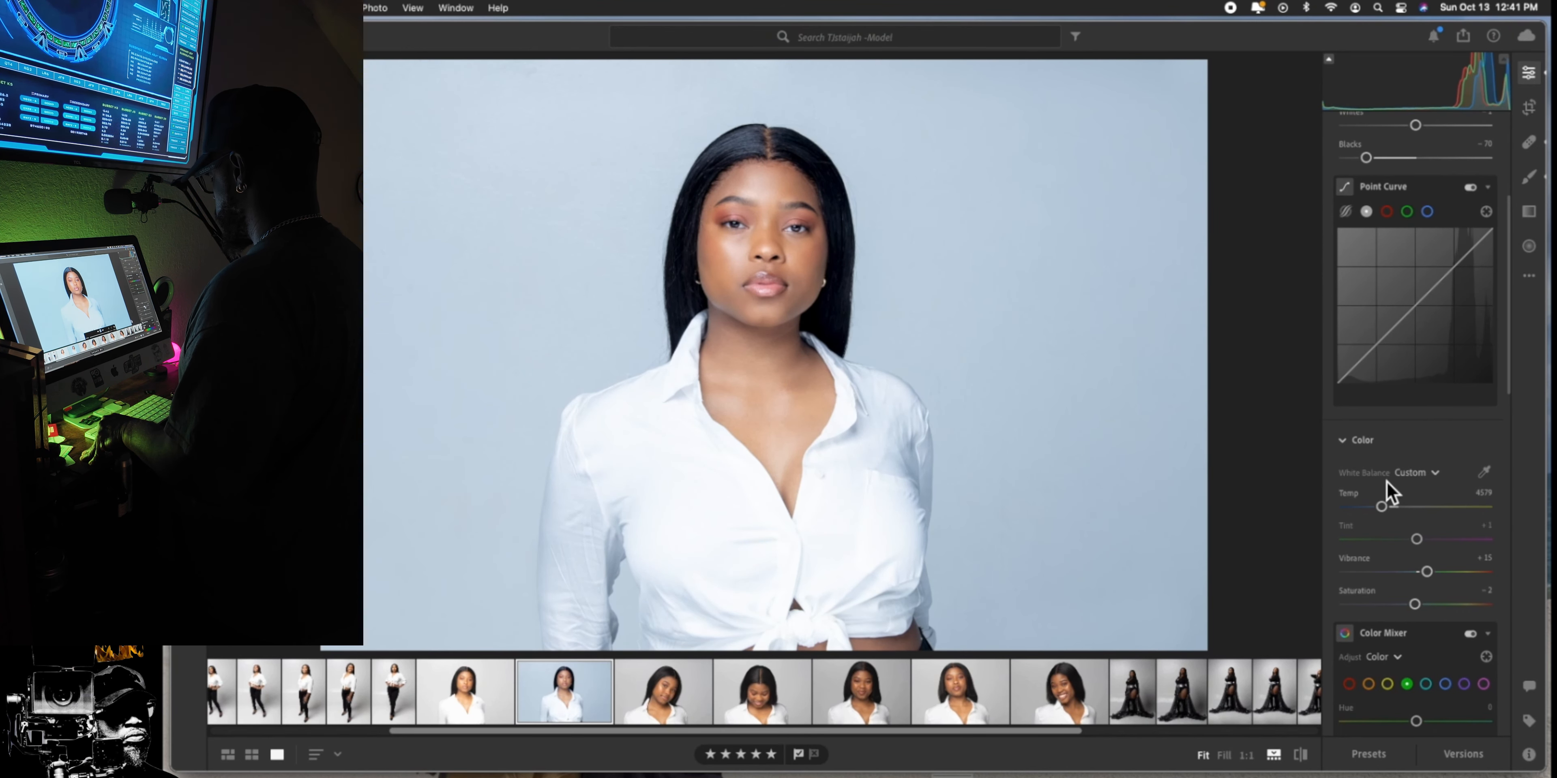
{"action": "scroll", "coordinate": [1386, 484], "scroll_direction": "down", "scroll_amount": 2}
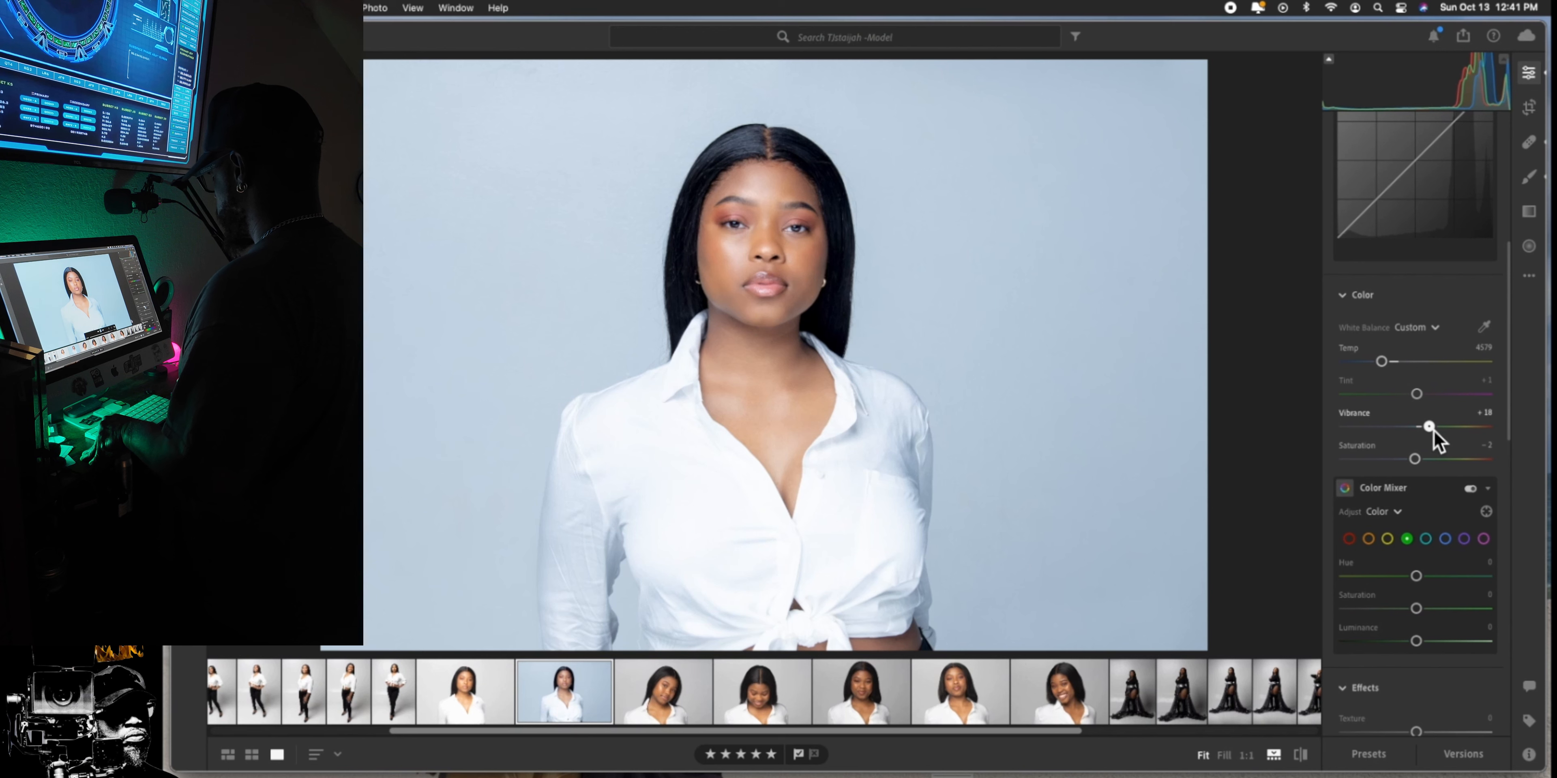
{"action": "left_click_drag", "start_coordinate": [1434, 430], "coordinate": [1435, 430]}
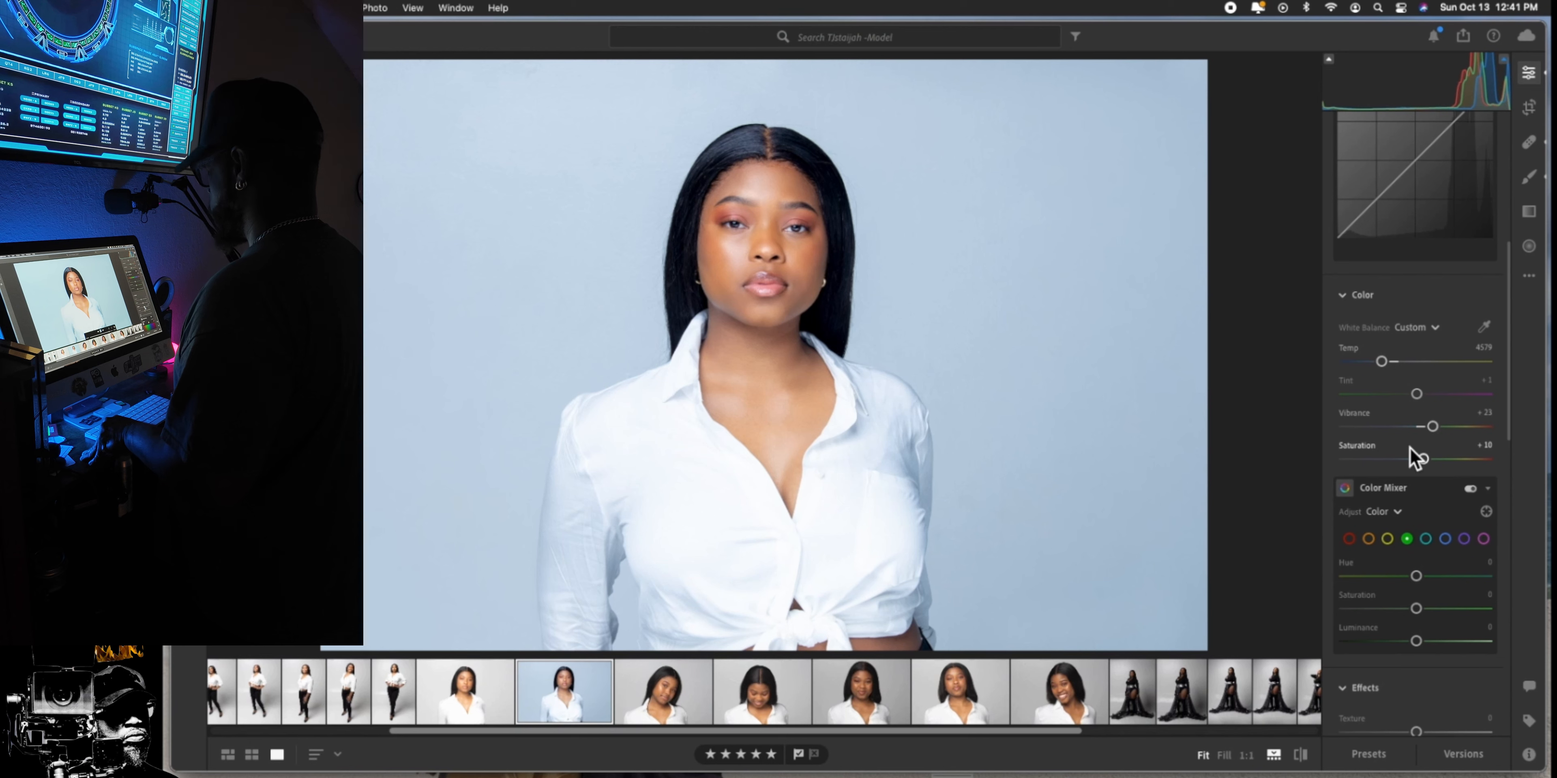
- Add definition to the whole portrait by setting Clarity to +12 and Dehaze to +10
{"action": "scroll", "coordinate": [1410, 448], "scroll_direction": "down", "scroll_amount": 4}
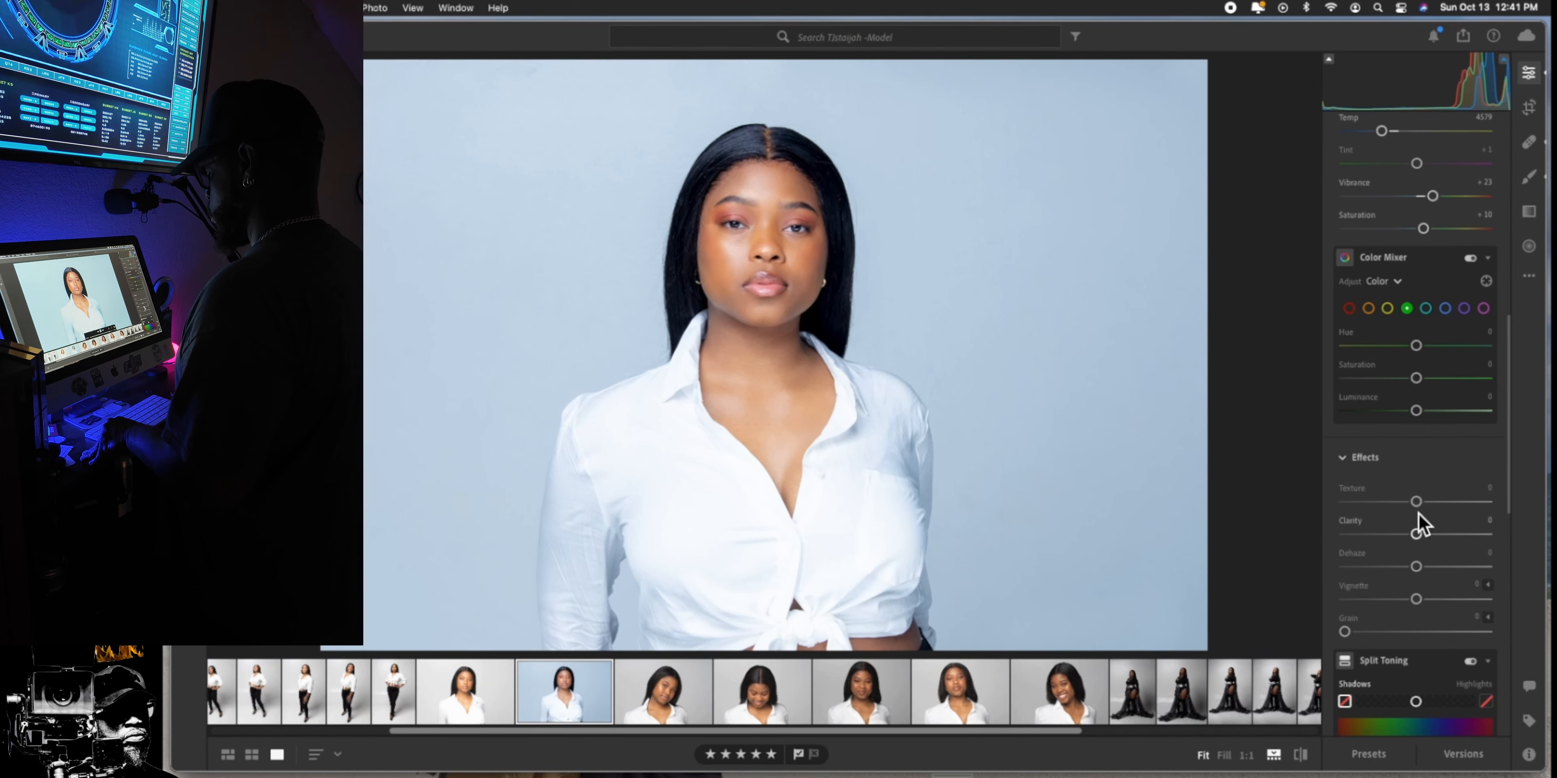
{"action": "left_click_drag", "start_coordinate": [1420, 530], "coordinate": [1435, 541]}
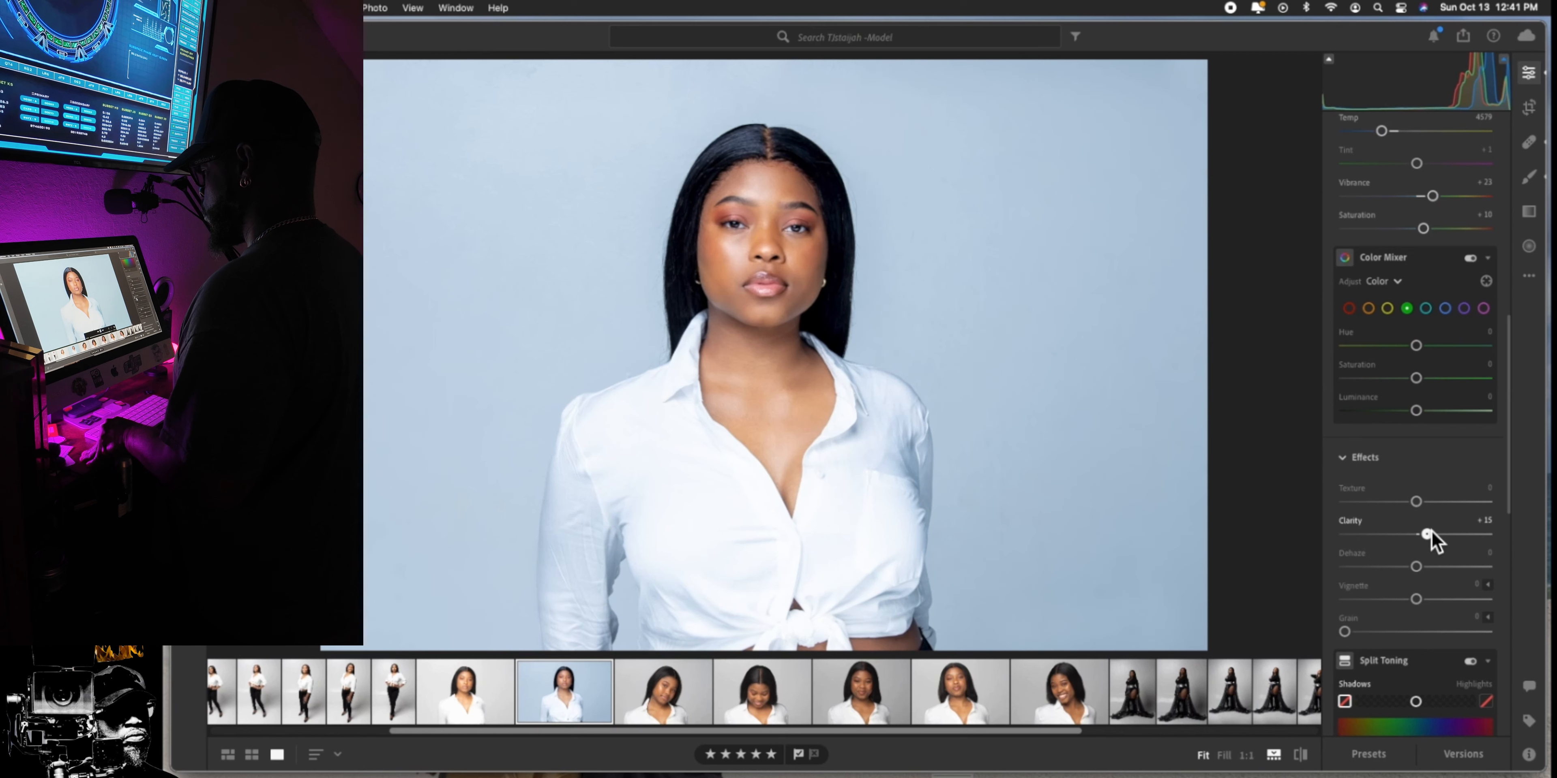
{"action": "scroll", "coordinate": [1417, 547], "scroll_direction": "down", "scroll_amount": 1}
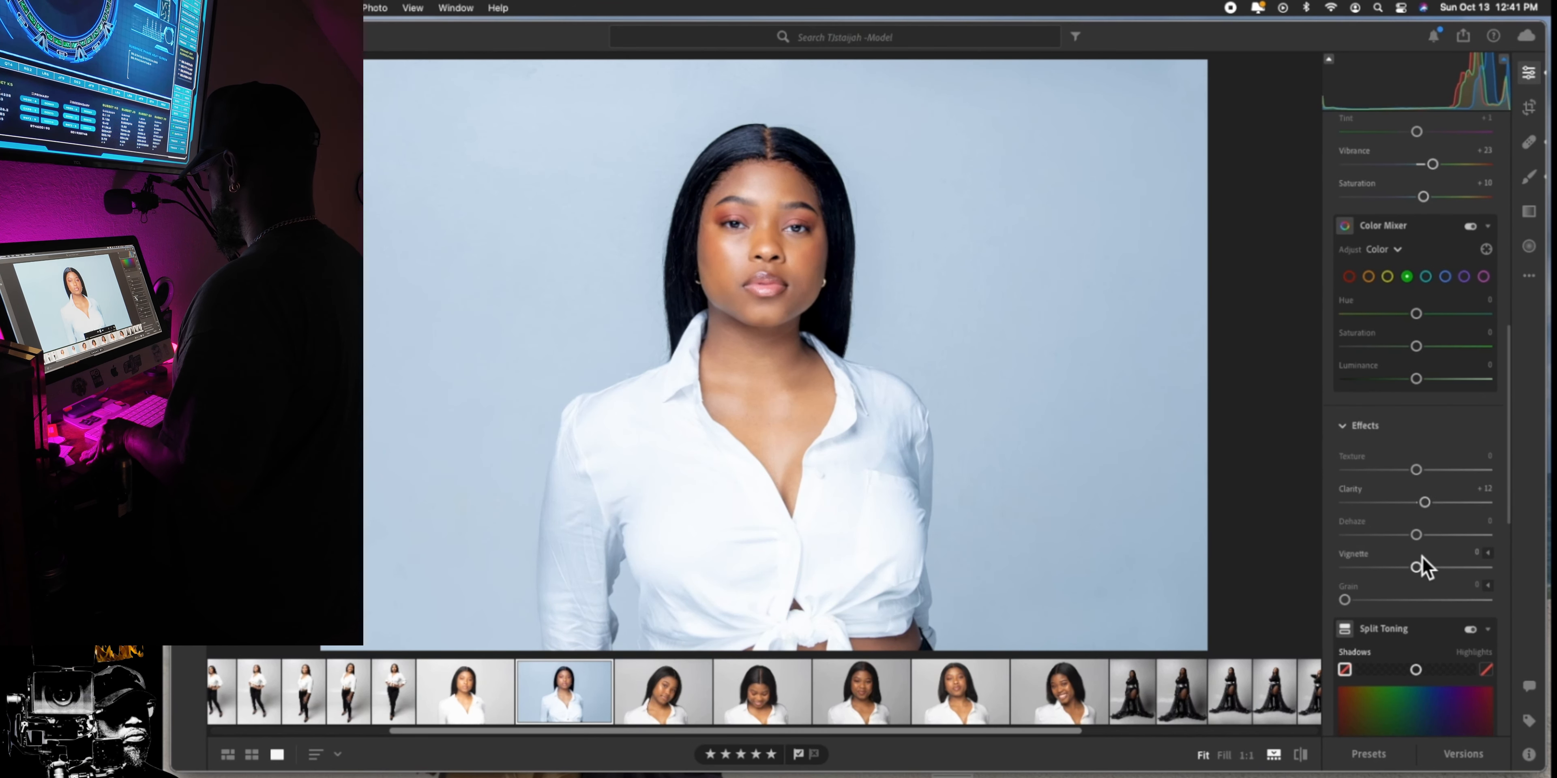
{"action": "left_click_drag", "start_coordinate": [1416, 534], "coordinate": [1425, 536]}
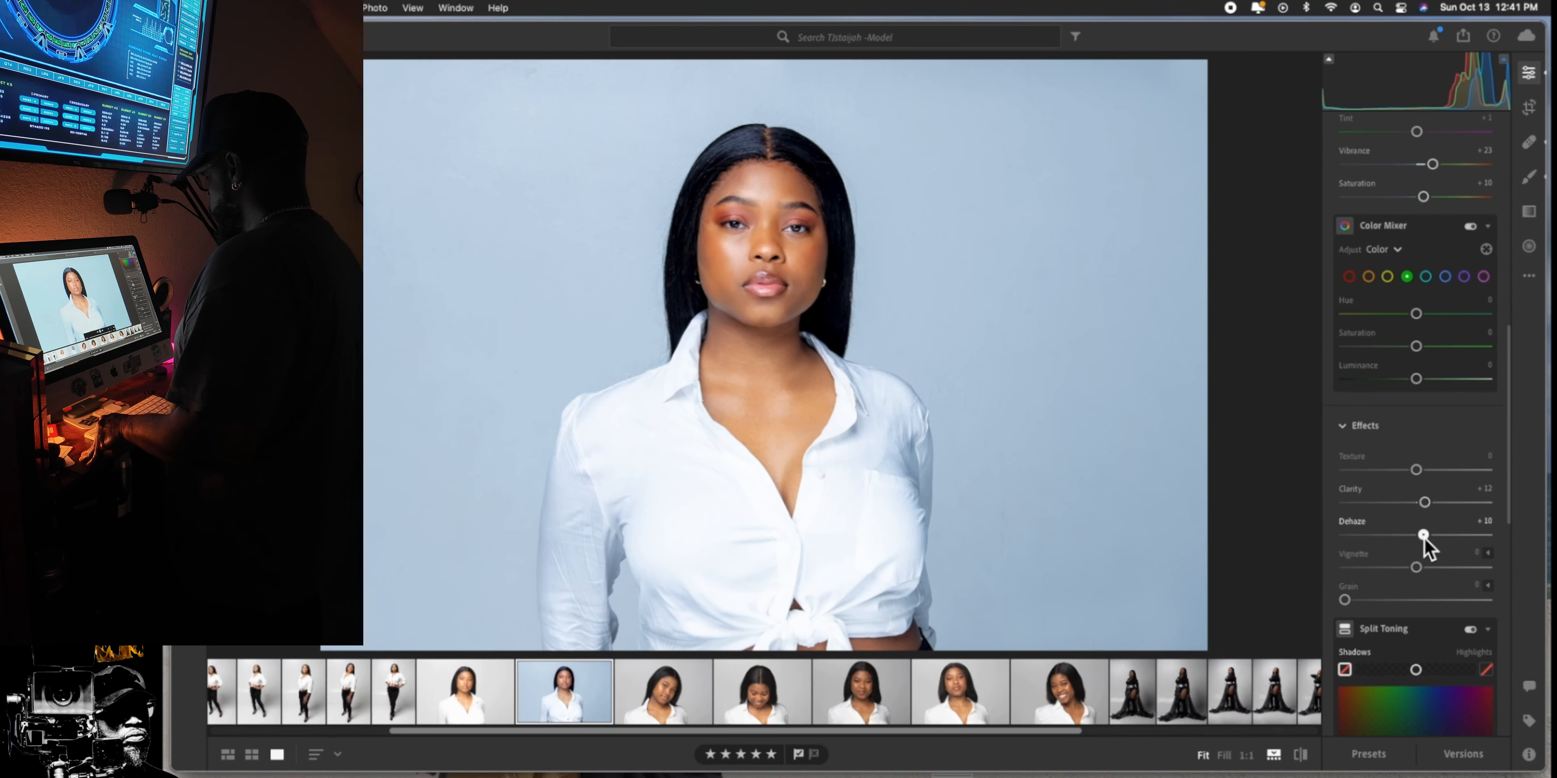
- Refine the portrait's detail with Noise Reduction at 10, Color Noise Reduction at 44 and sharpening Detail at 27
{"action": "scroll", "coordinate": [1360, 478], "scroll_direction": "down", "scroll_amount": 8}
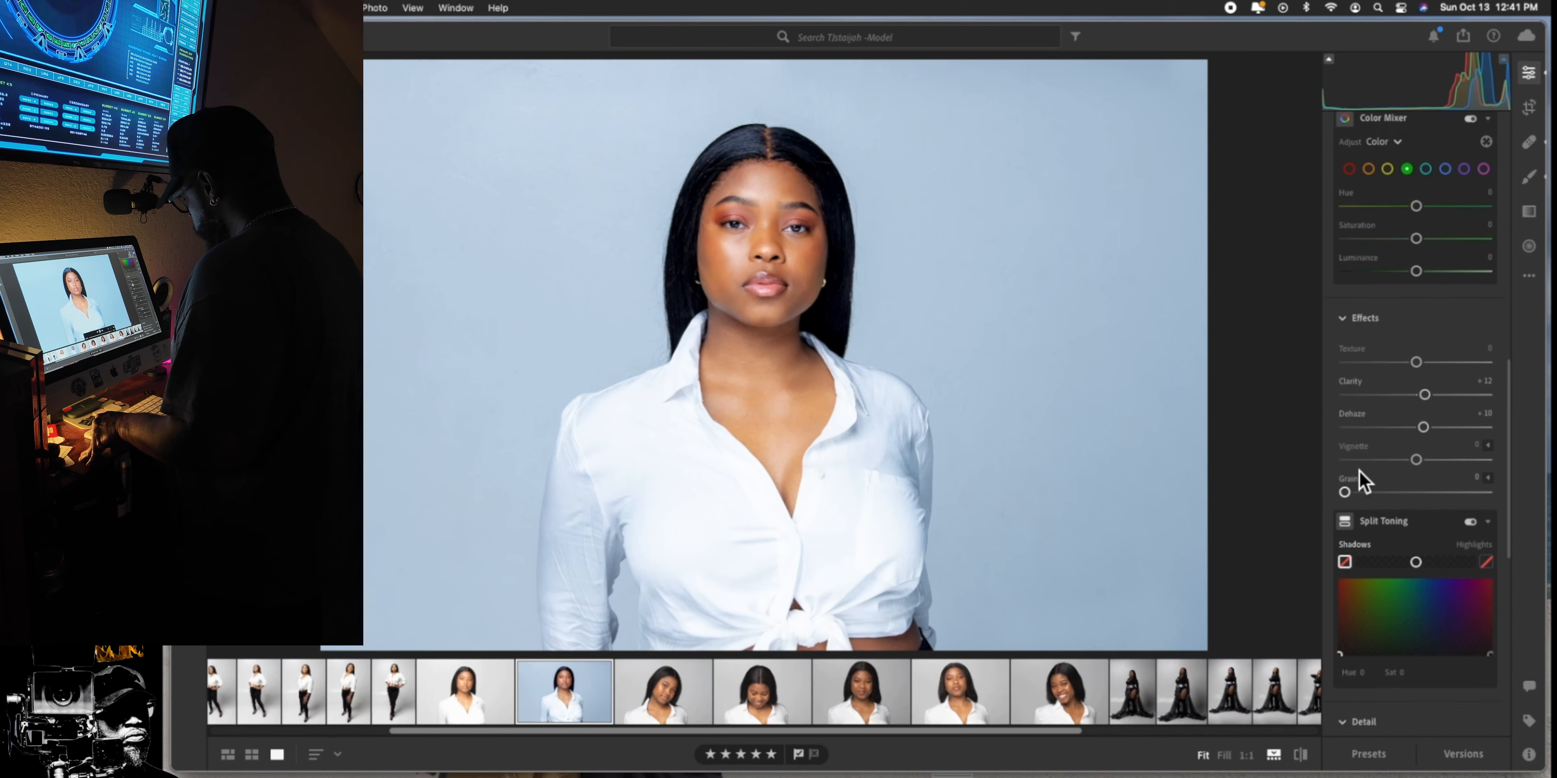
{"action": "scroll", "coordinate": [1360, 477], "scroll_direction": "down", "scroll_amount": 10}
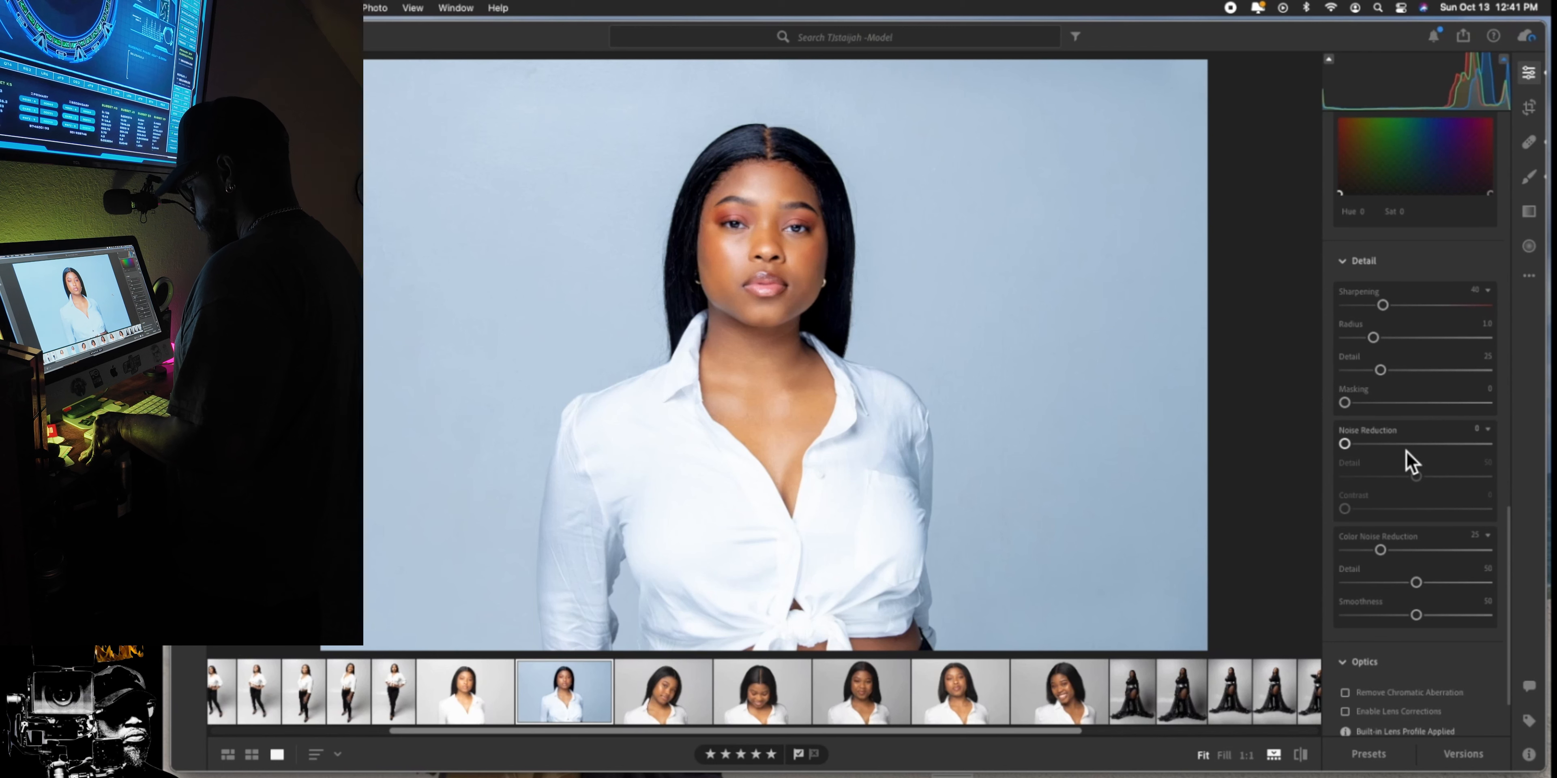
{"action": "left_click", "coordinate": [1357, 448]}
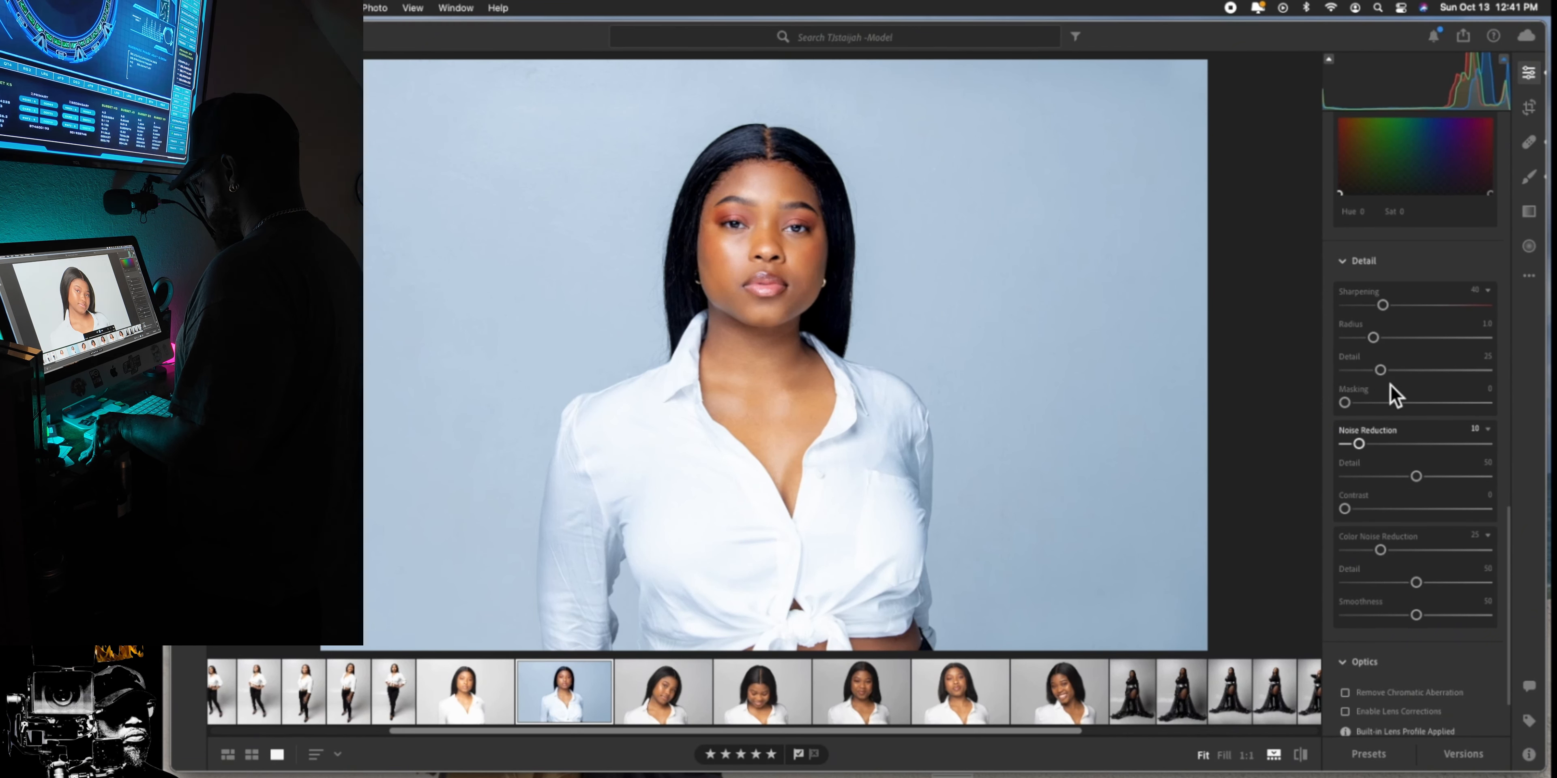
{"action": "left_click", "coordinate": [1389, 550]}
{"action": "left_click_drag", "start_coordinate": [1409, 542], "coordinate": [1412, 542]}
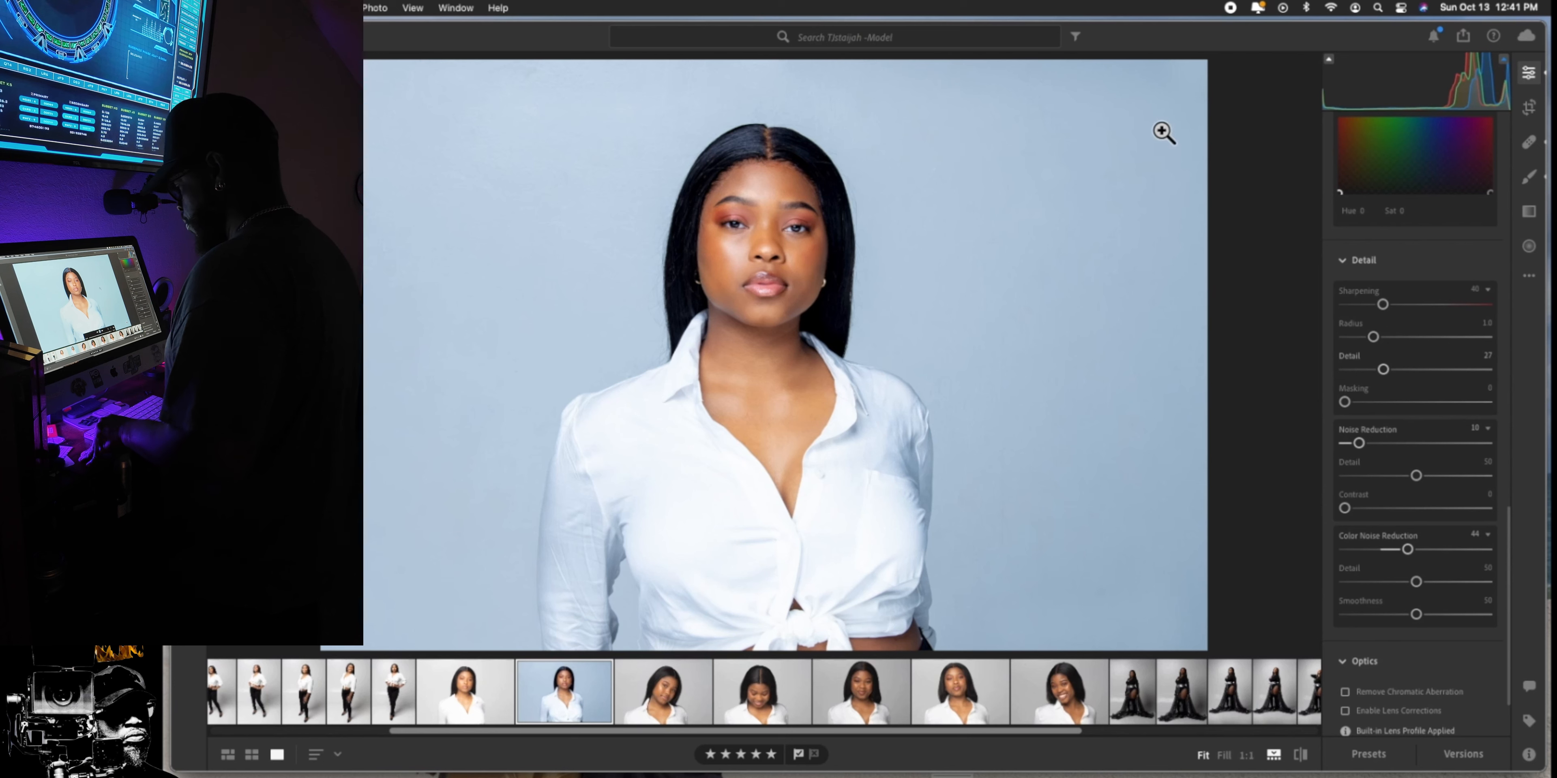
- Compare the edited portrait with the shots just before and after it in the set, and return to the edited one
{"action": "key", "text": "Left"}
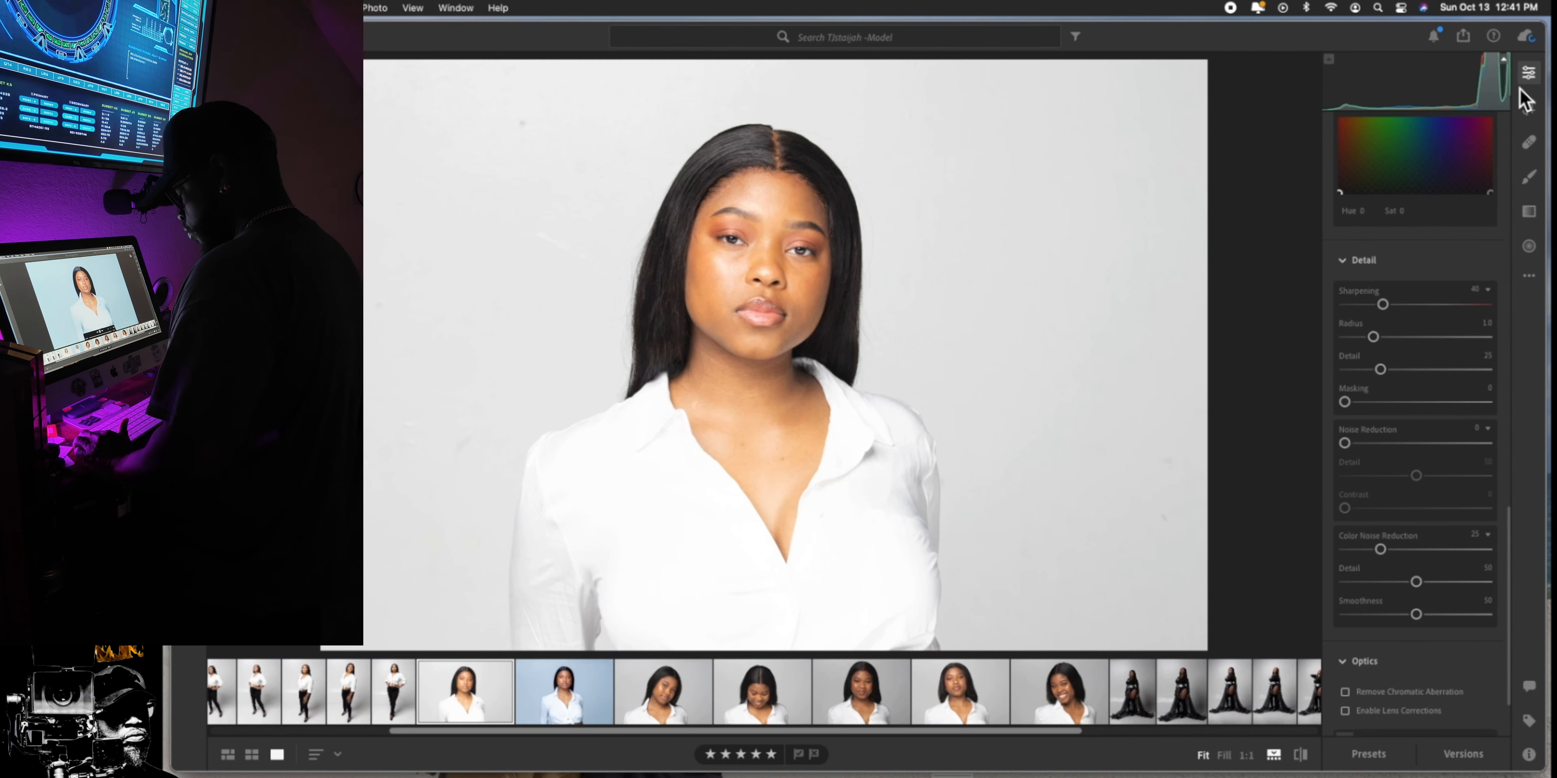
{"action": "key", "text": "Right"}
{"action": "key", "text": "Right"}
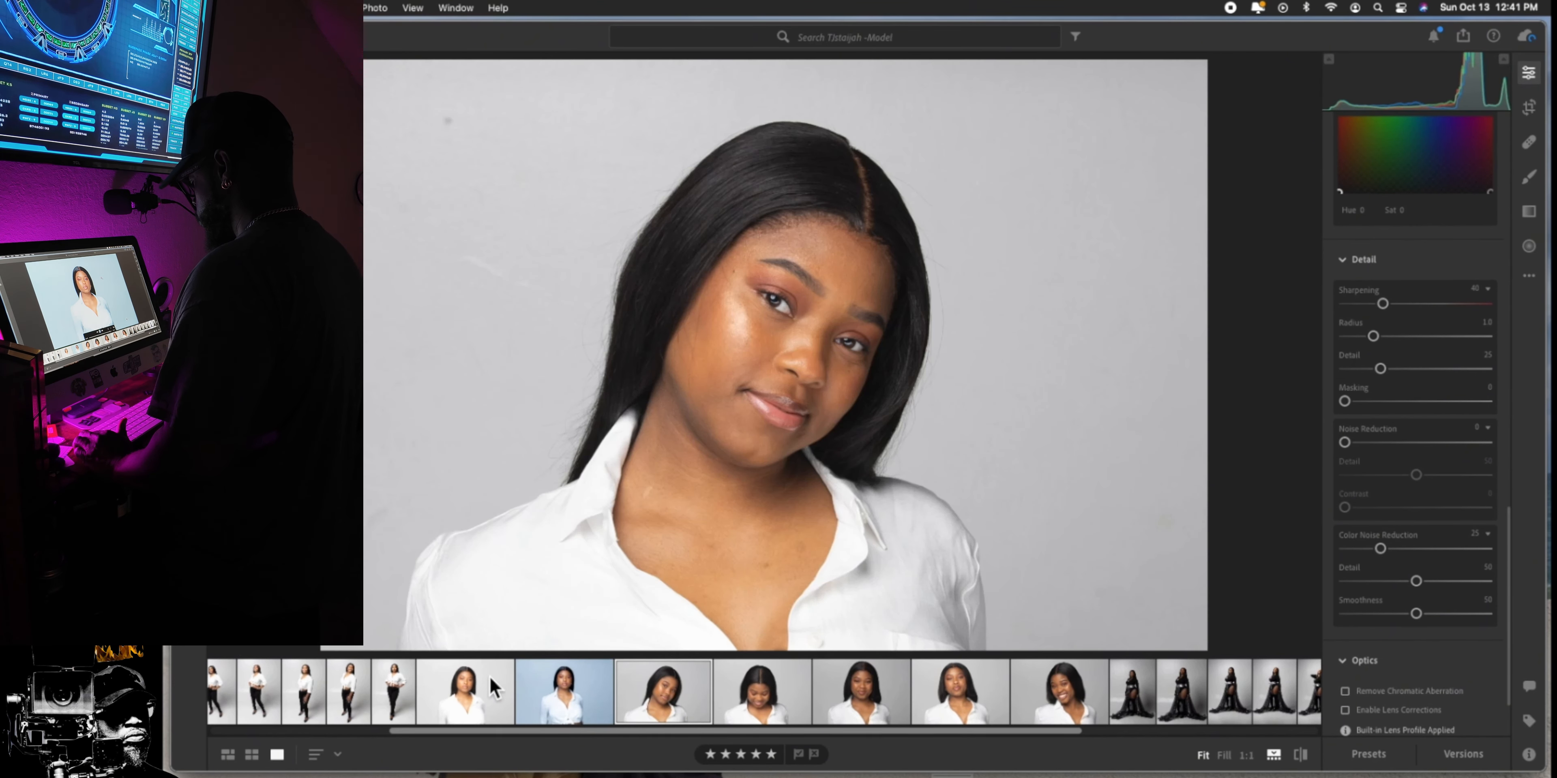
{"action": "left_click", "coordinate": [572, 695]}
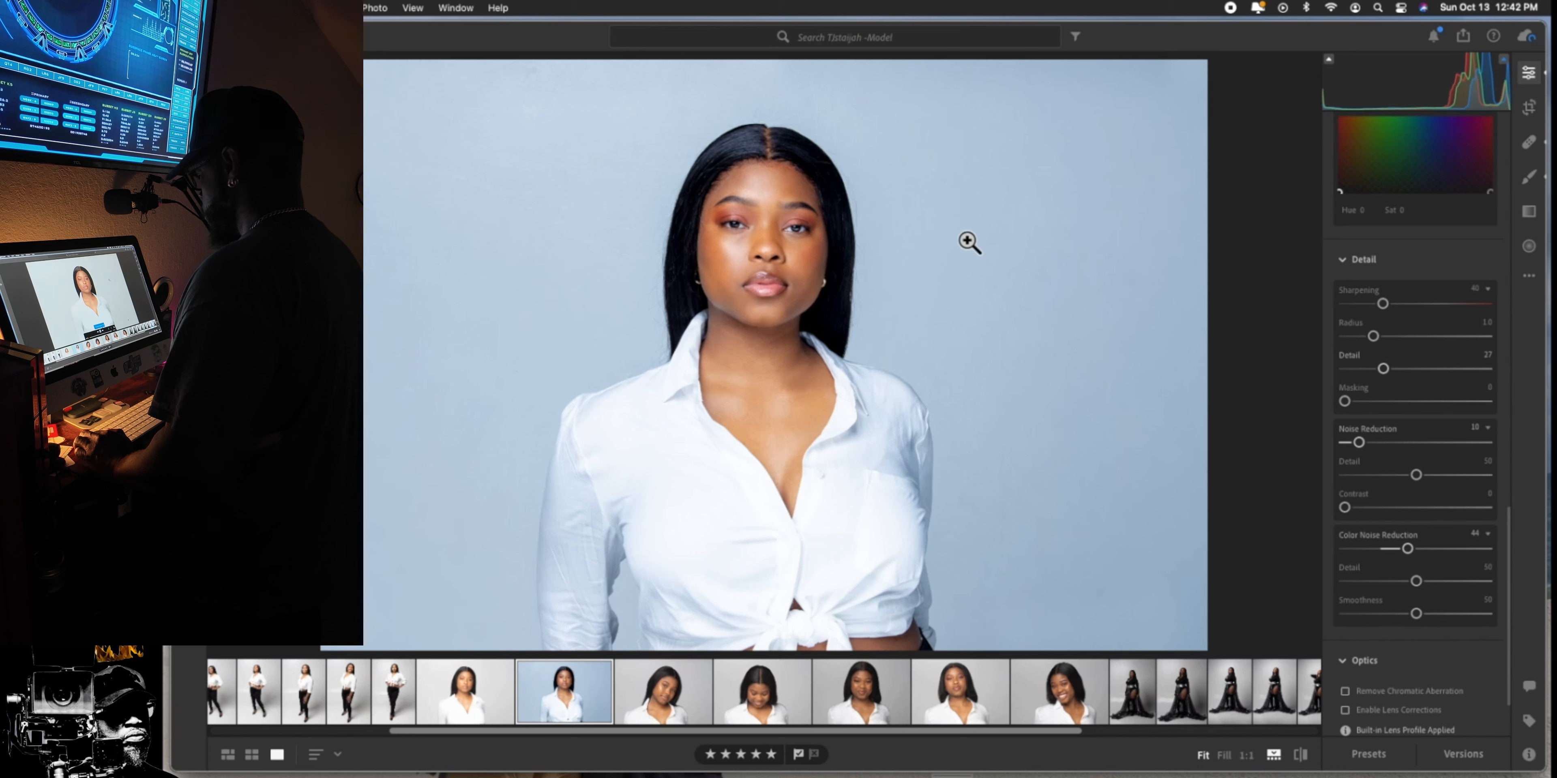
- Hide the editing controls and compare the retouched portrait with its original repeatedly, ending on the edited version
{"action": "left_click", "coordinate": [1528, 73]}
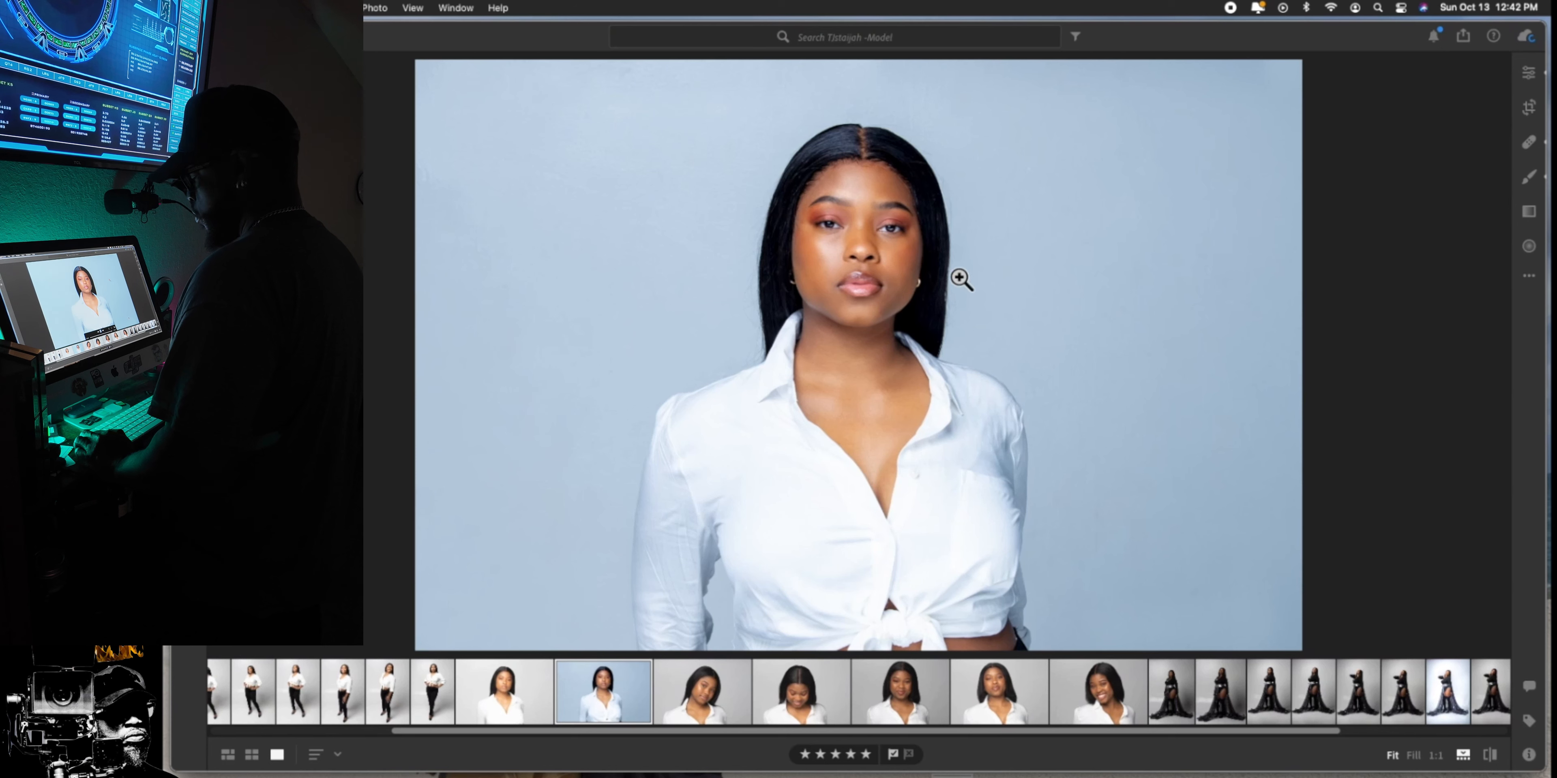
{"action": "key", "text": "backslash"}
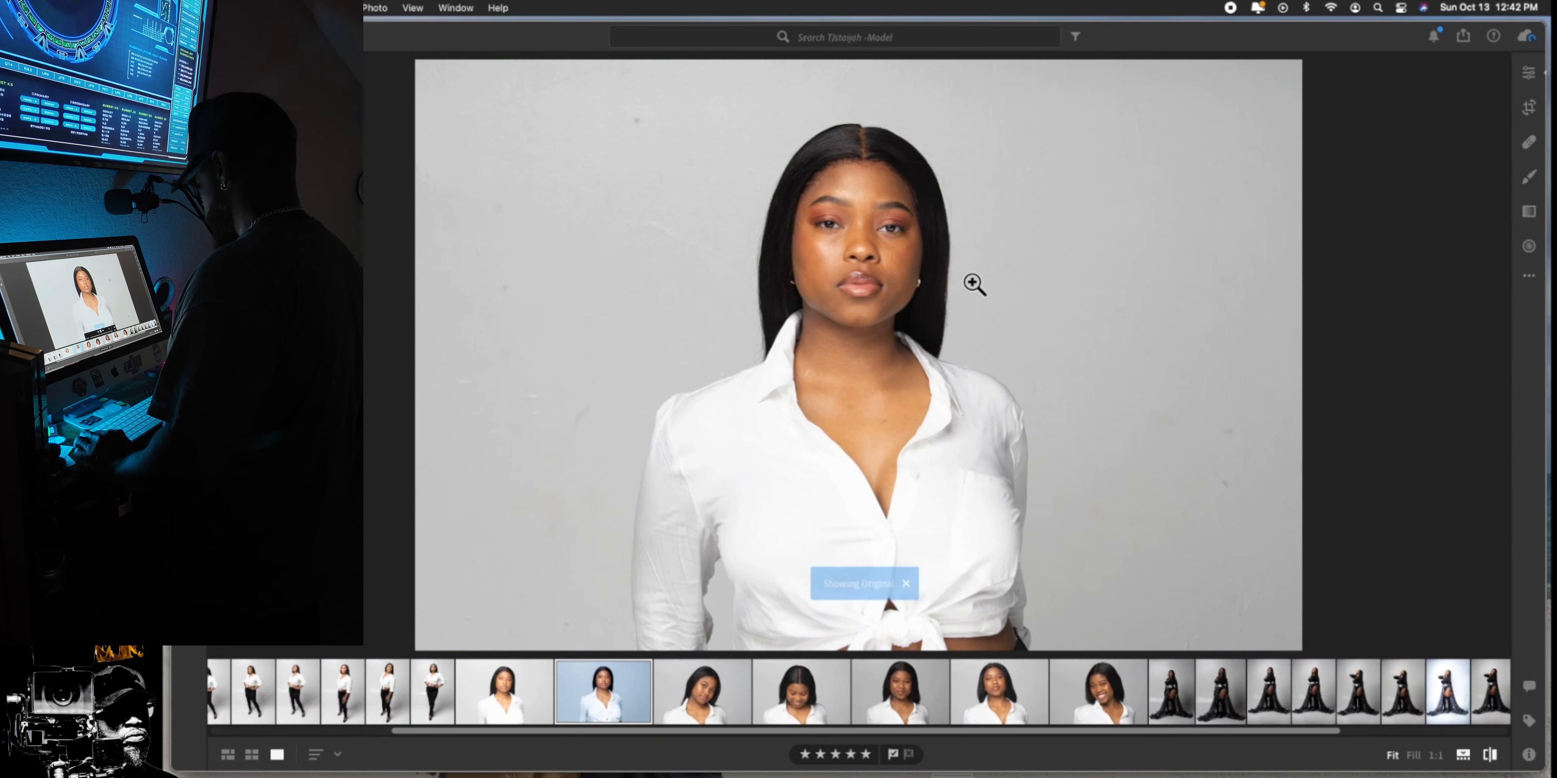
{"action": "key", "text": "backslash"}
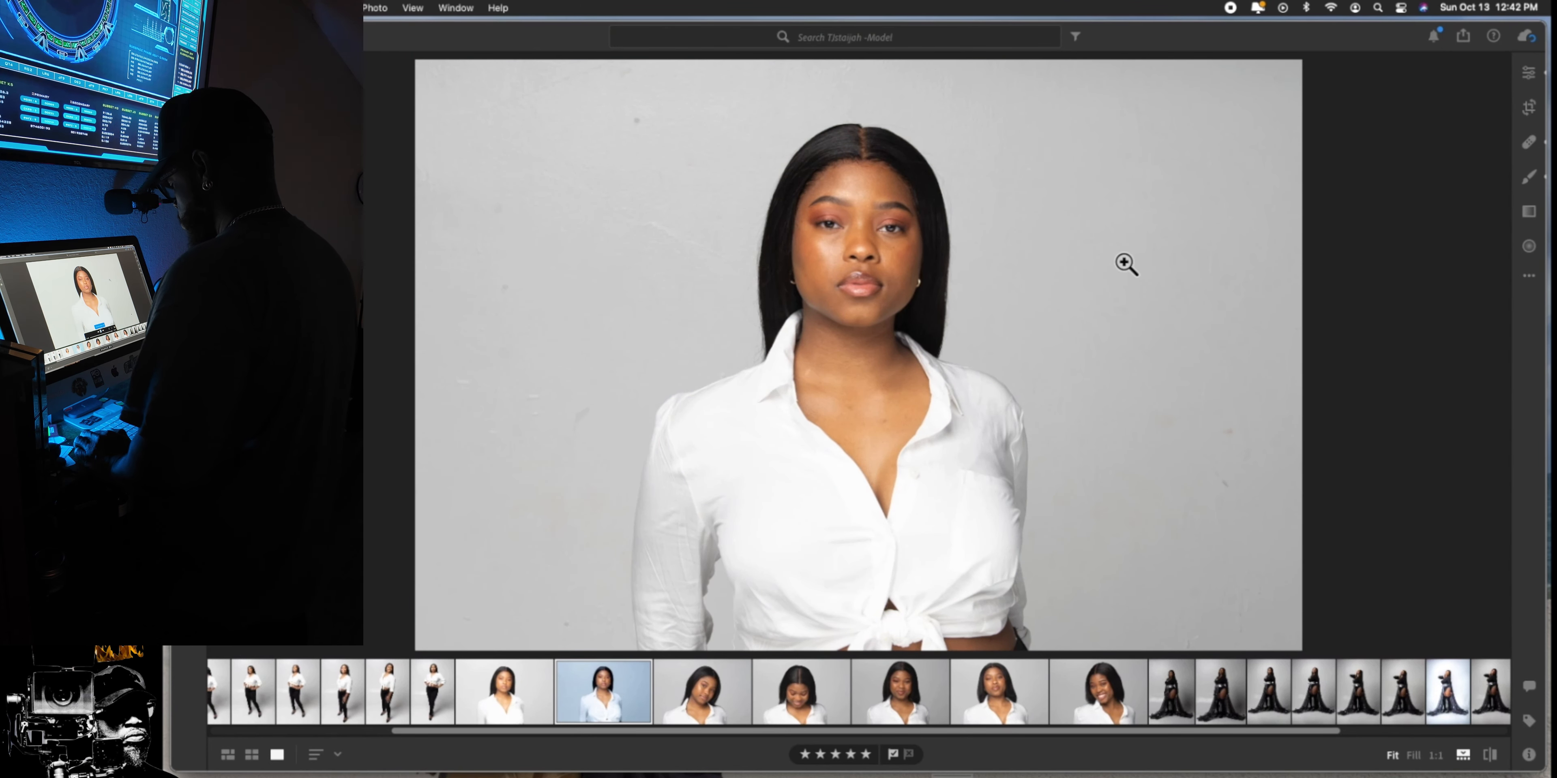
{"action": "key", "text": "backslash"}
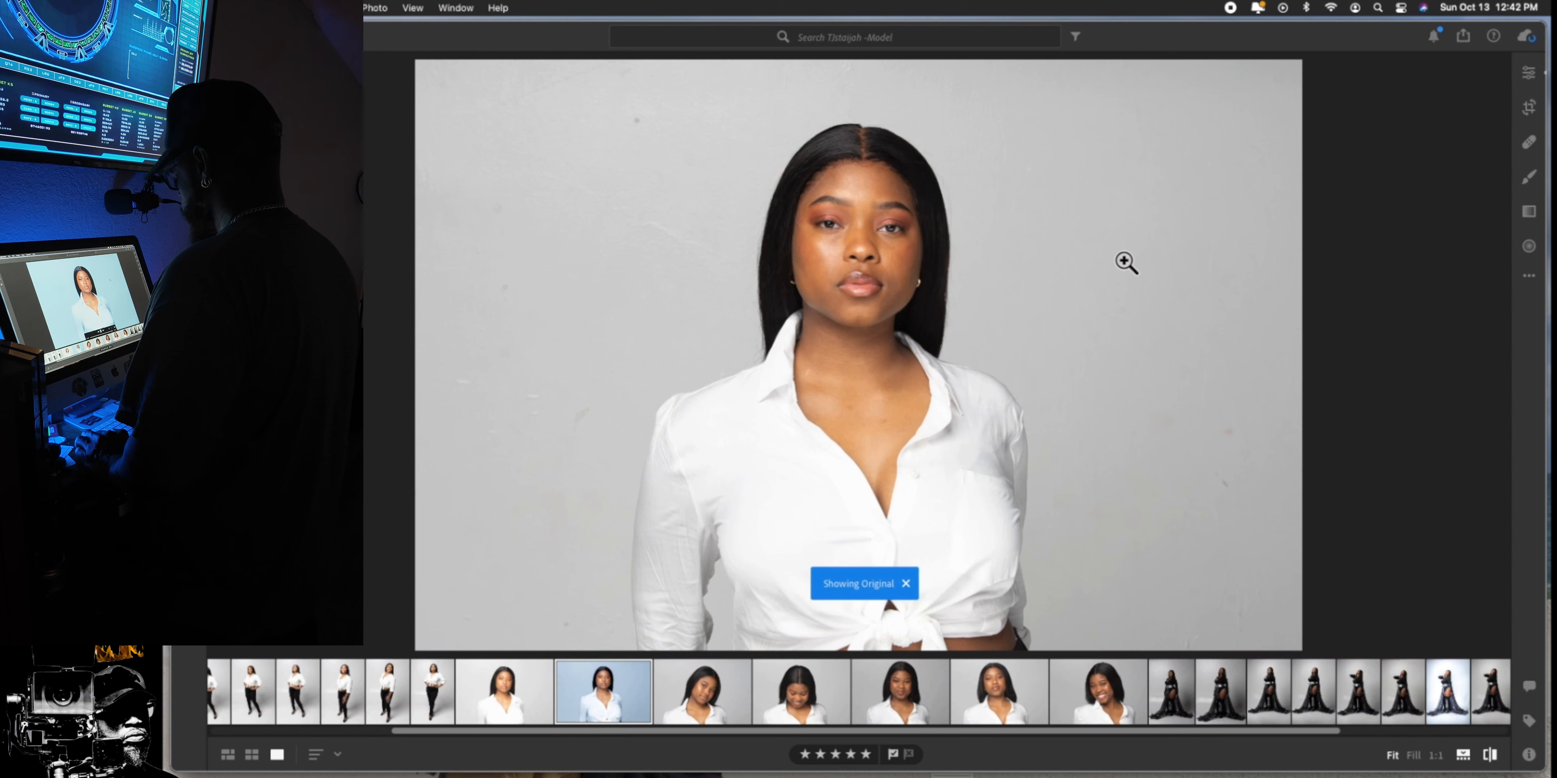
{"action": "key", "text": "backslash"}
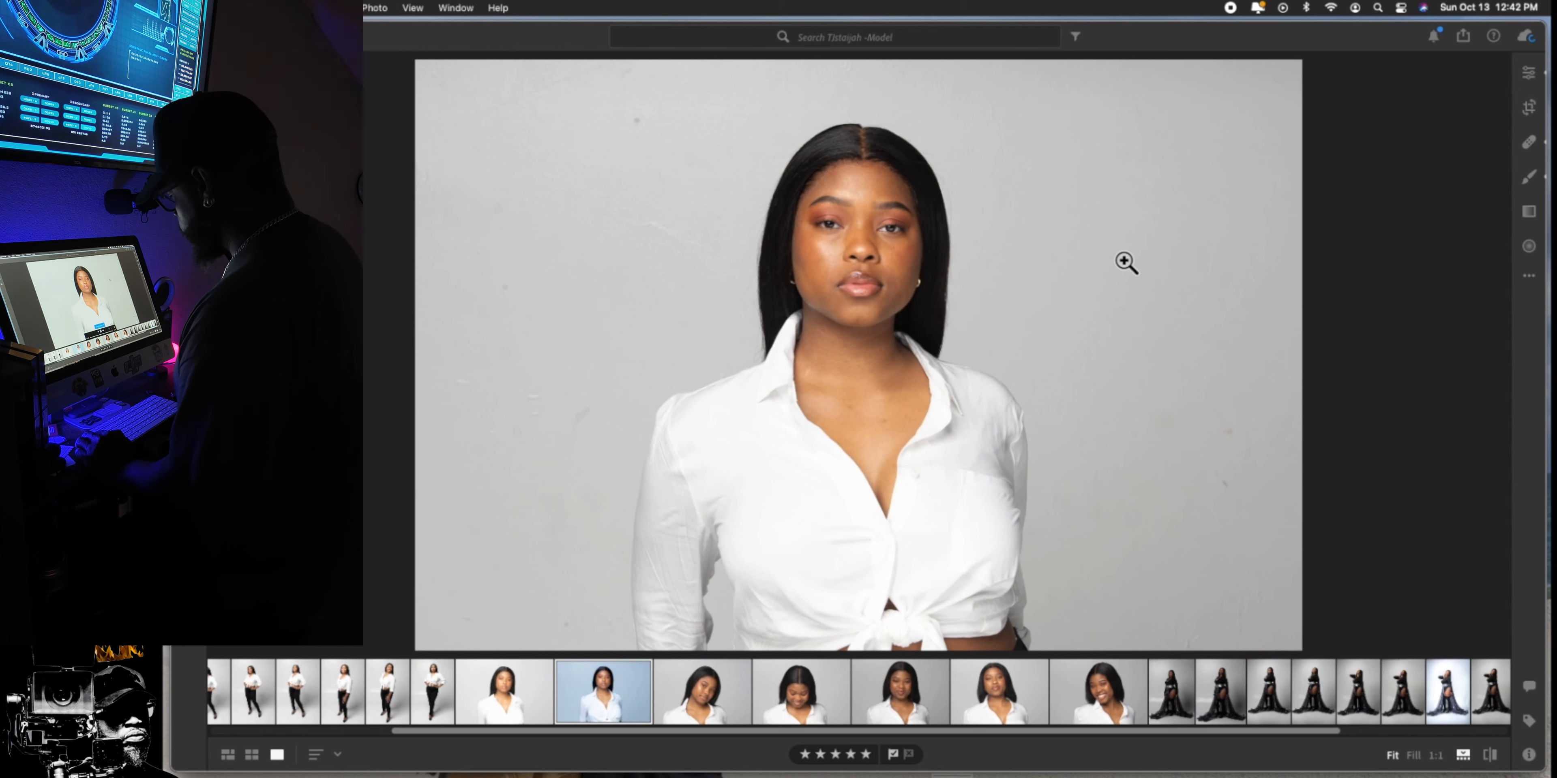
{"action": "key", "text": "backslash"}
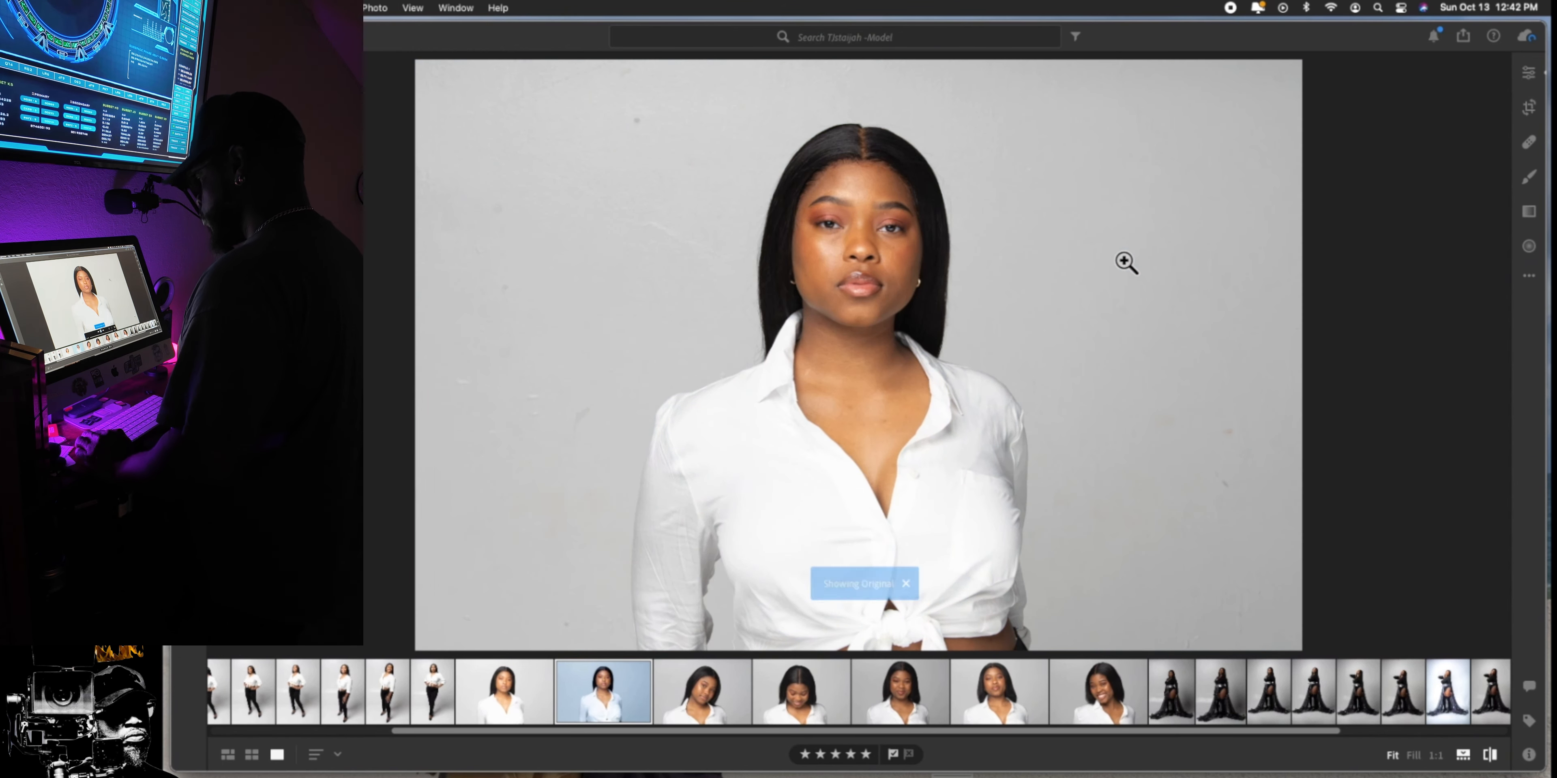
{"action": "key", "text": "backslash"}
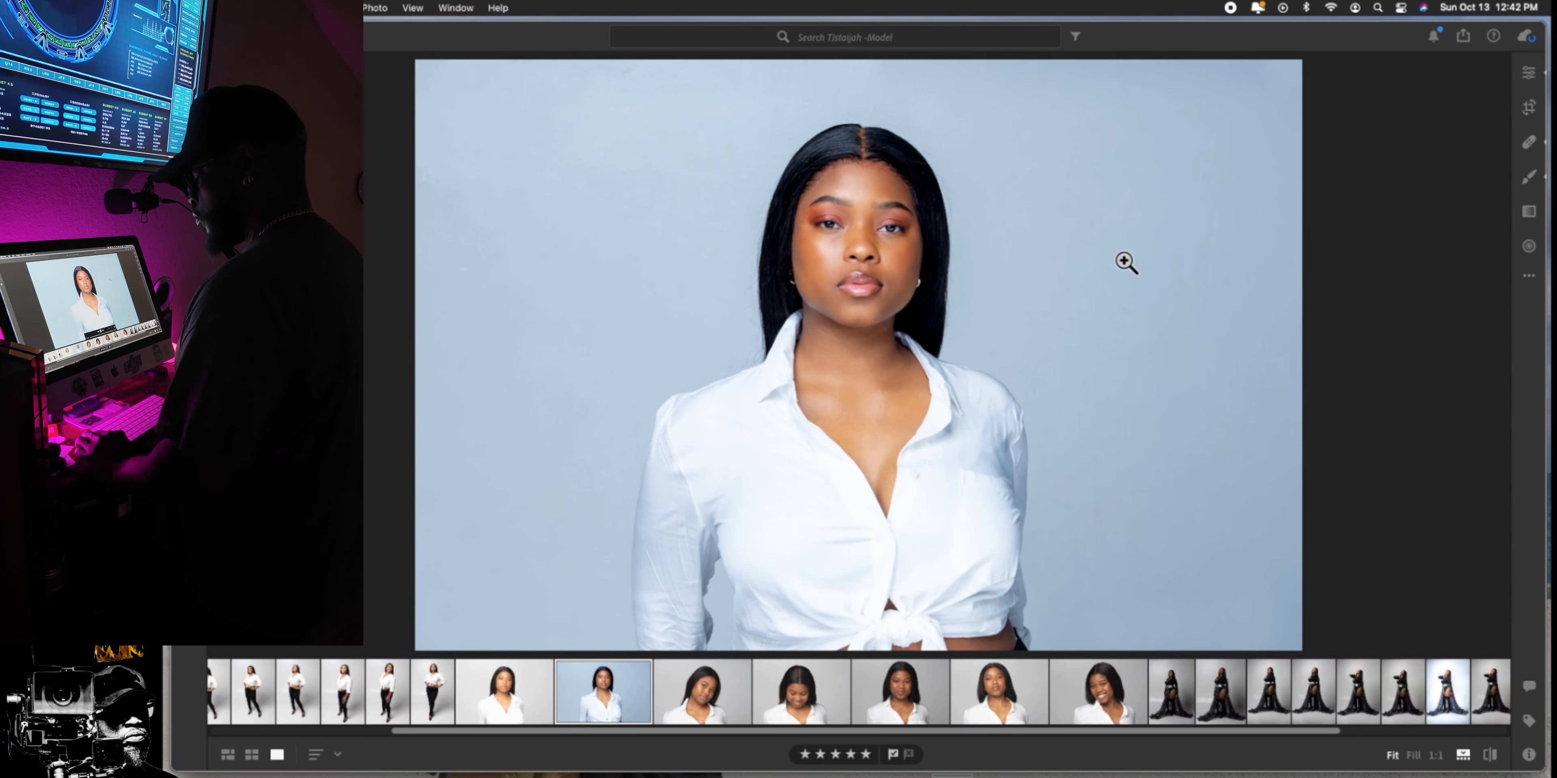
{"action": "key", "text": "backslash"}
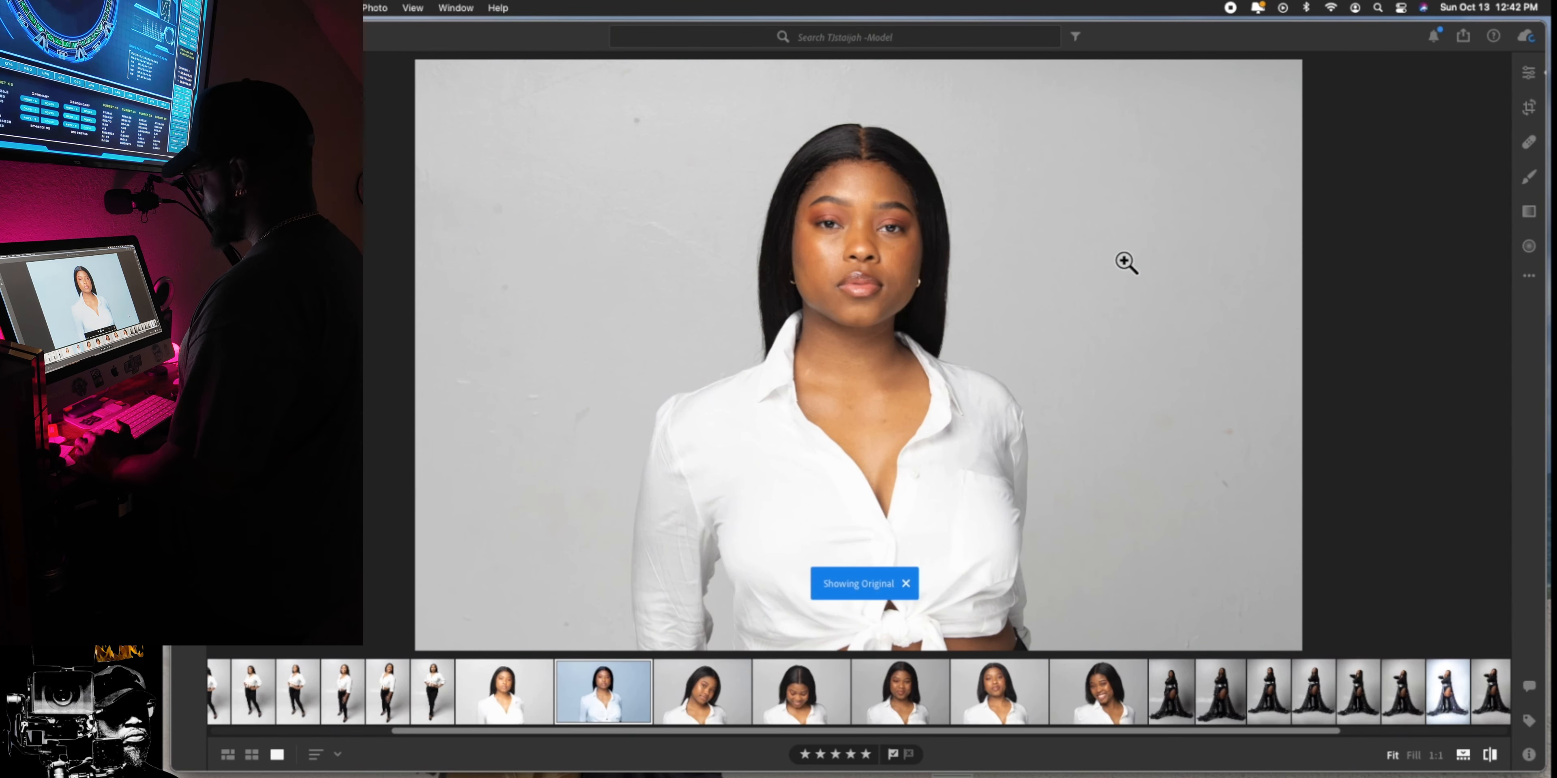
{"action": "key", "text": "backslash"}
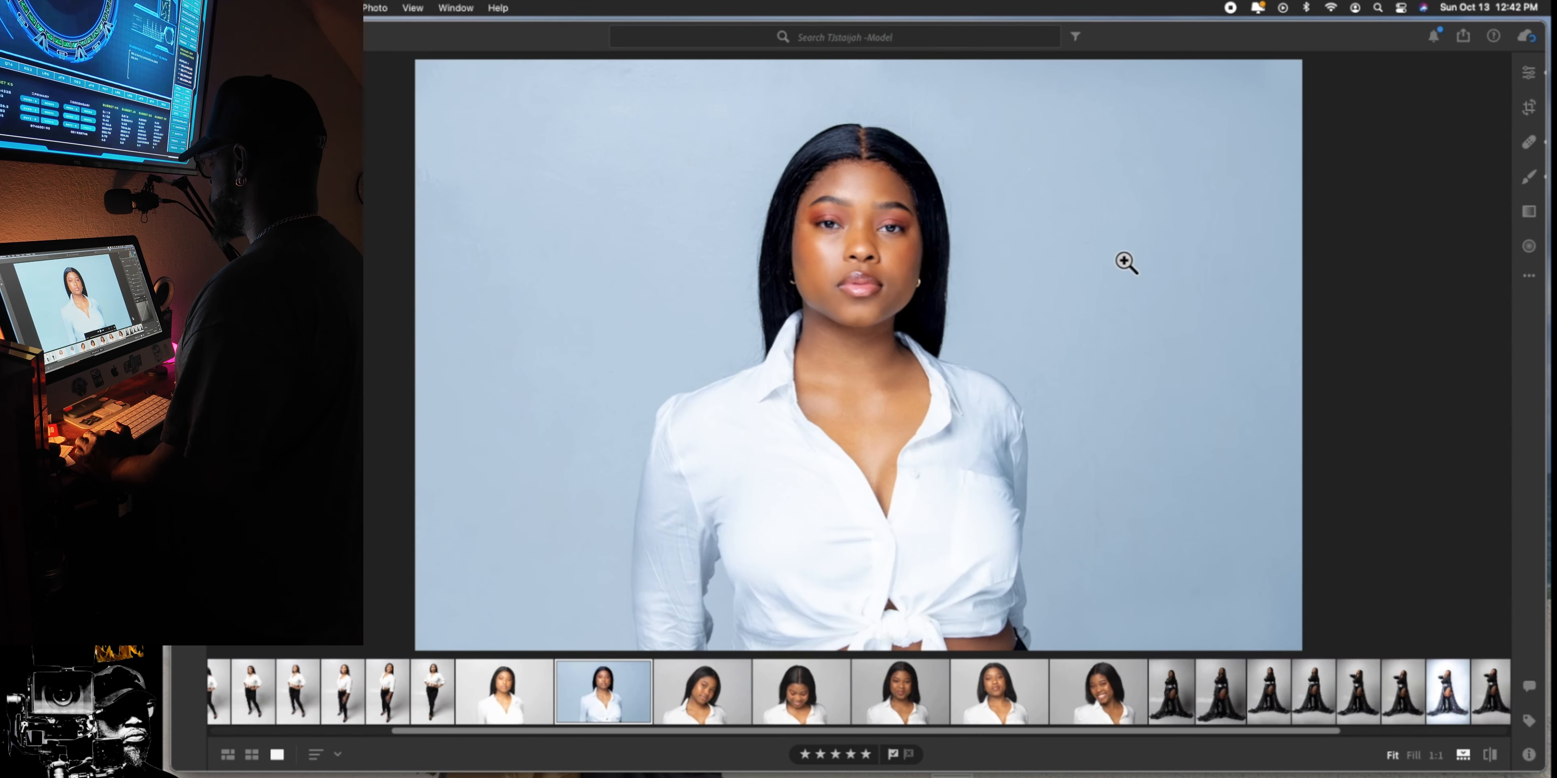
{"action": "key", "text": "backslash"}
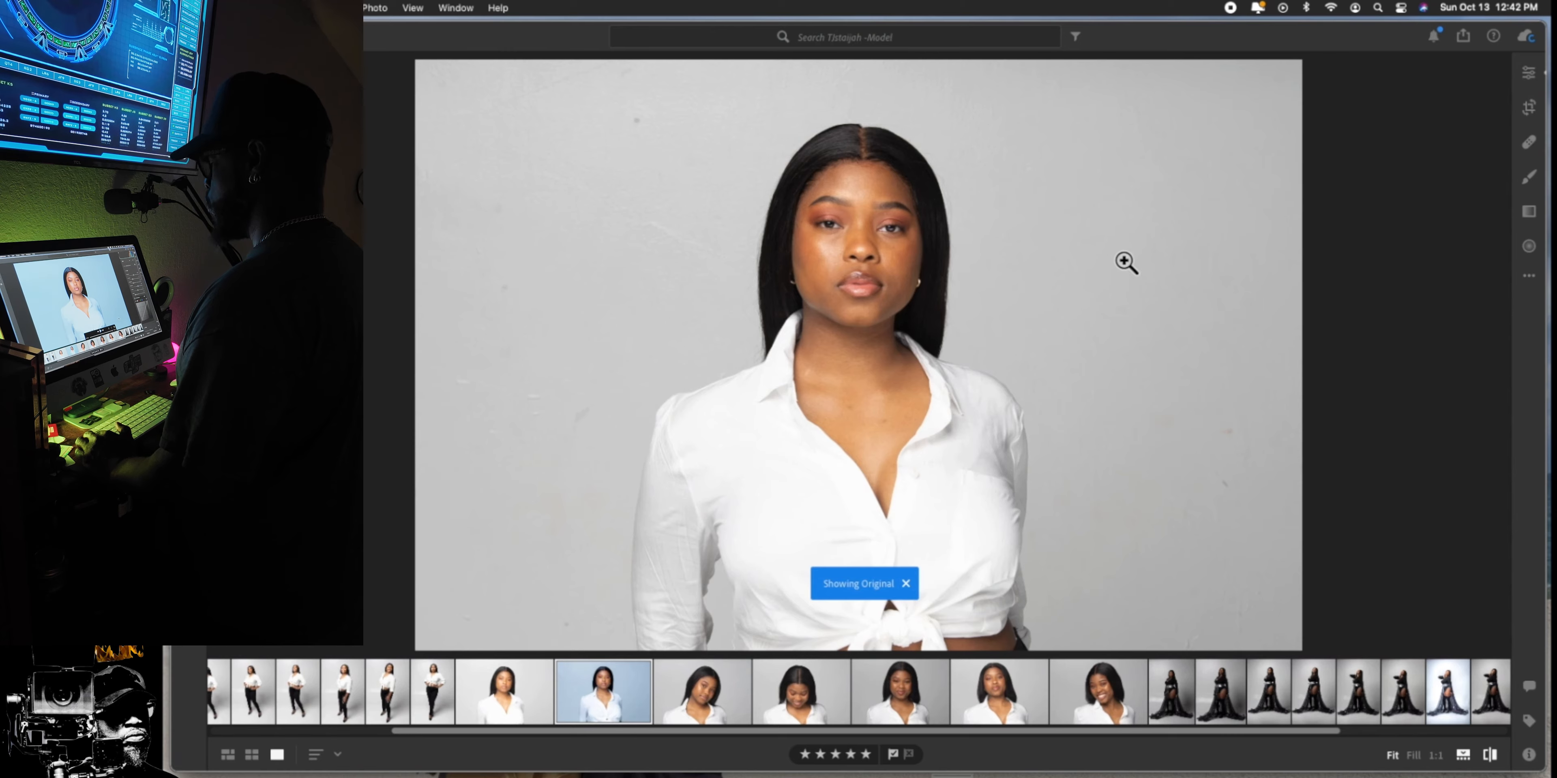
{"action": "key", "text": "backslash"}
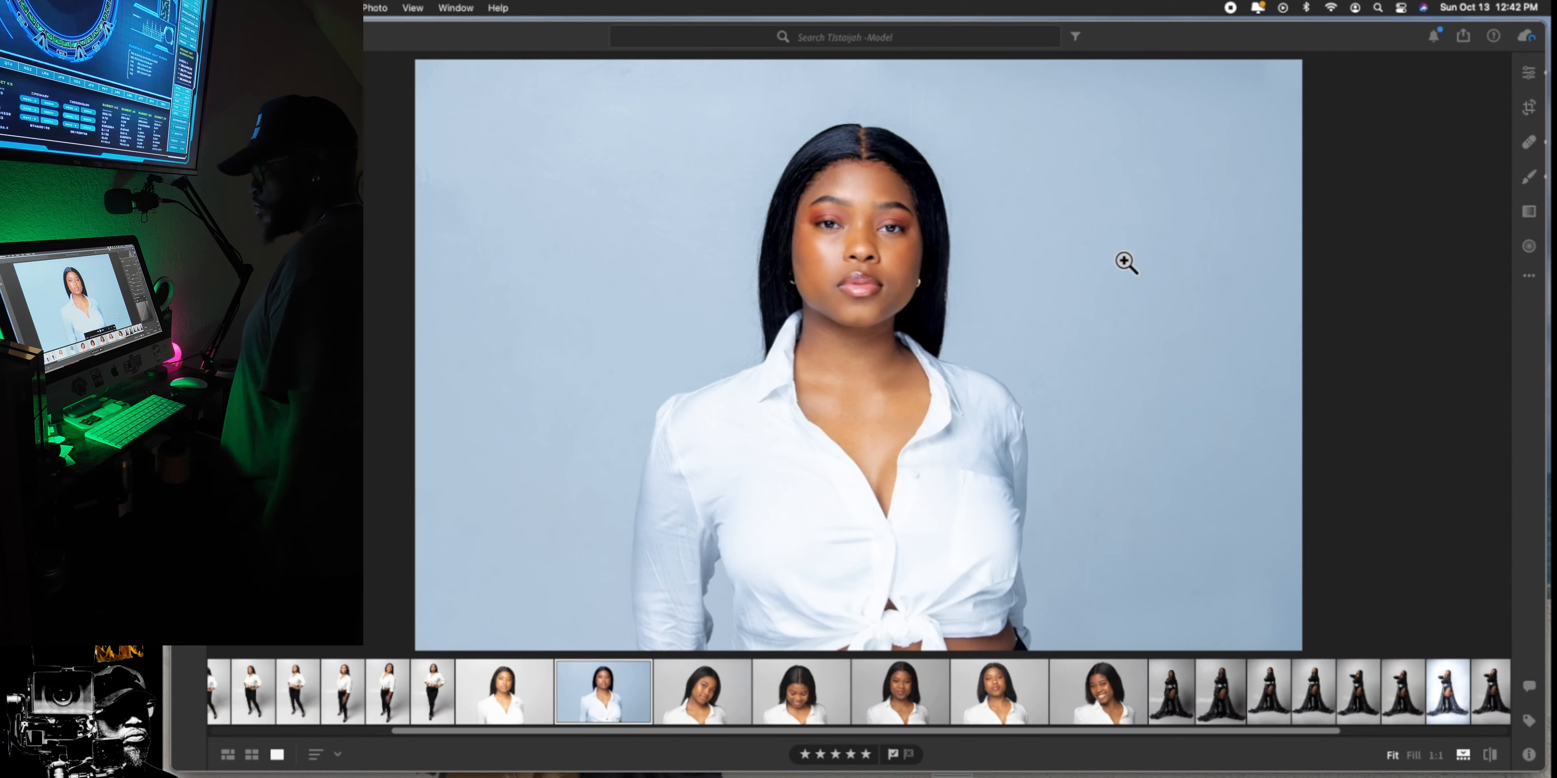